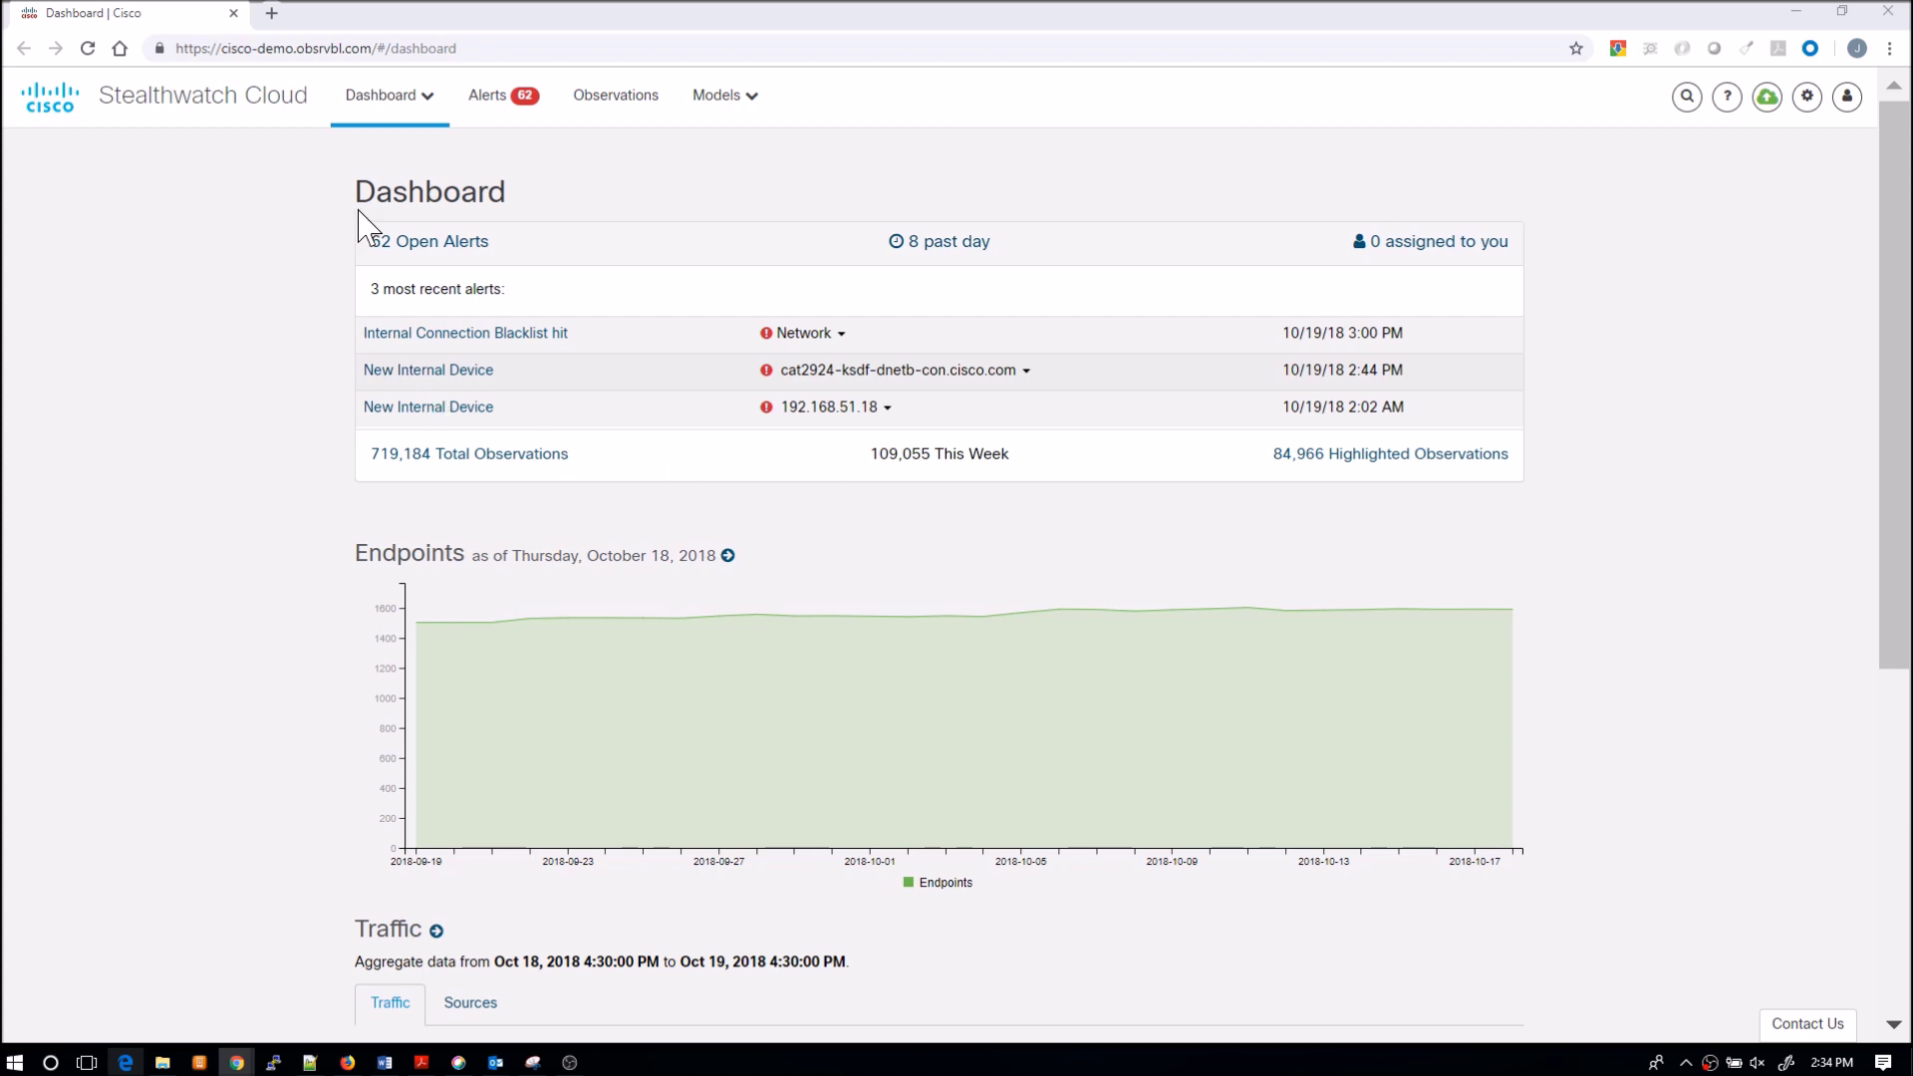
left_click(427, 99)
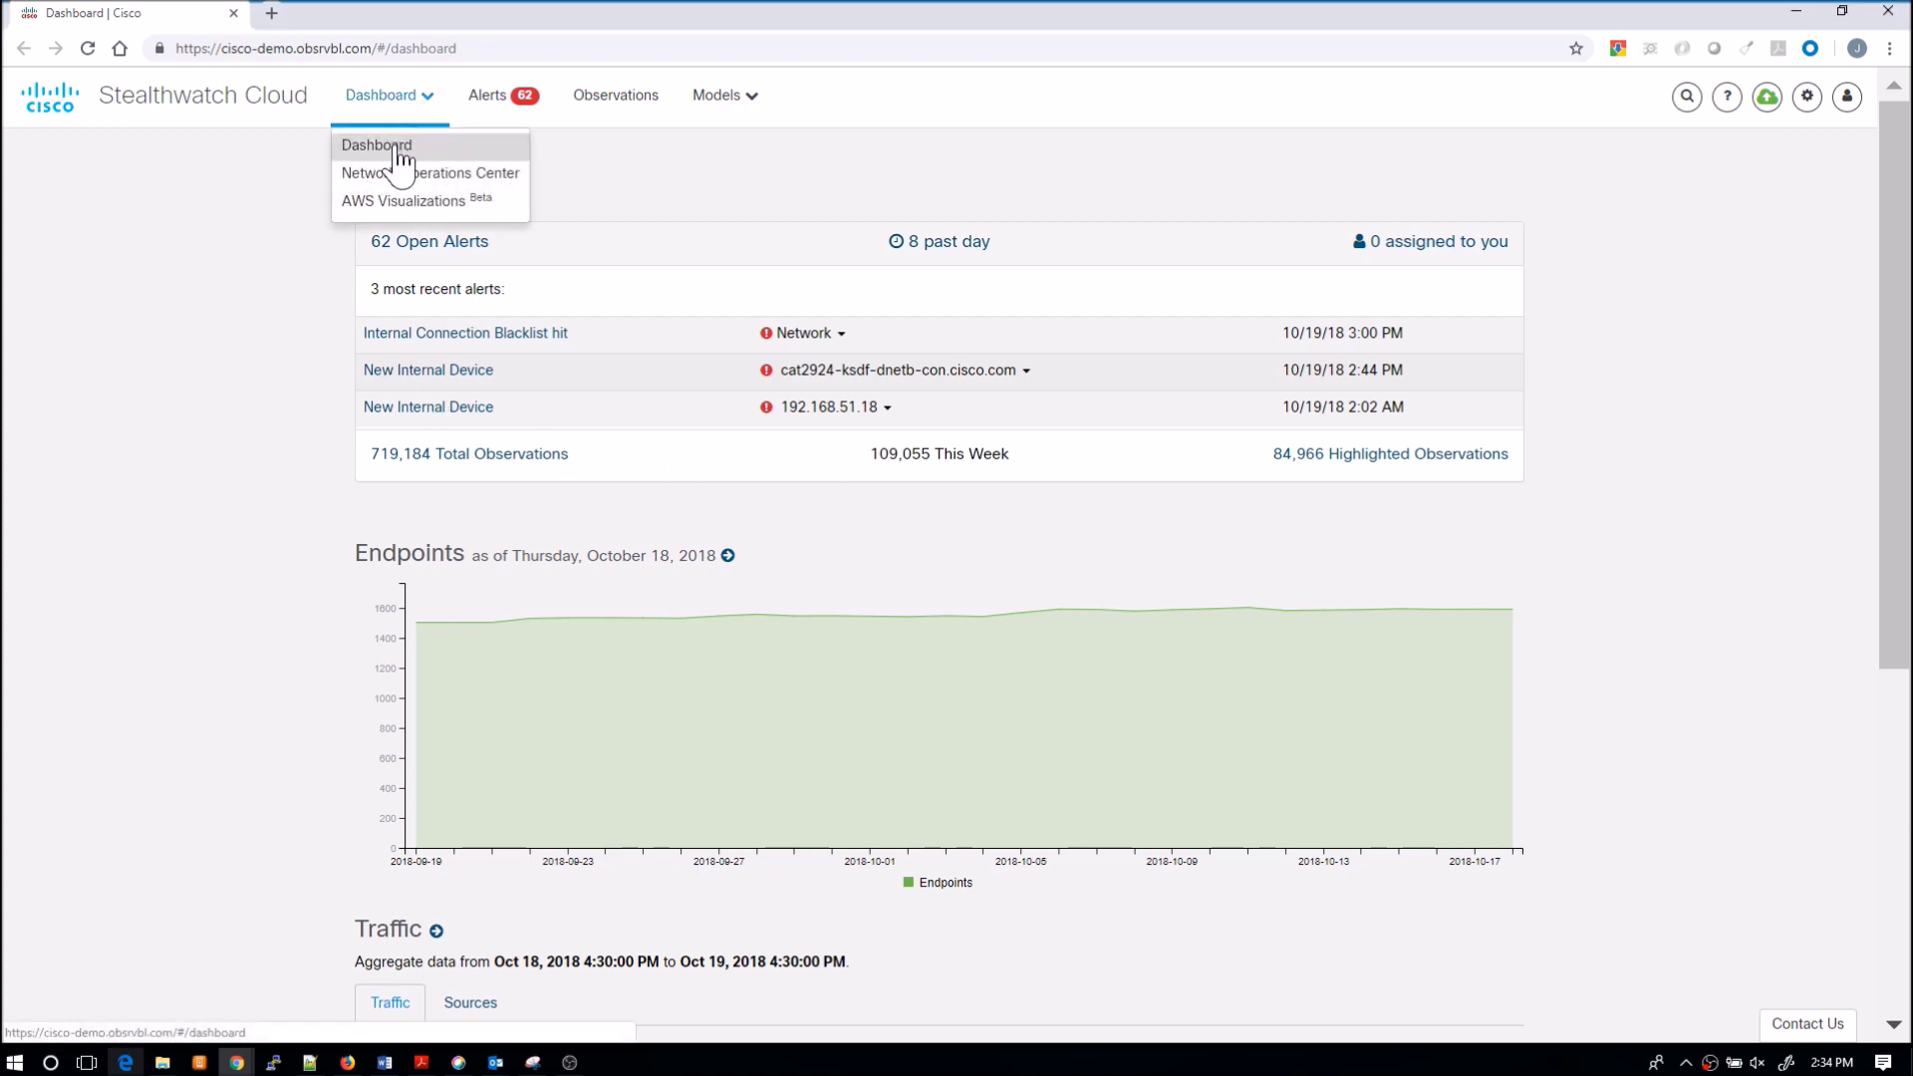
left_click(399, 151)
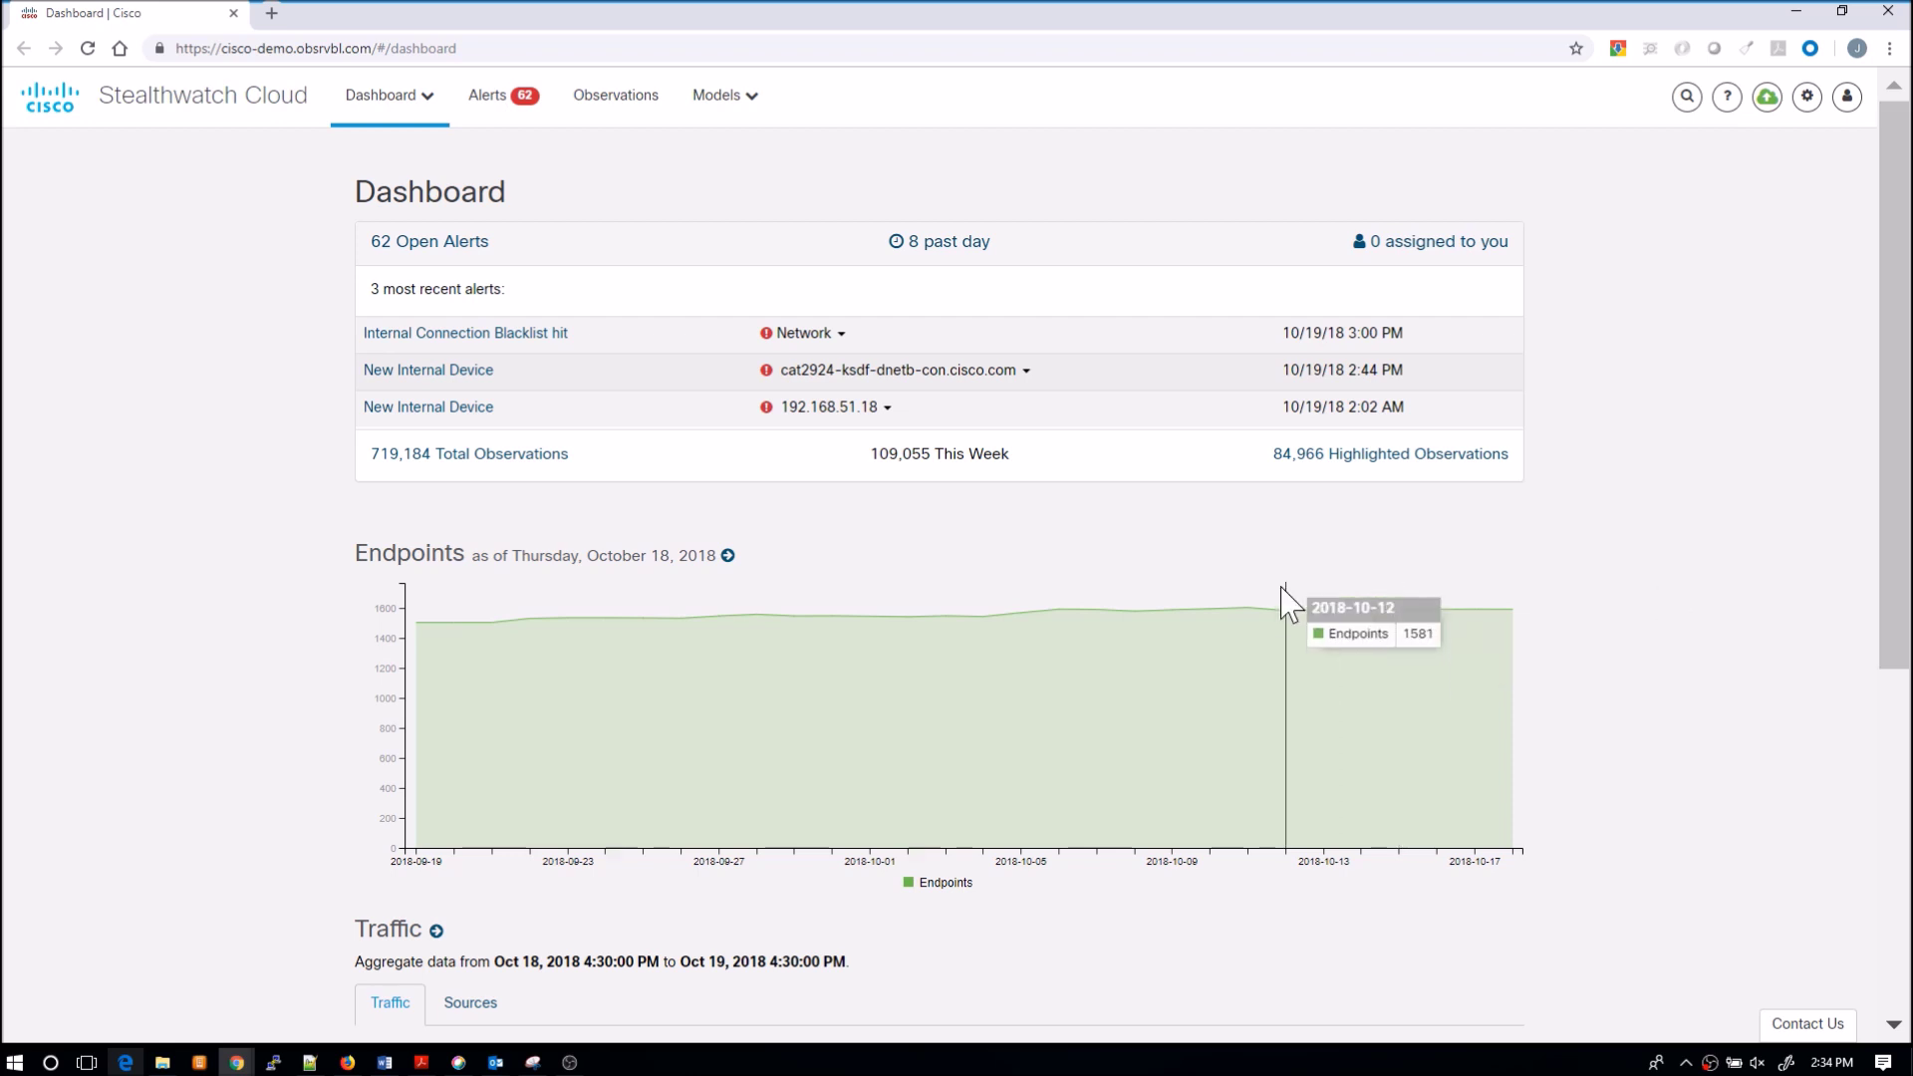
scroll(1288, 602, "down", 4)
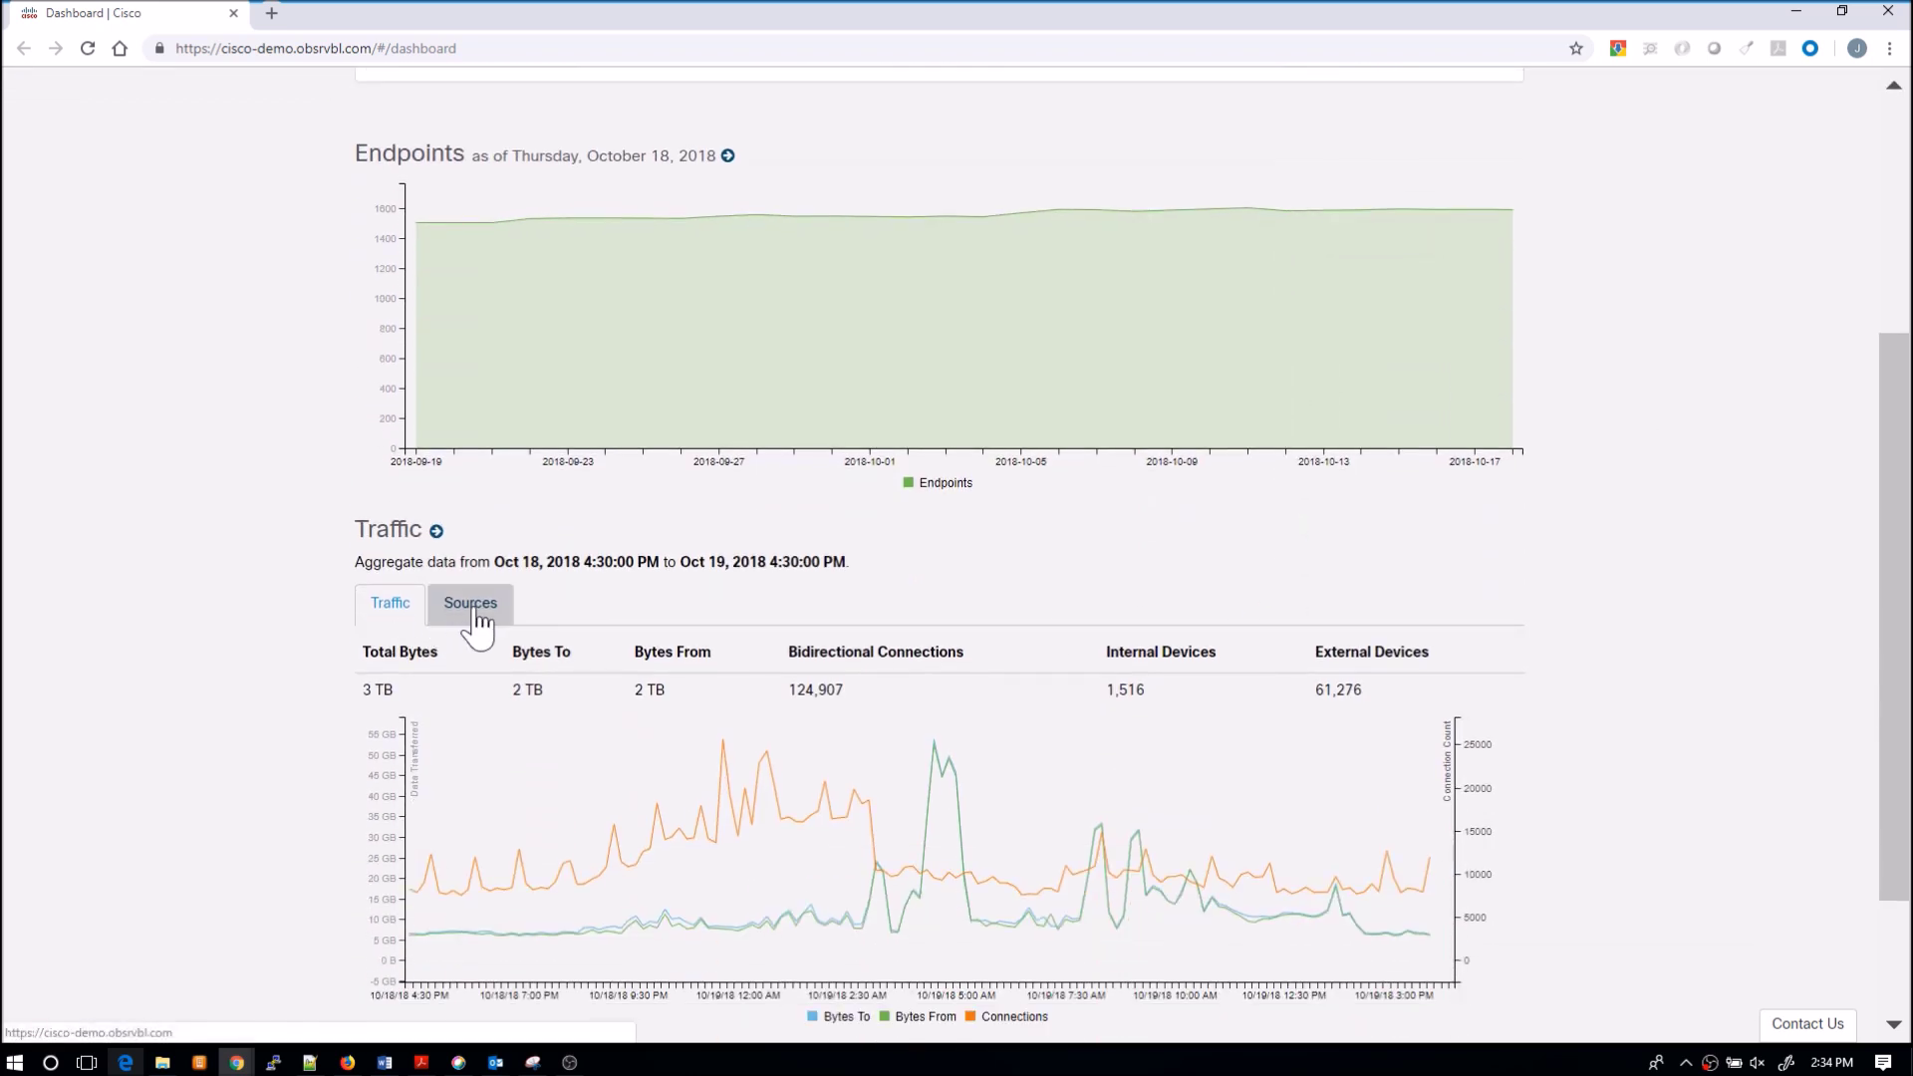
scroll(388, 657, "down", 2)
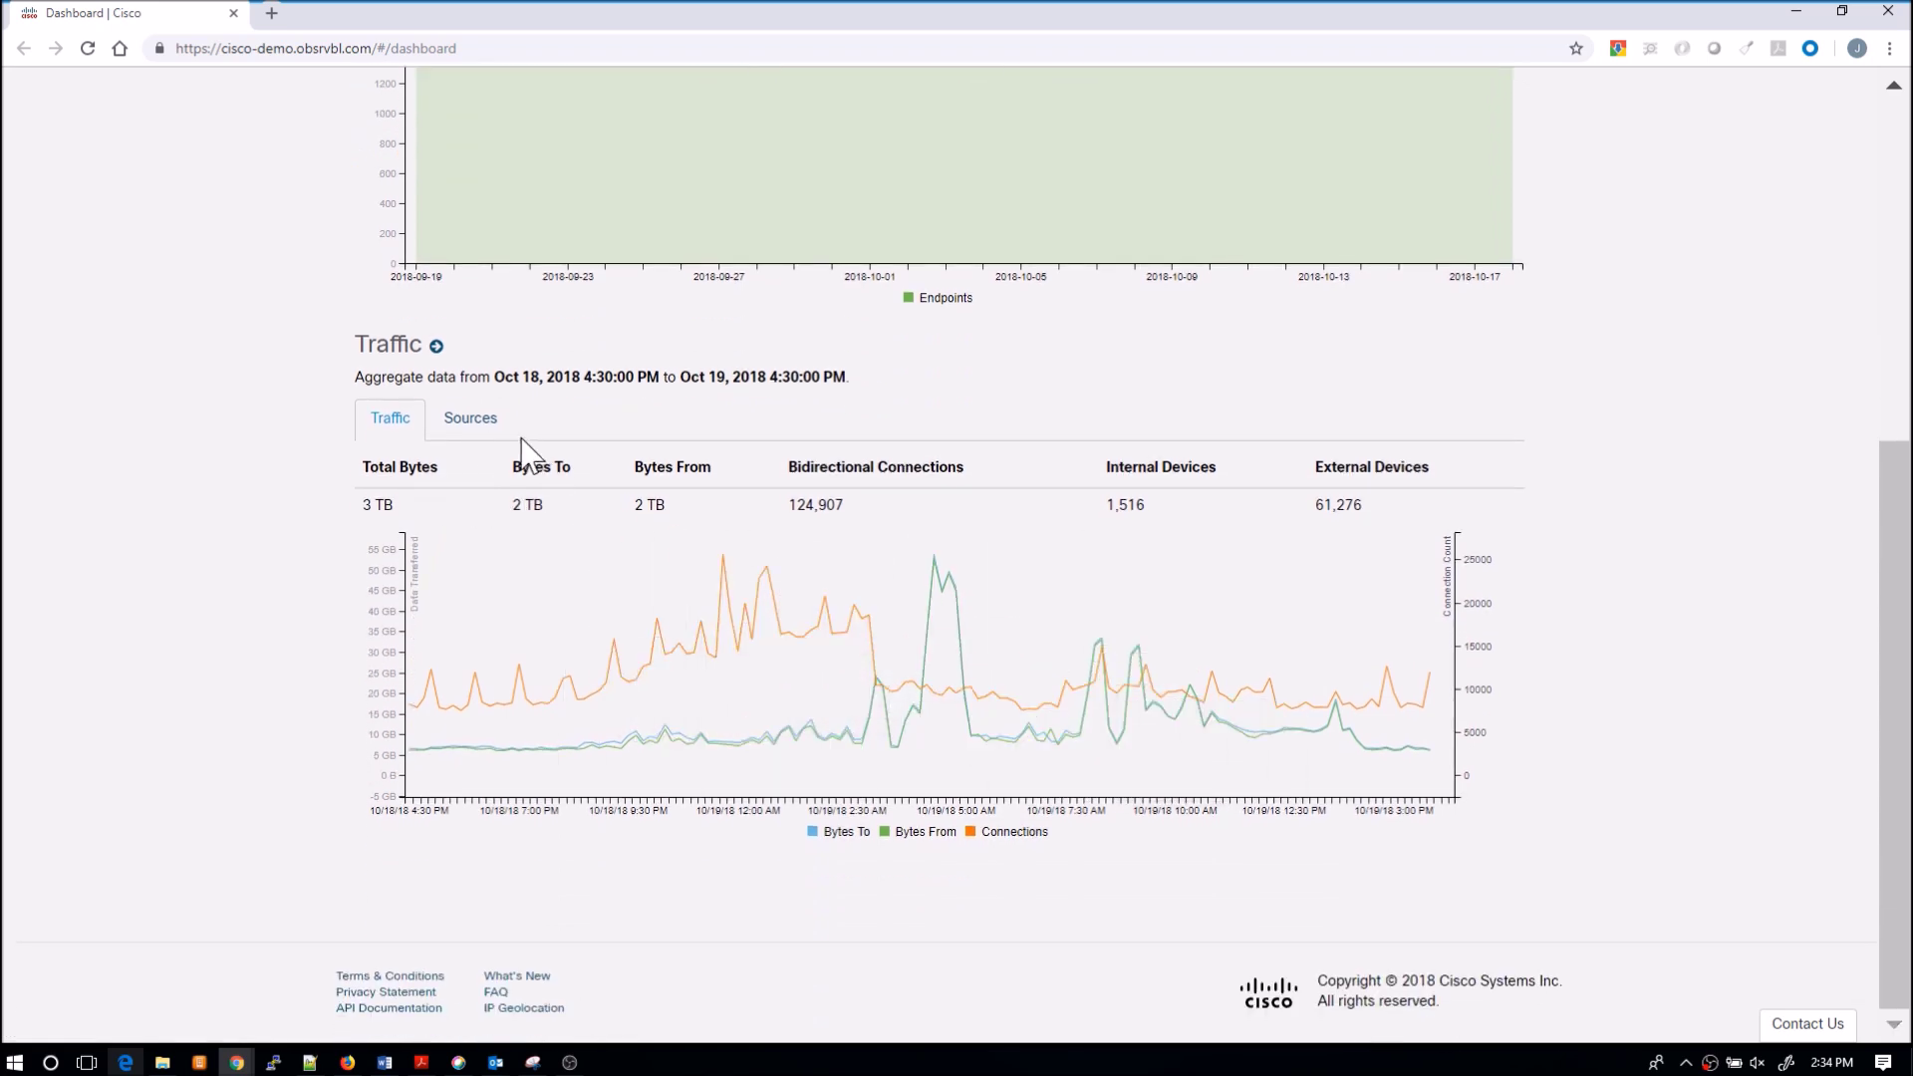
left_click(476, 427)
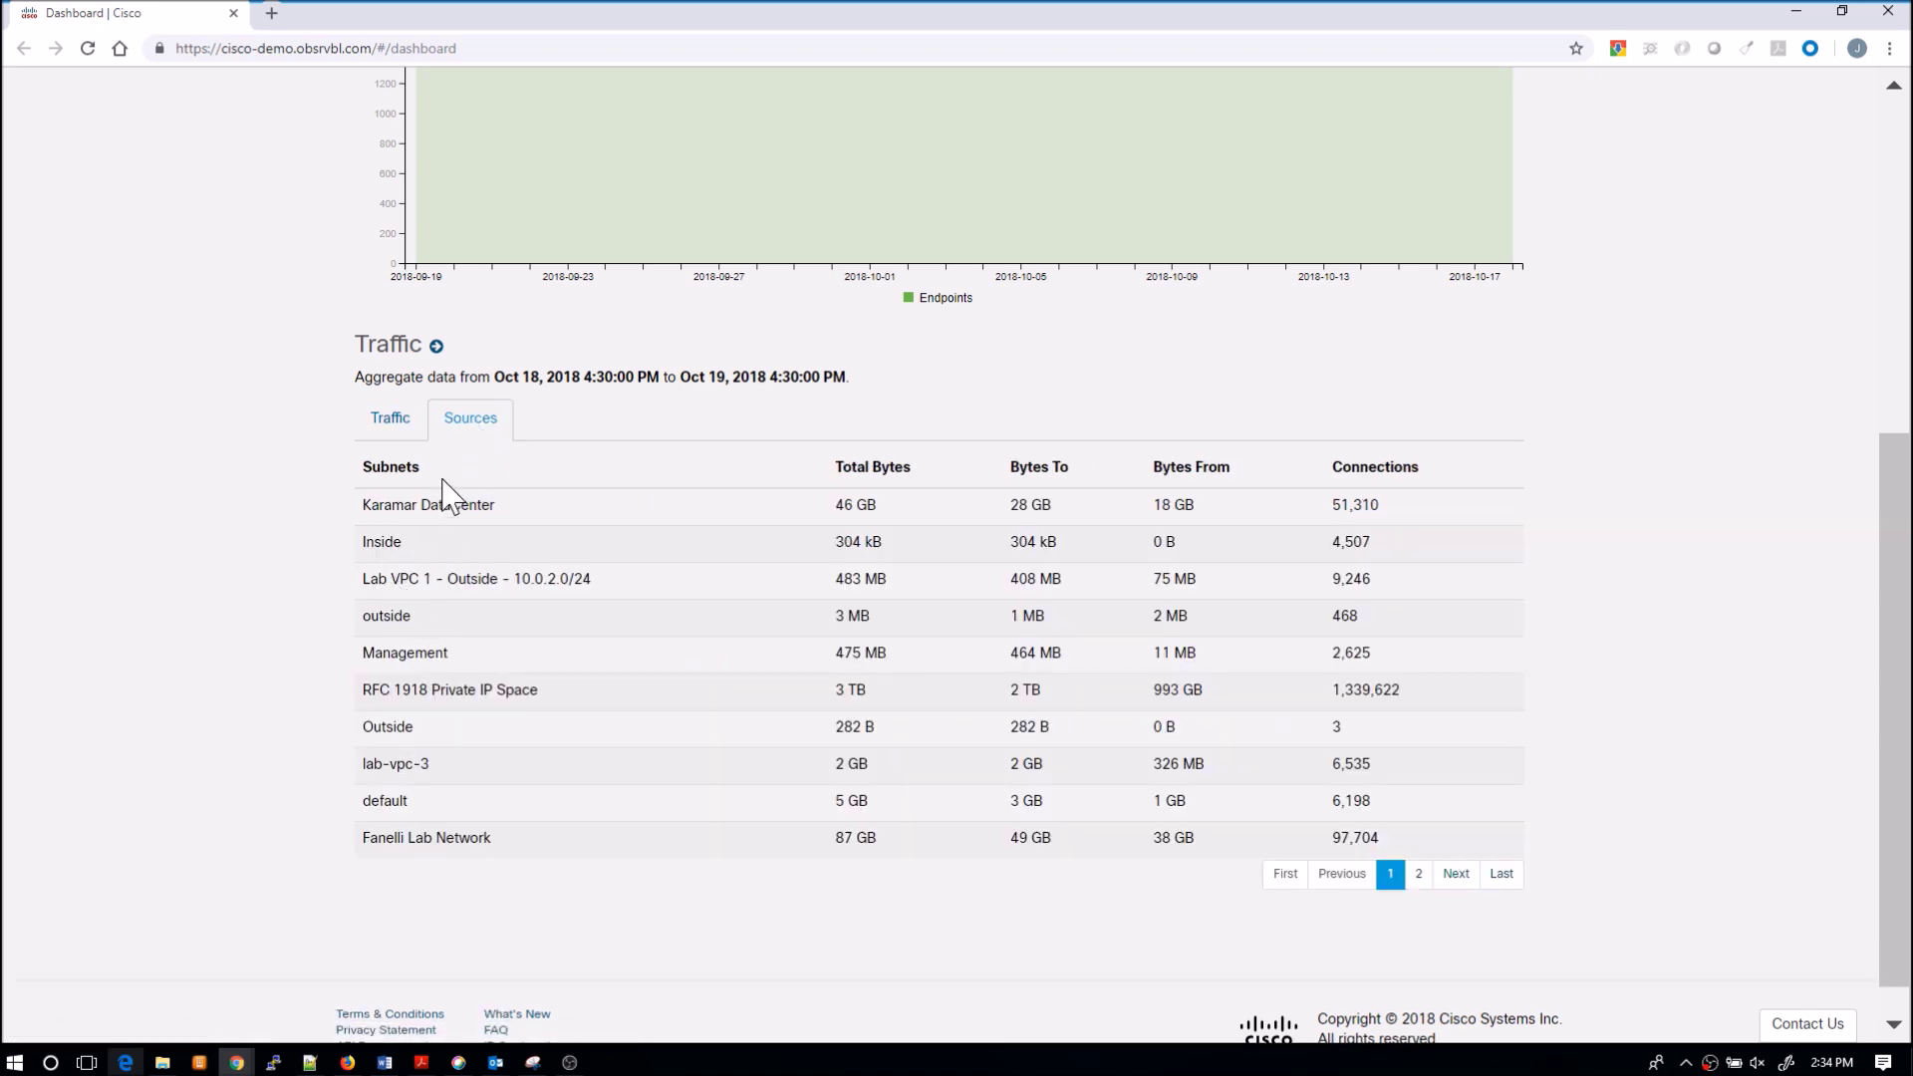
left_click(390, 417)
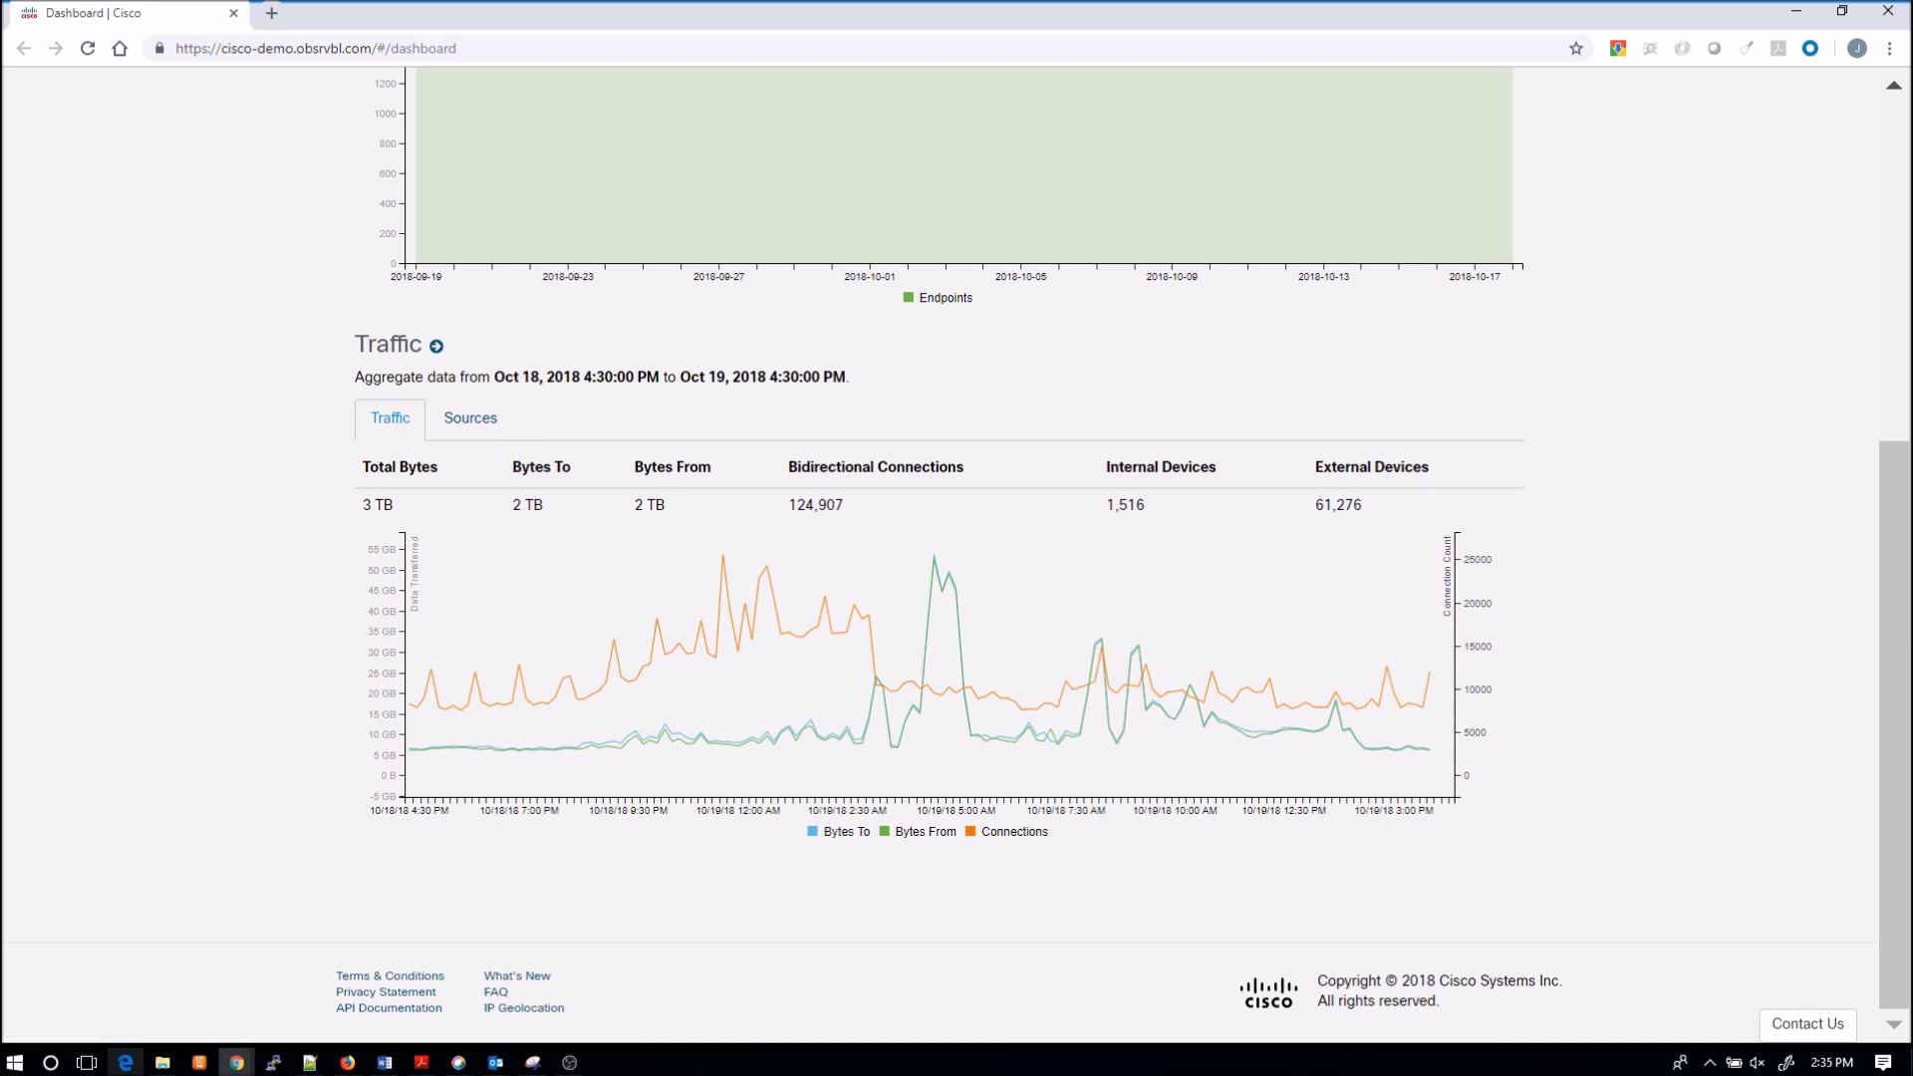
scroll(1635, 611, "up", 6)
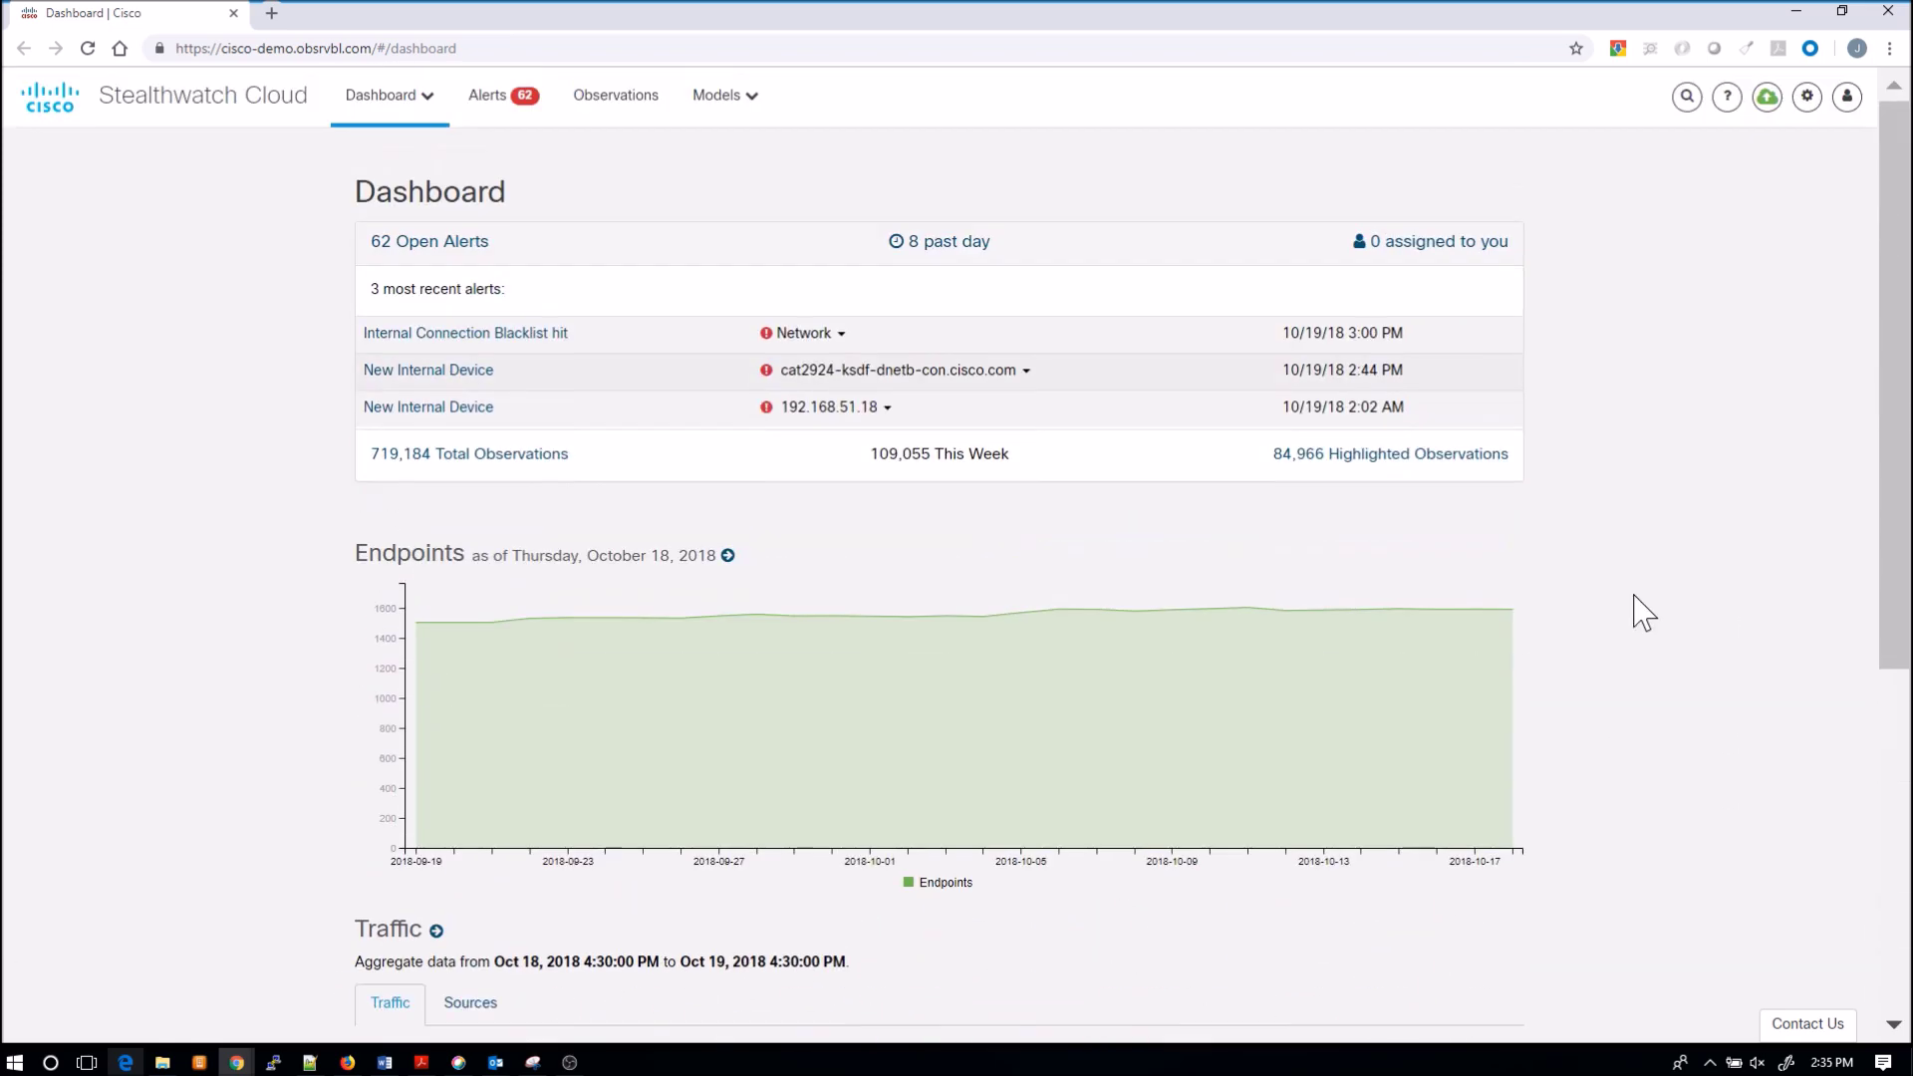
Show all 292 alerts, open and closed, on the Alerts page
left_click(497, 100)
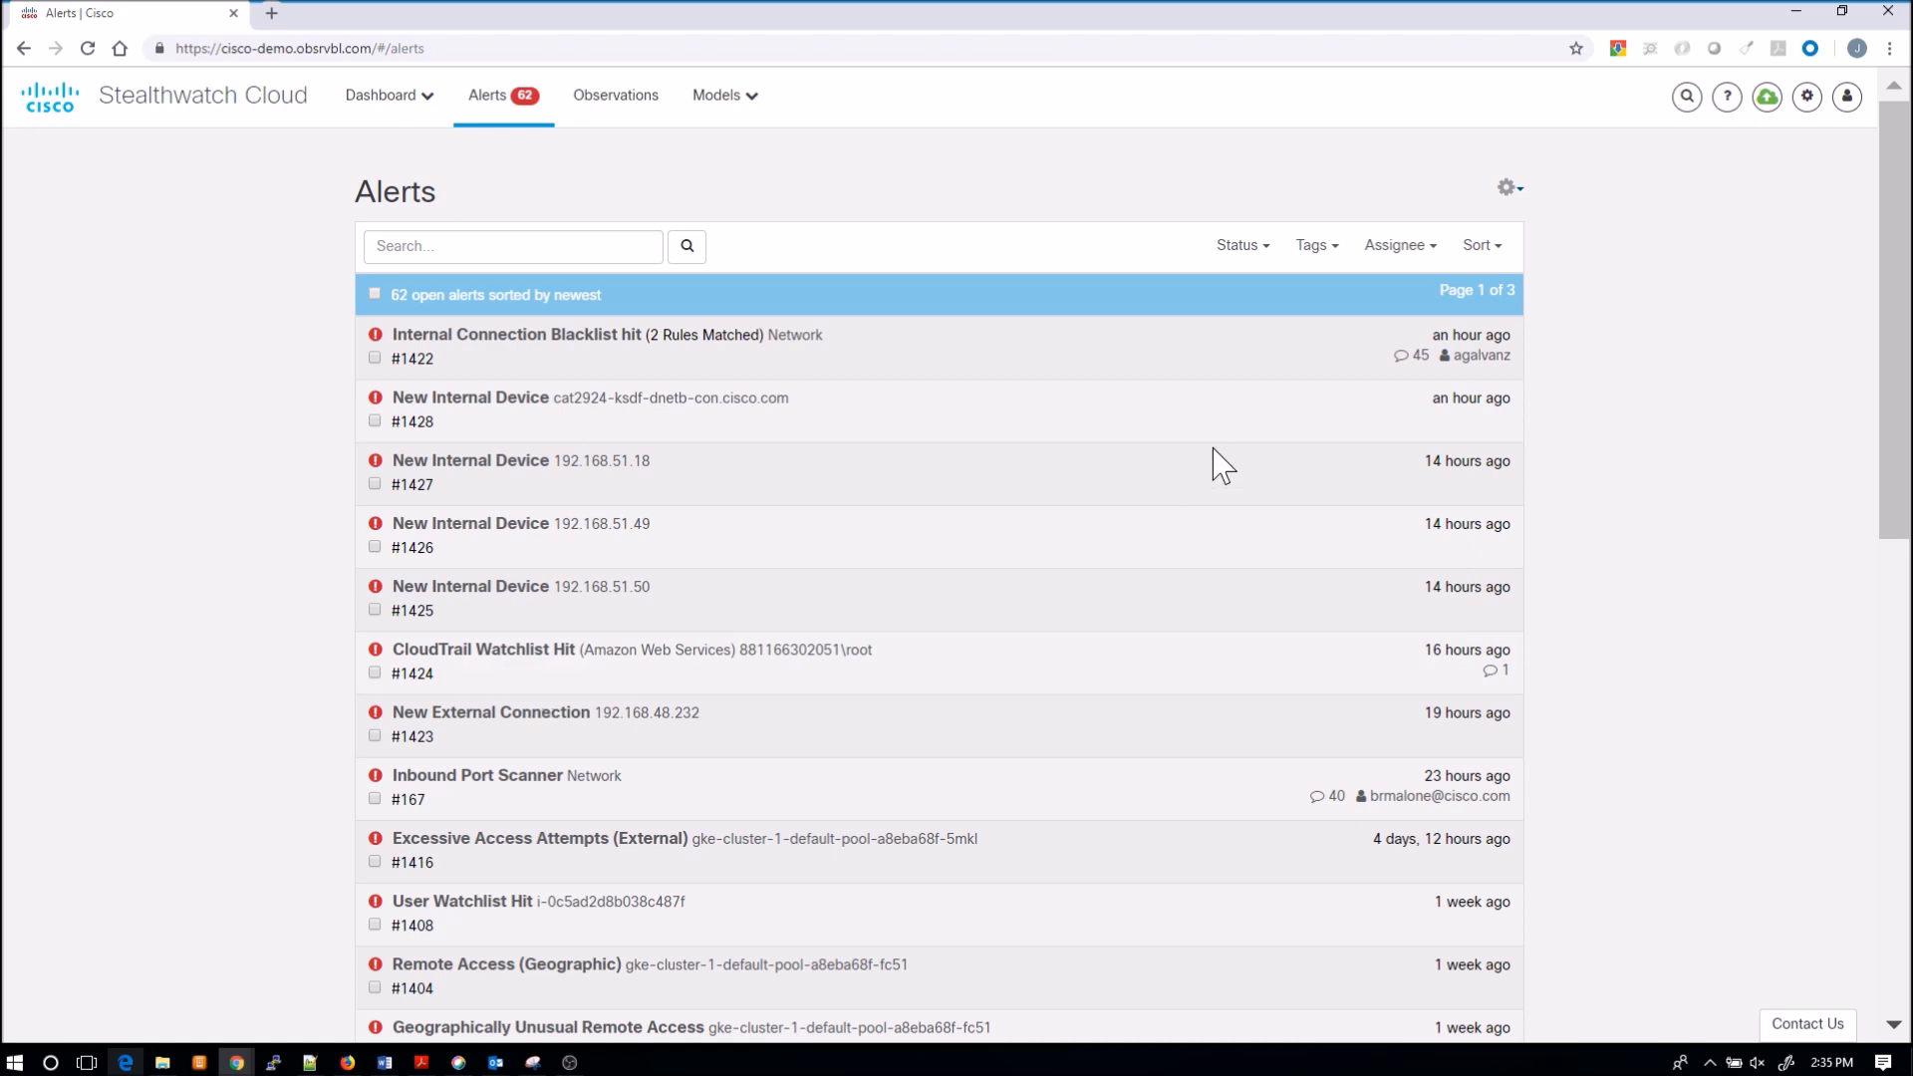
left_click(1258, 250)
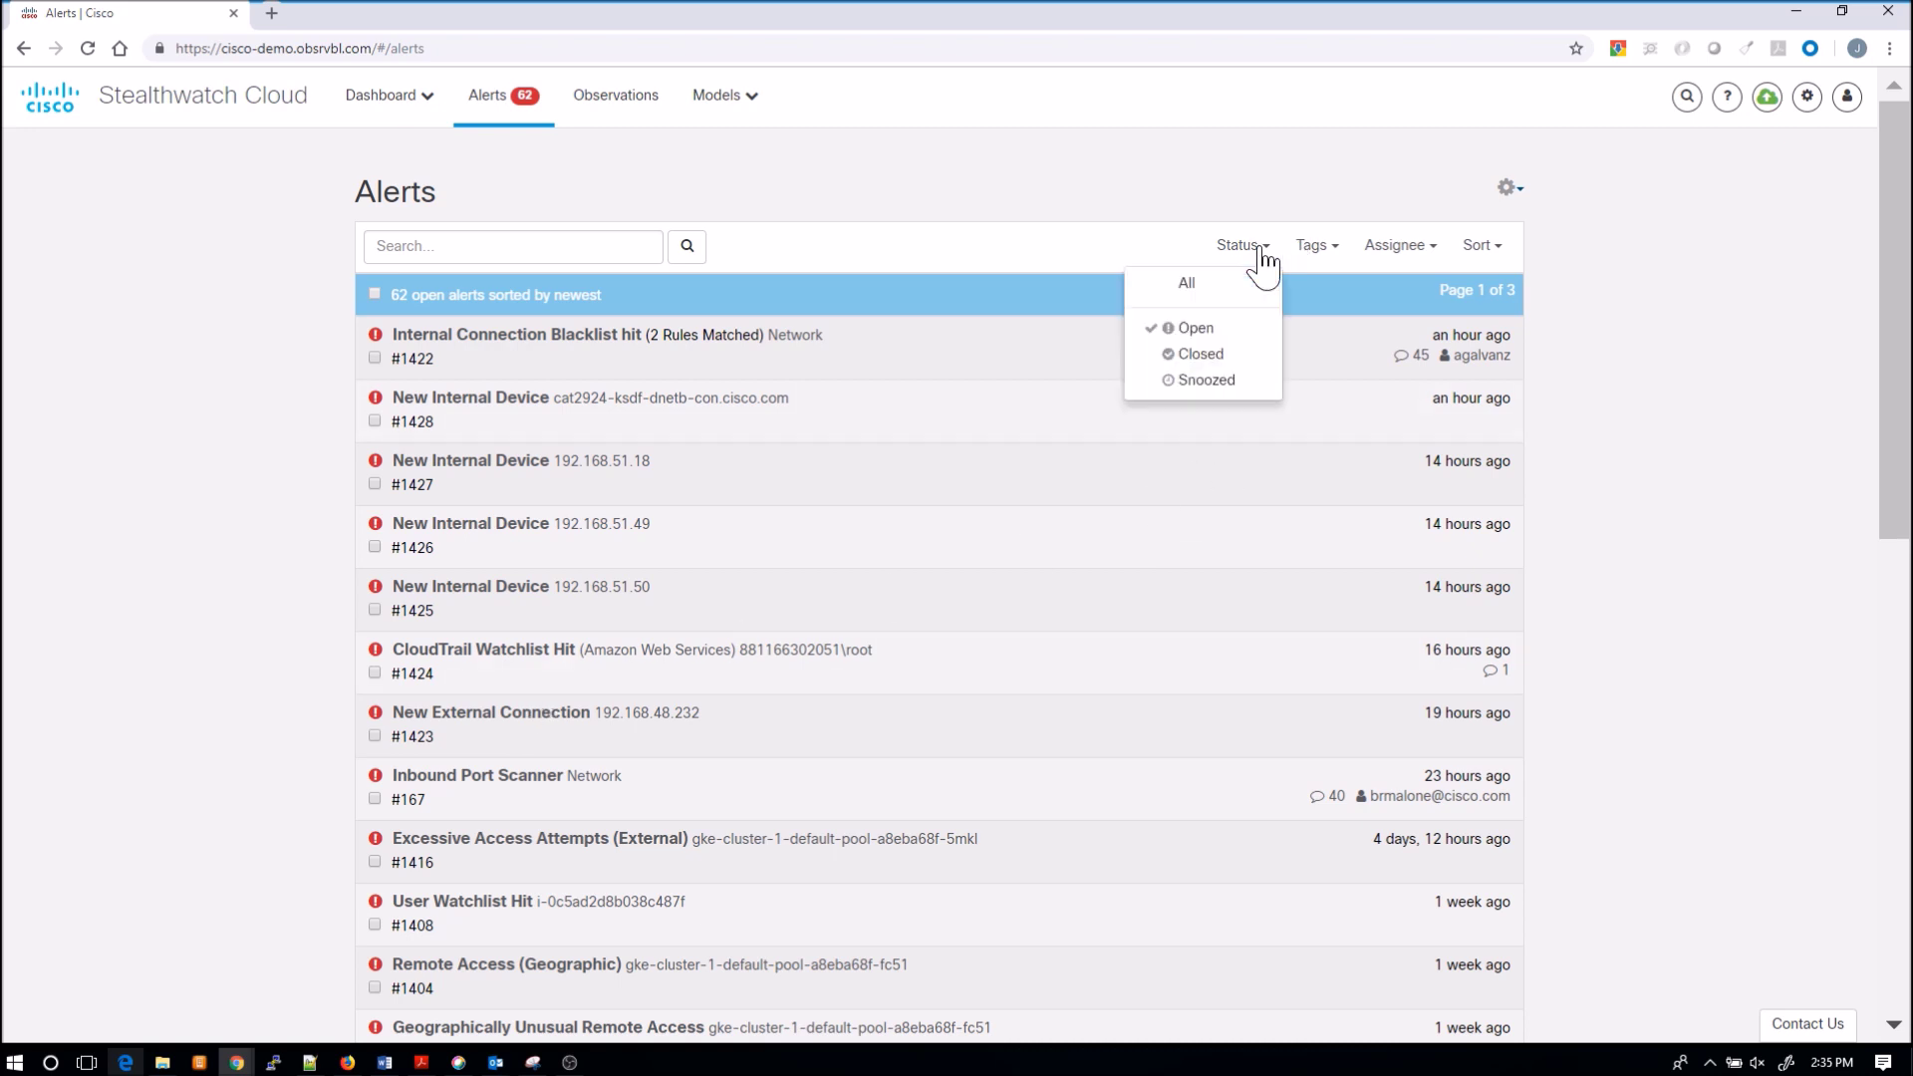
left_click(1209, 291)
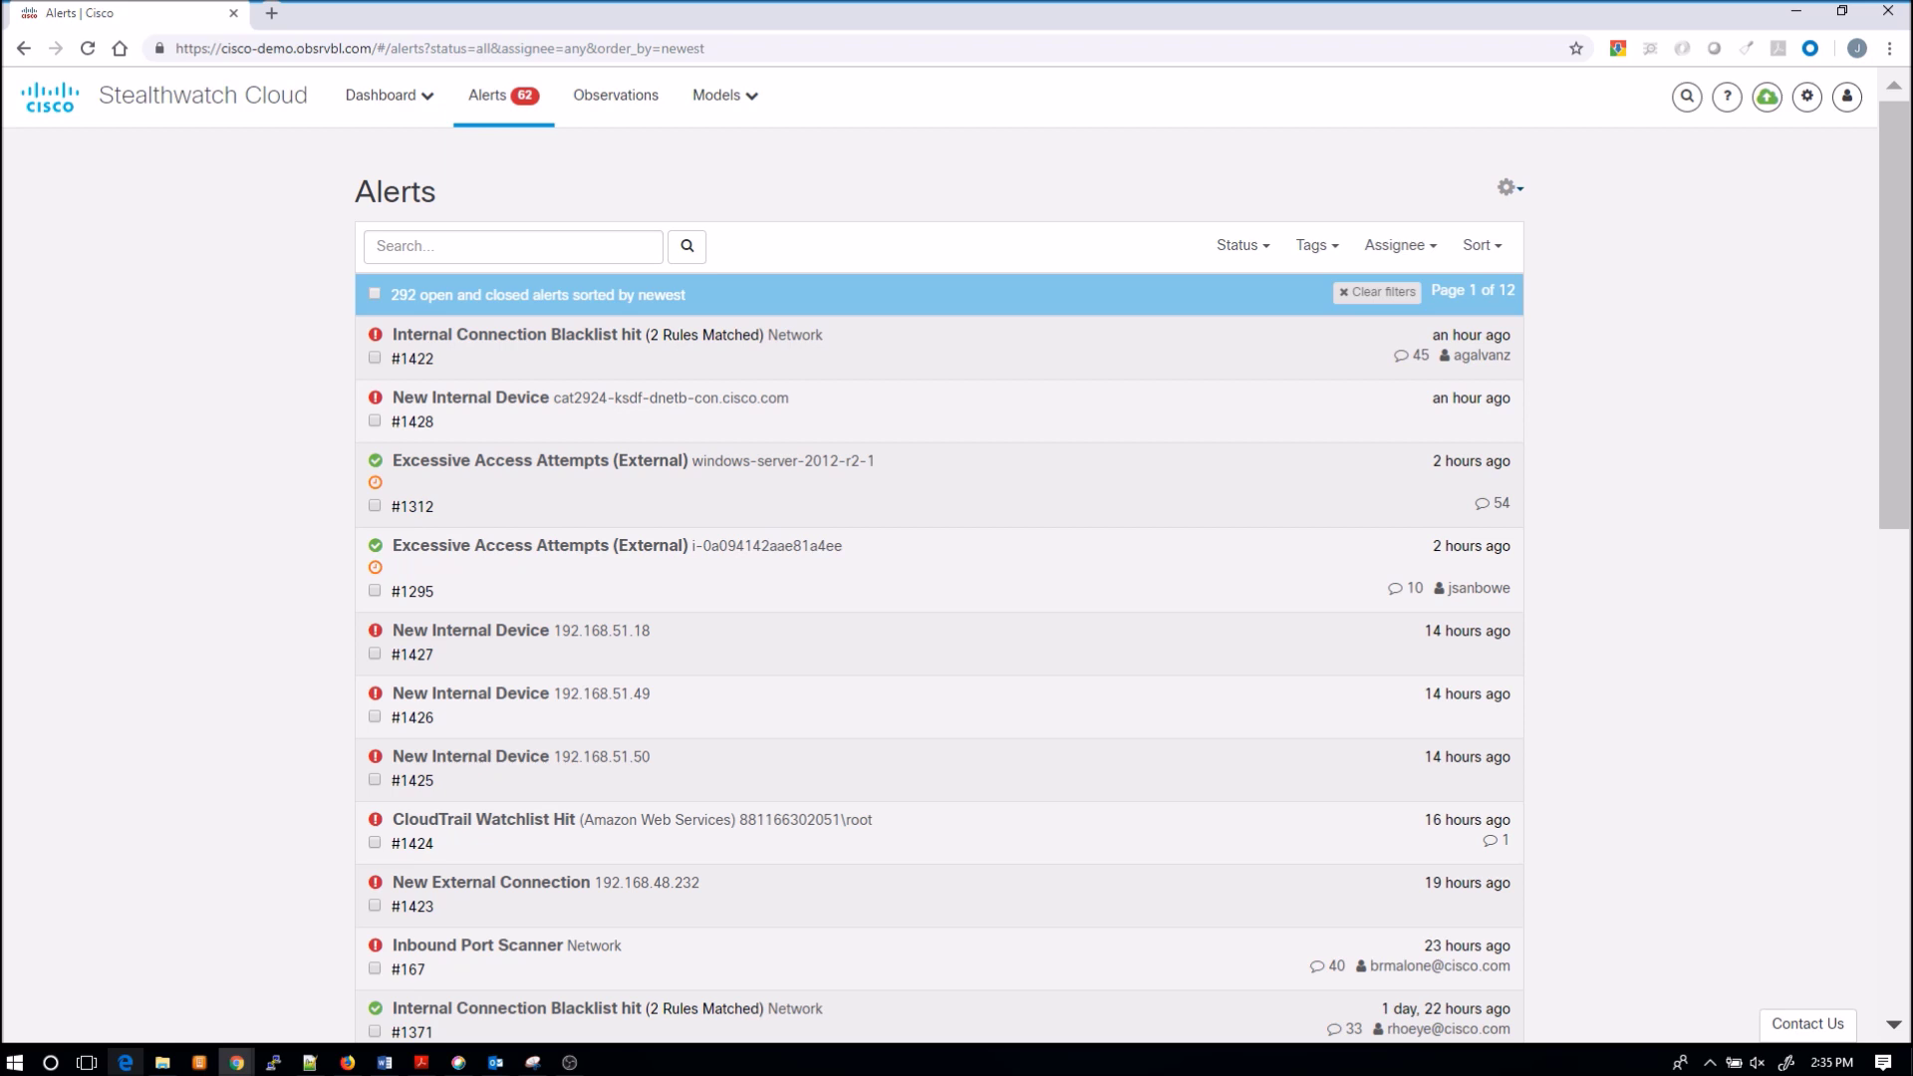
Look over Manage Tags and the sort menu without changing anything, then go to Observations
left_click(1315, 247)
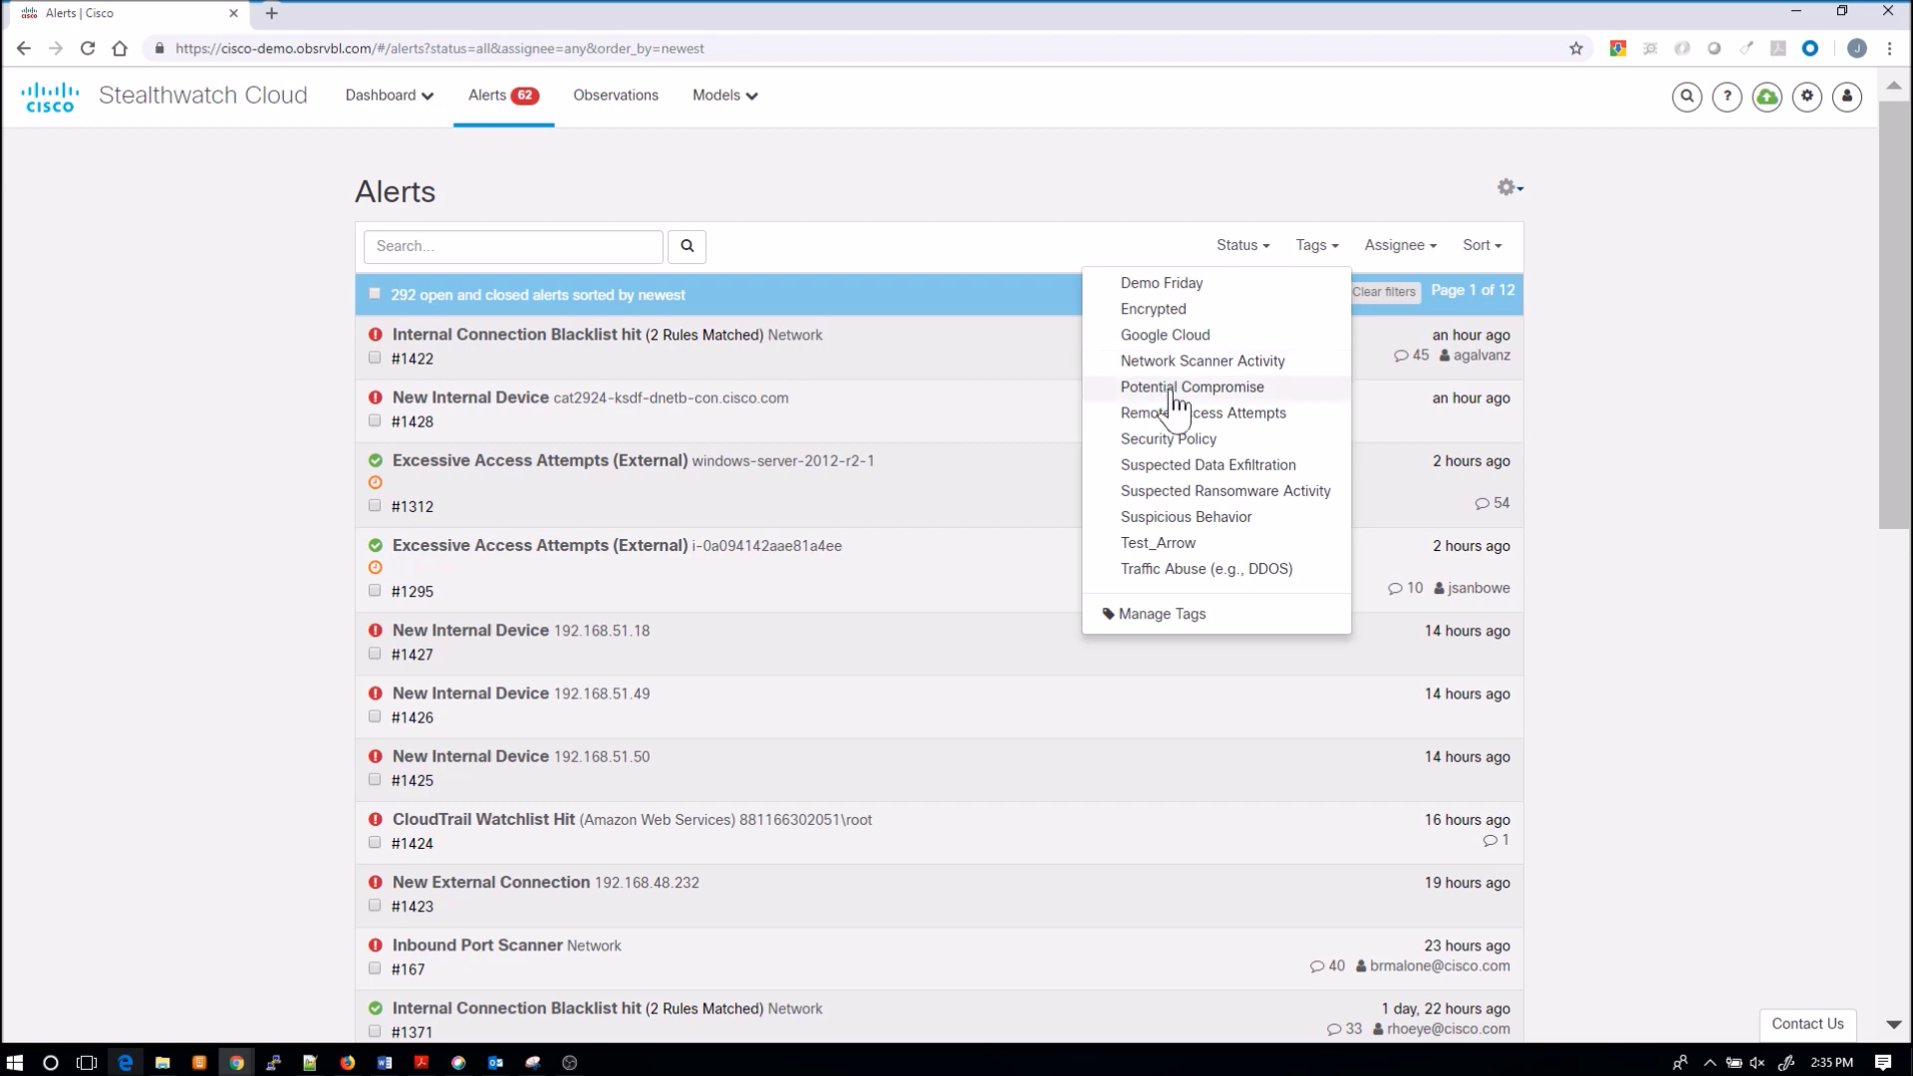
left_click(1166, 614)
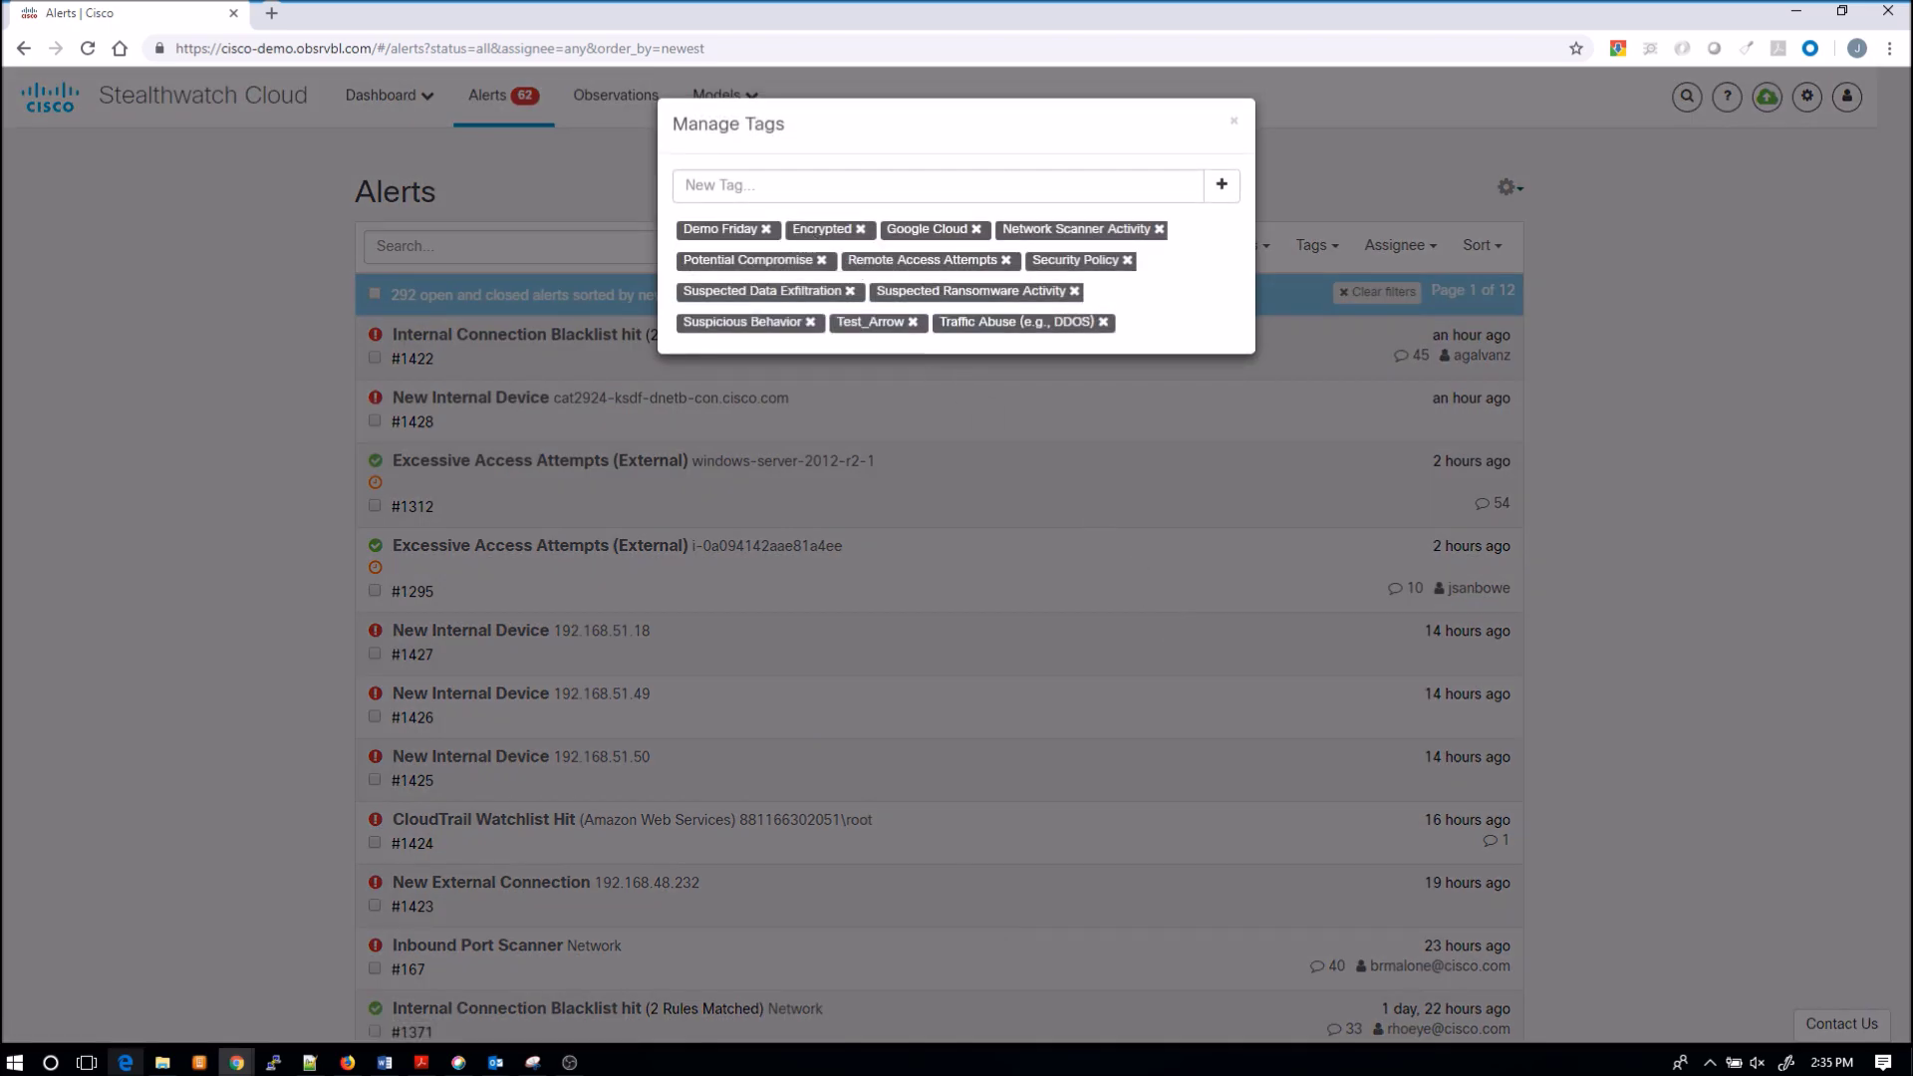
left_click(1231, 121)
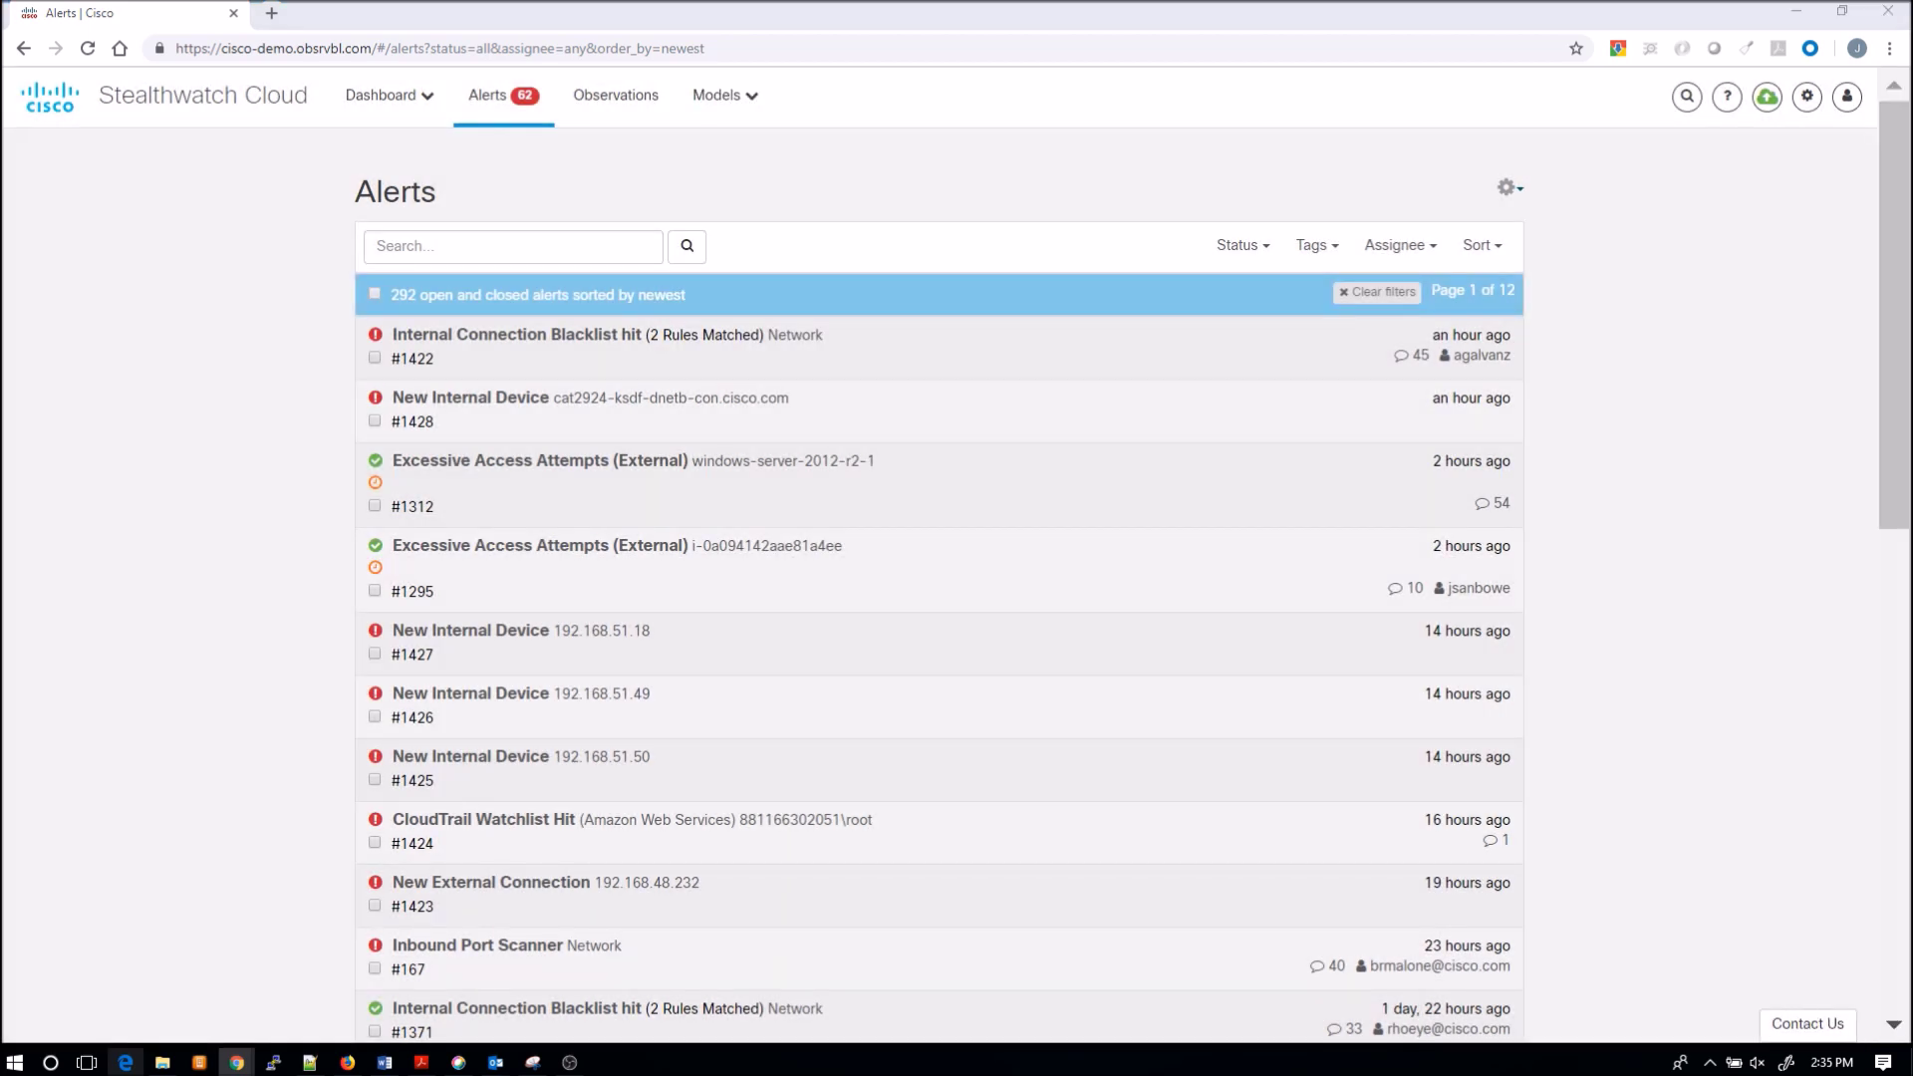
left_click(1480, 245)
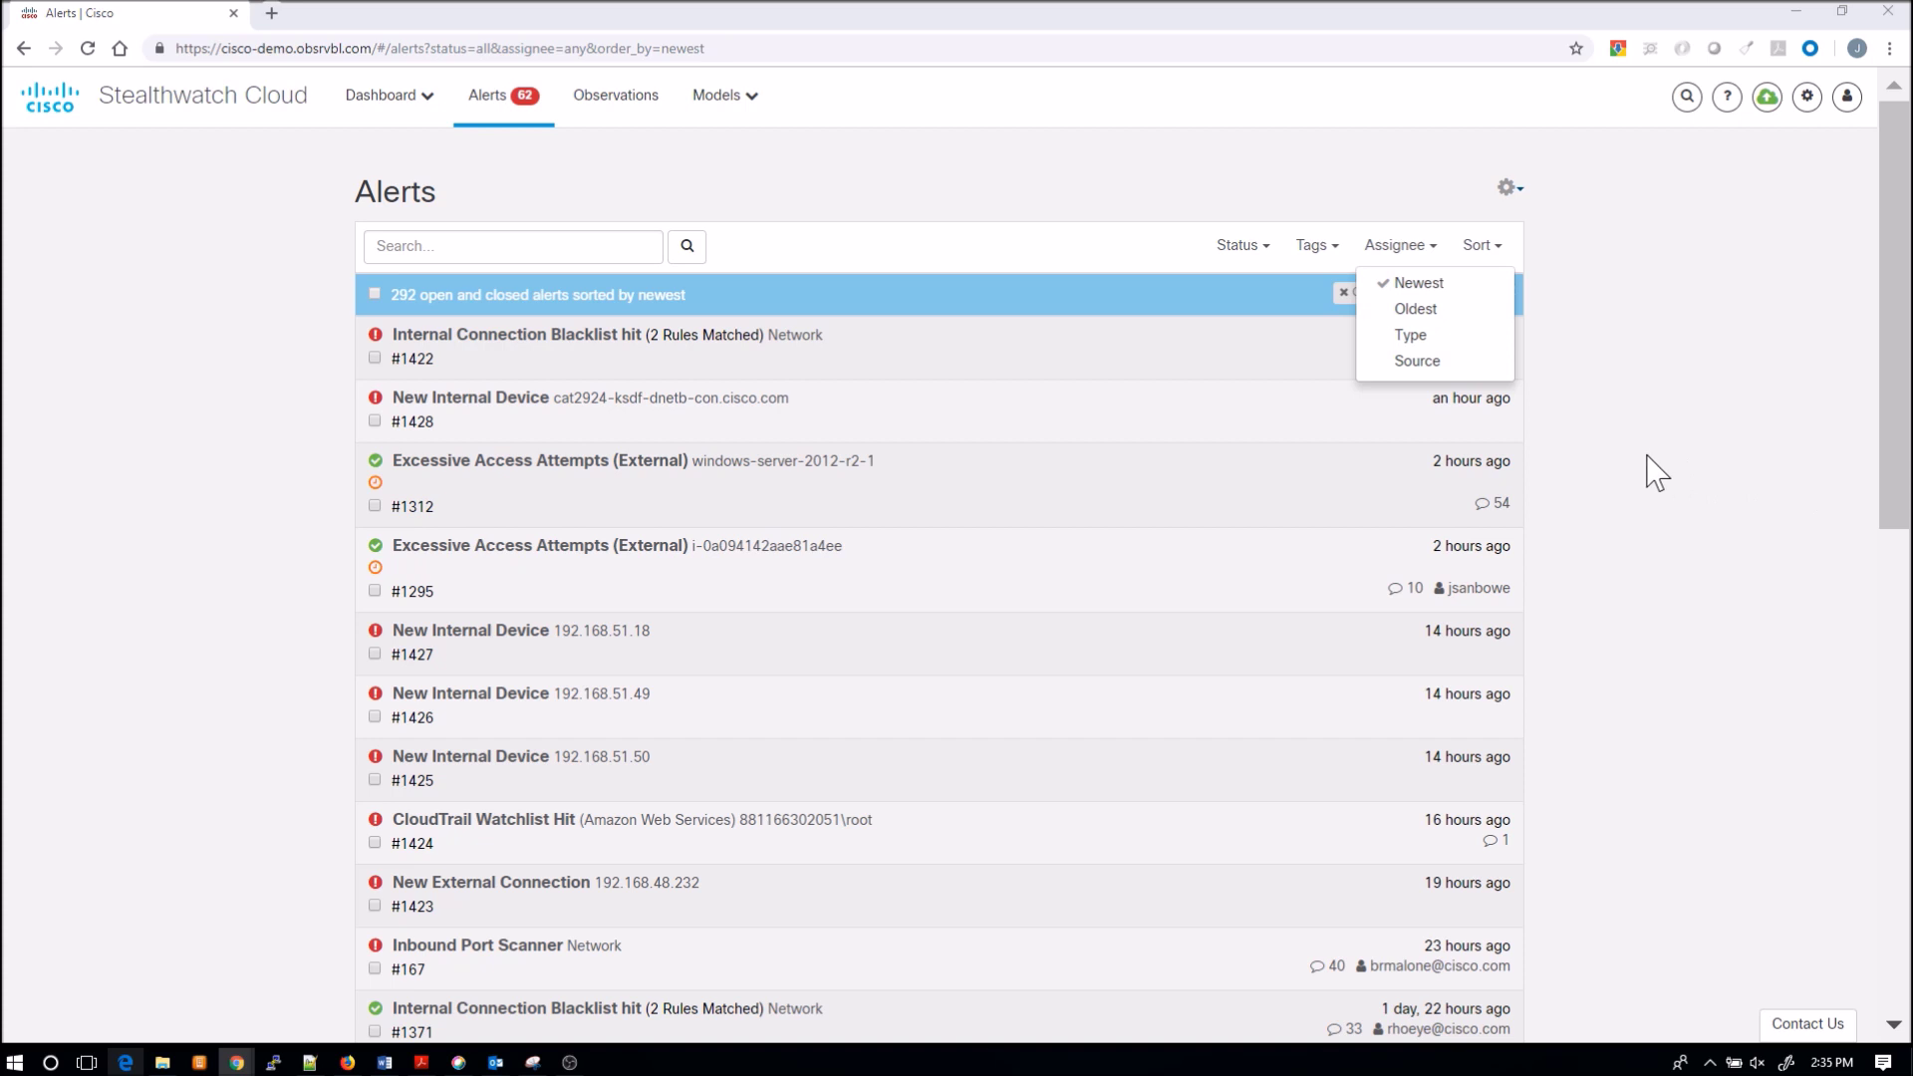
left_click(1689, 382)
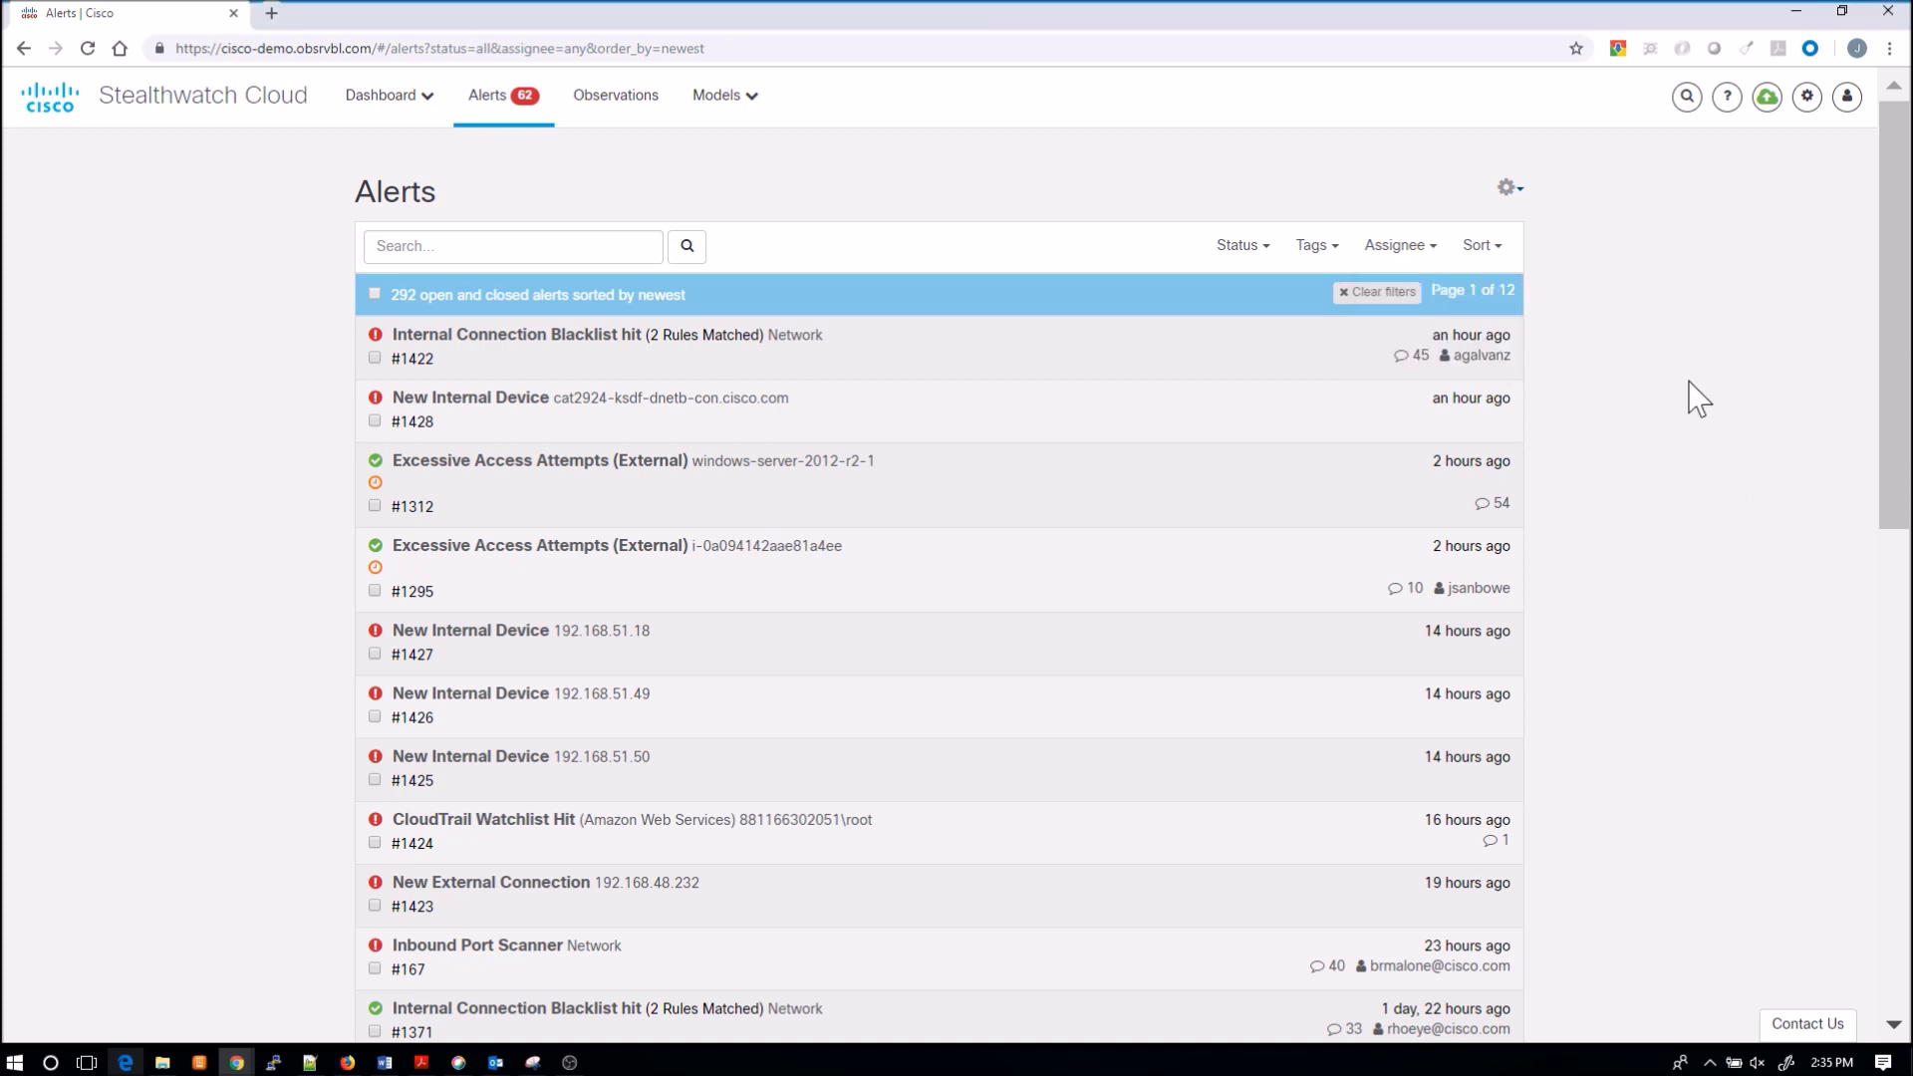
left_click(622, 100)
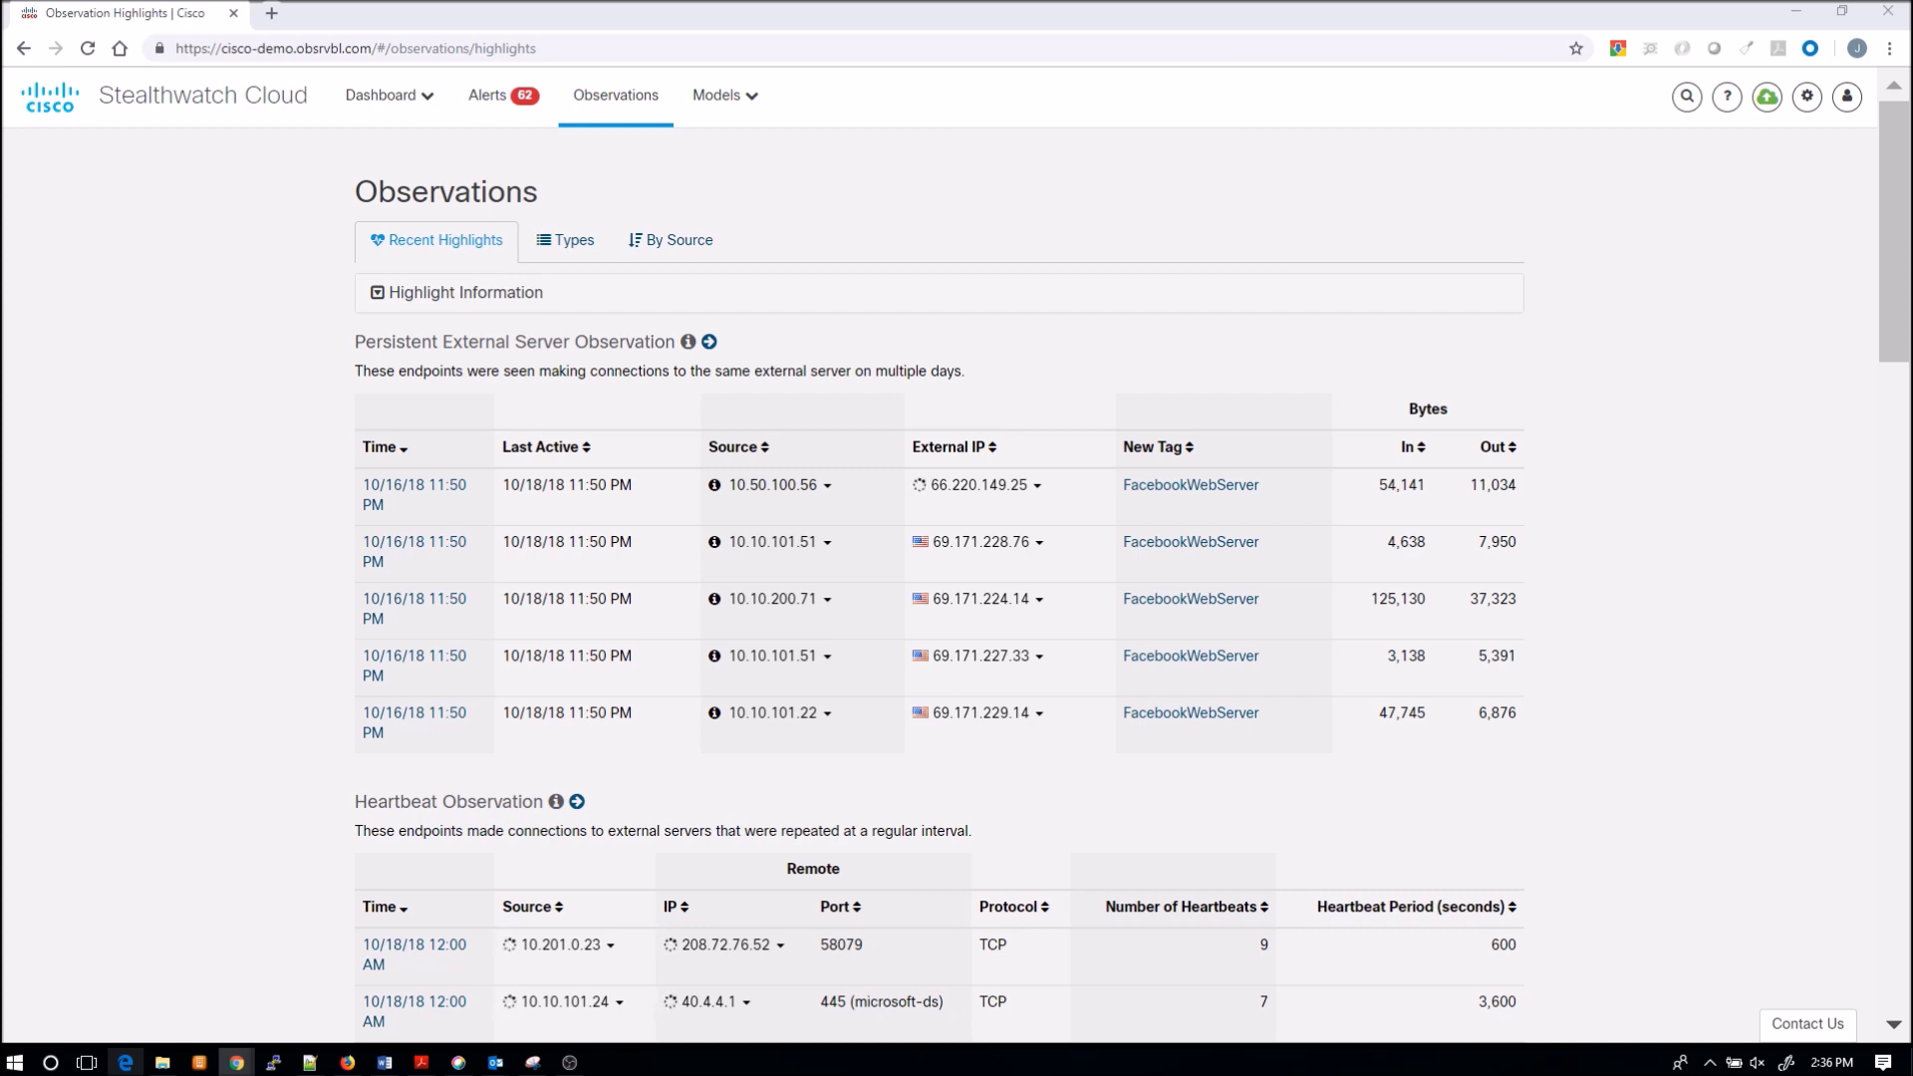
Scroll through Recent Highlights, briefly checking the lookup options for IP 118.123.15.210
scroll(1760, 462, "down", 4)
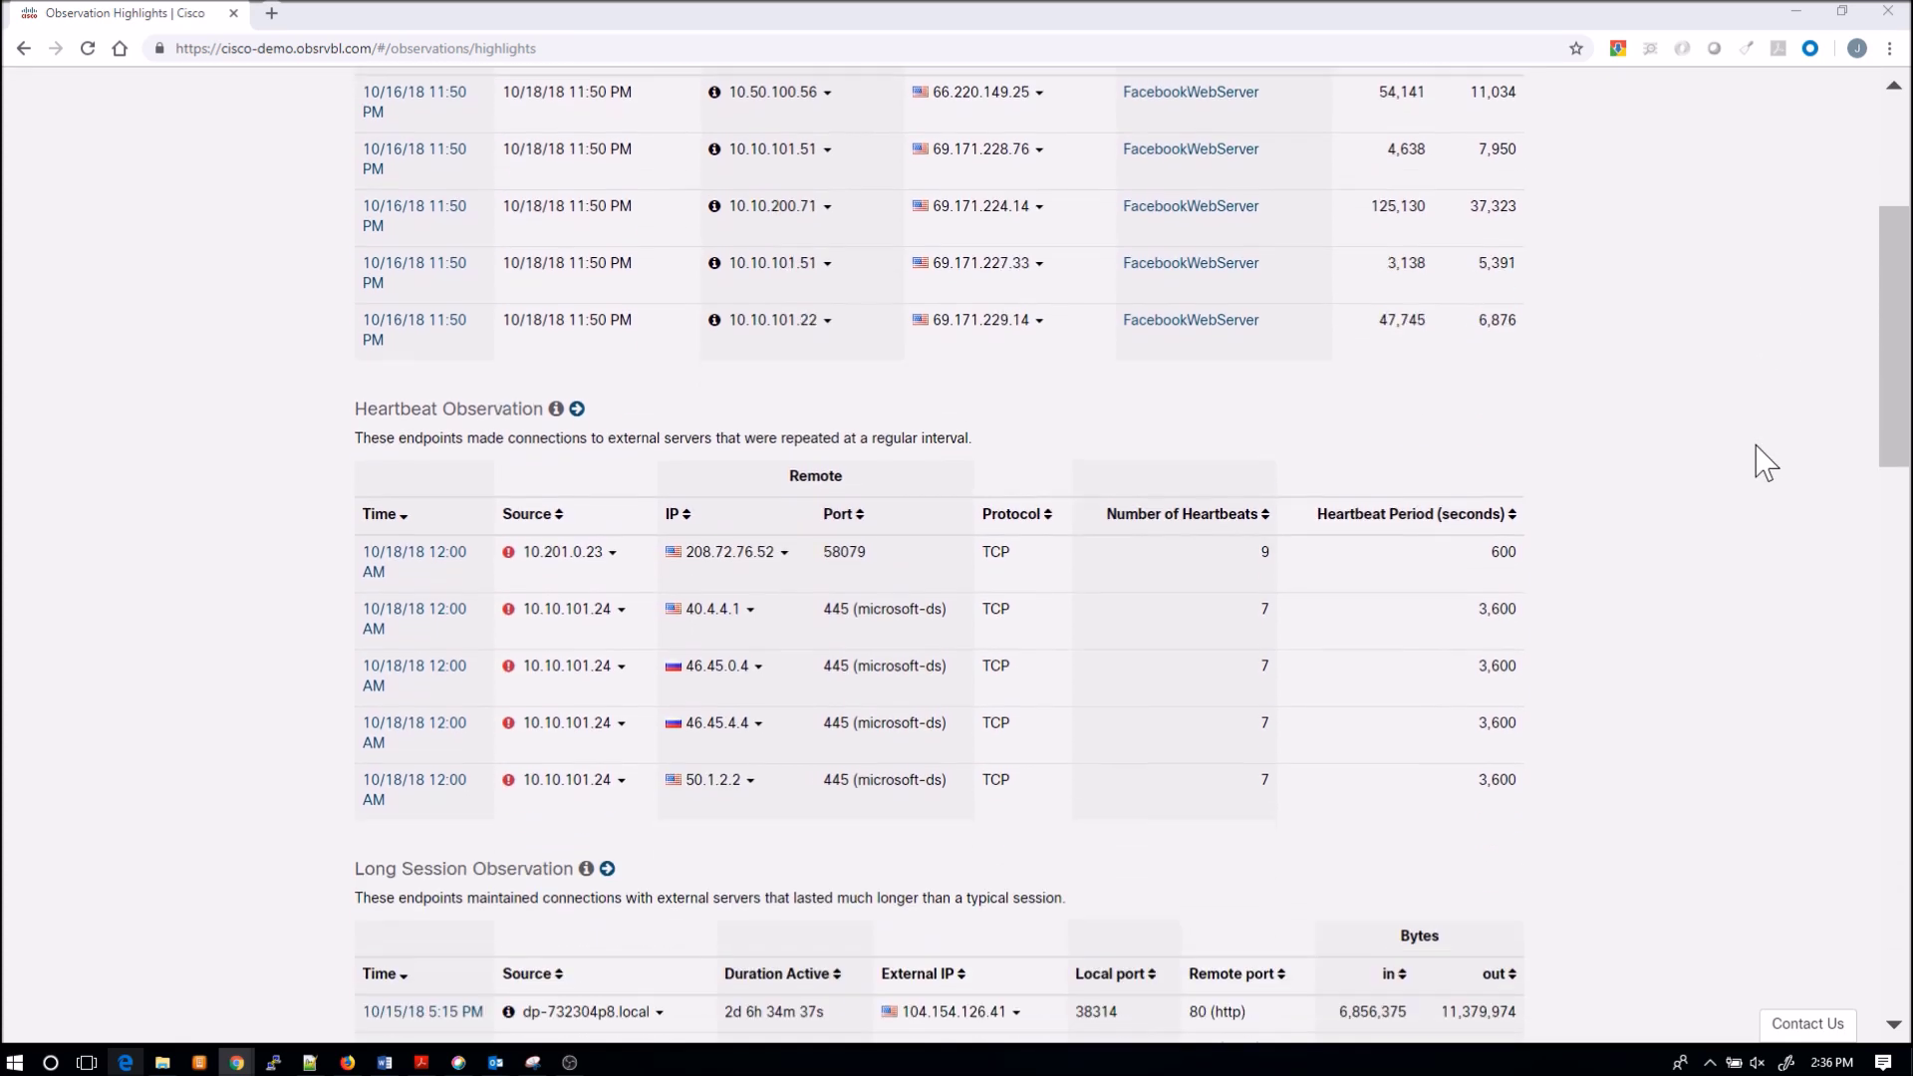
scroll(1765, 462, "down", 1)
scroll(1765, 462, "down", 4)
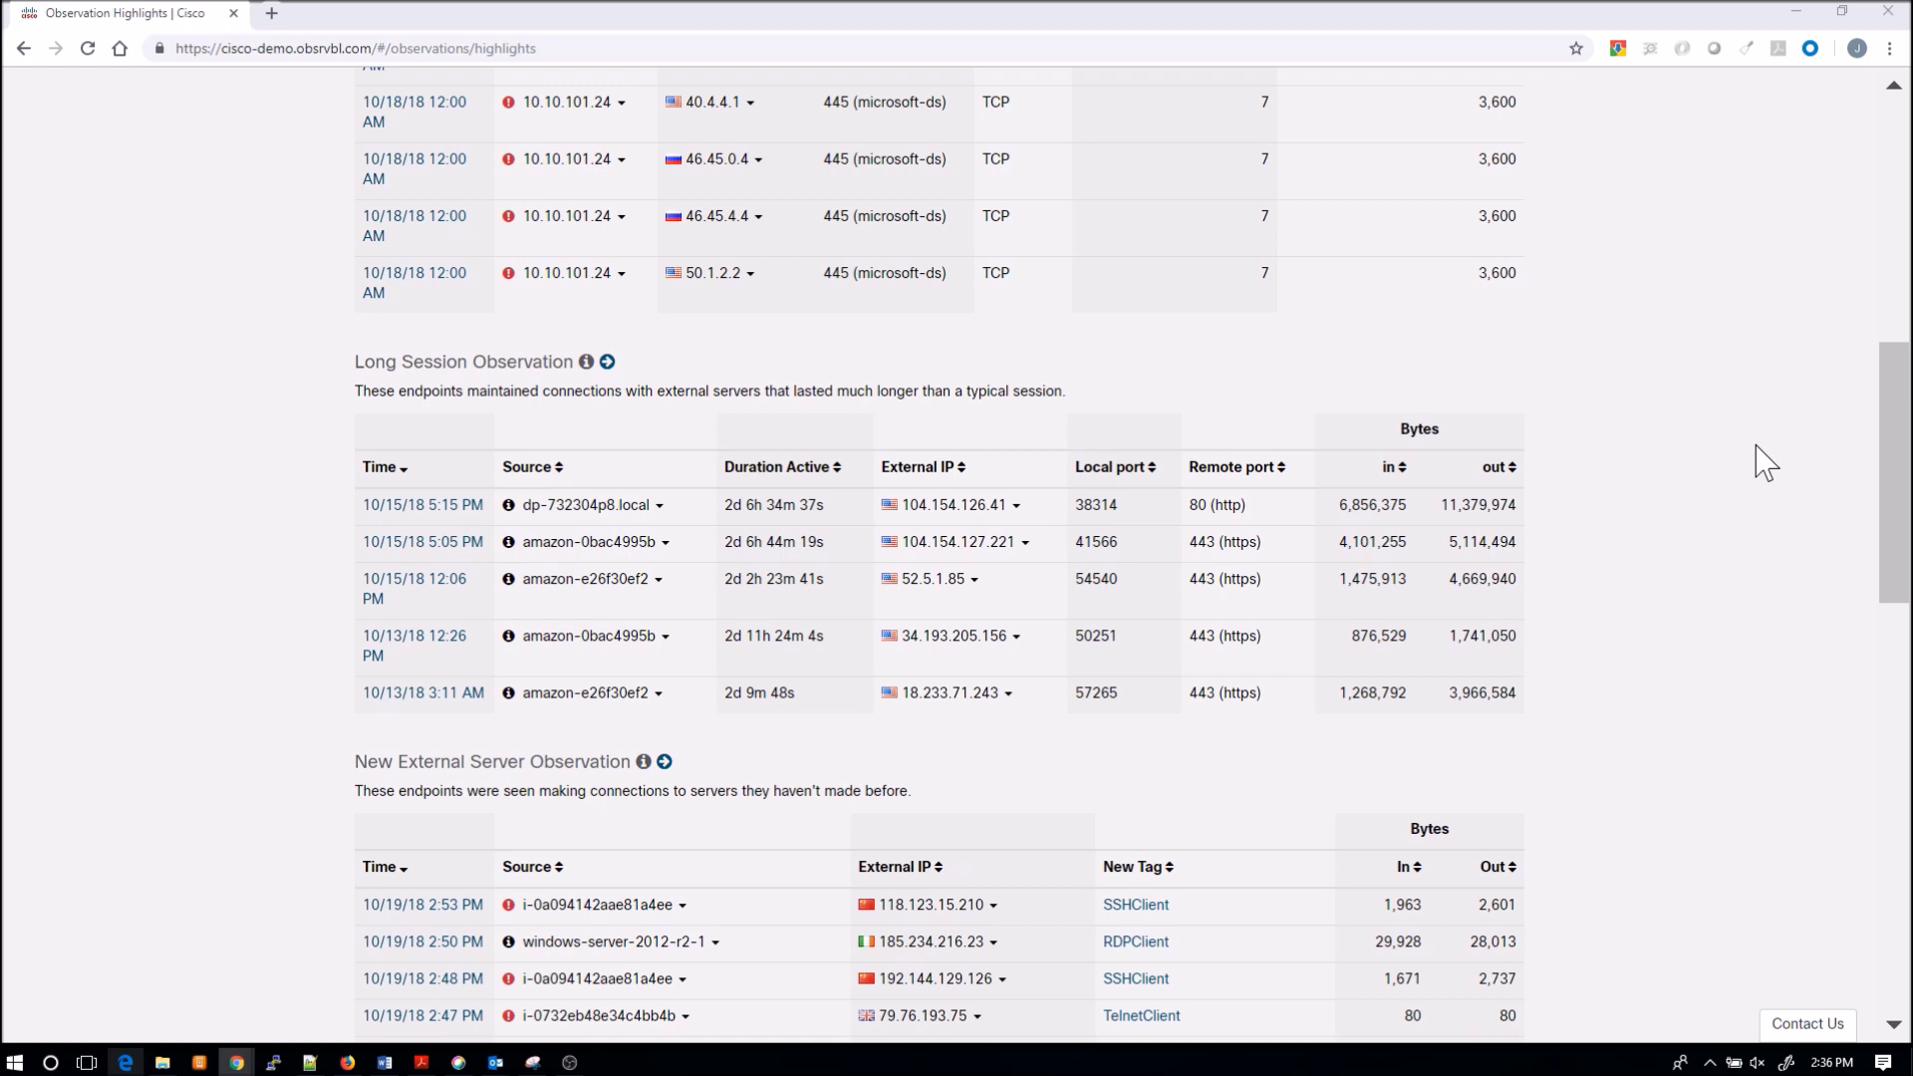
scroll(1765, 461, "down", 3)
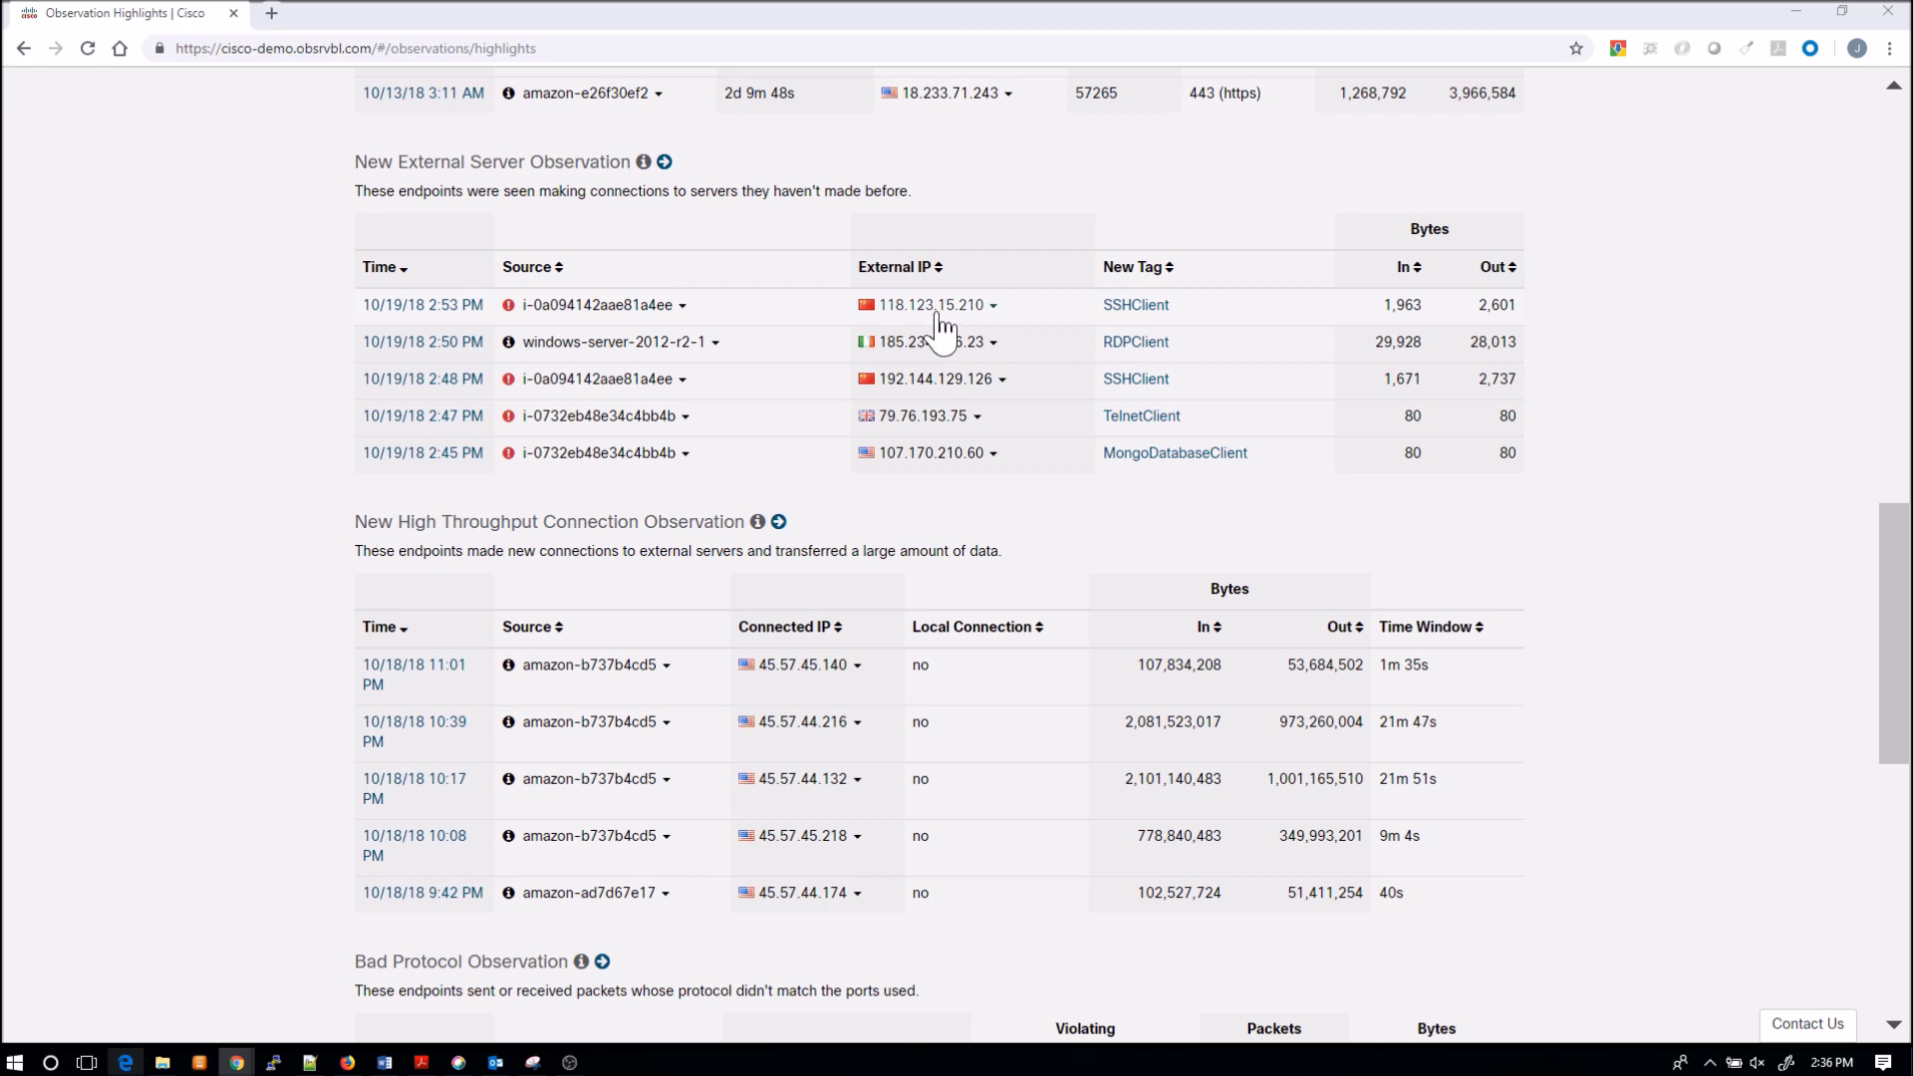
left_click(994, 307)
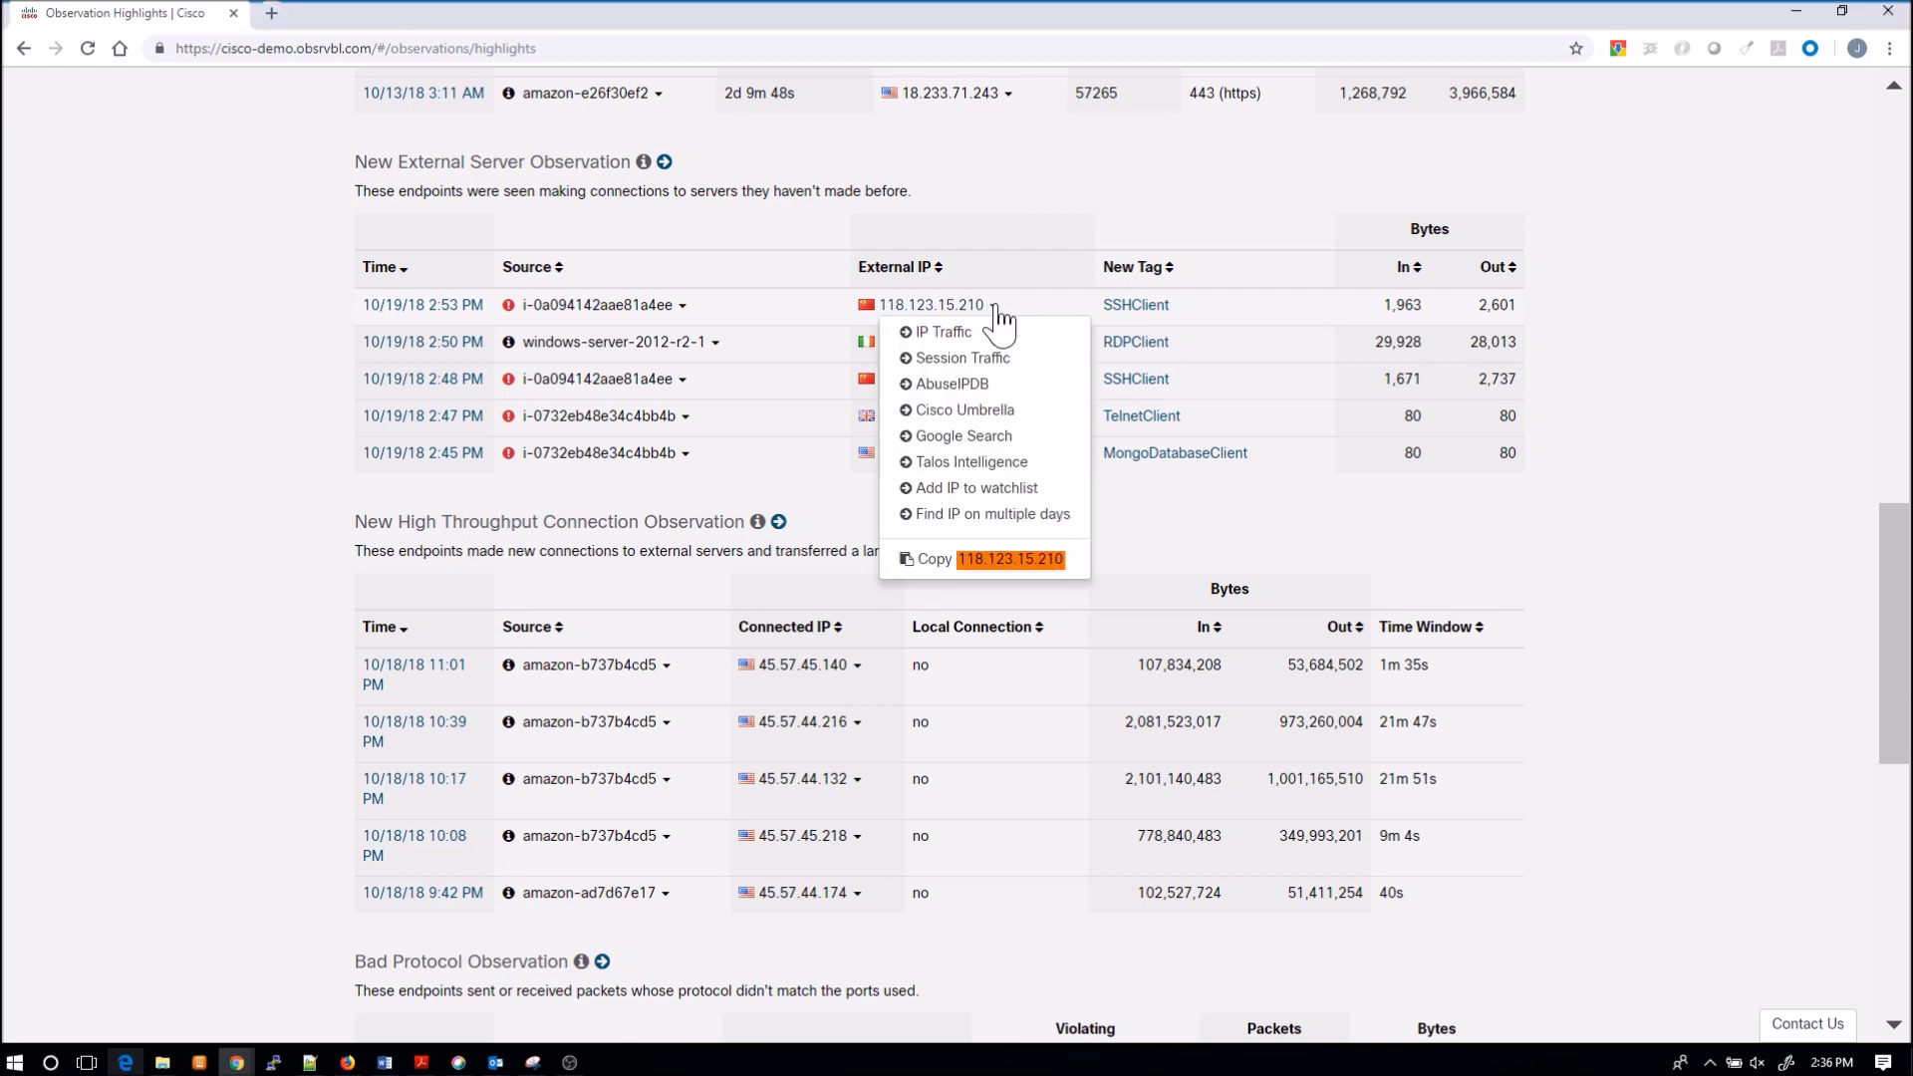
left_click(997, 309)
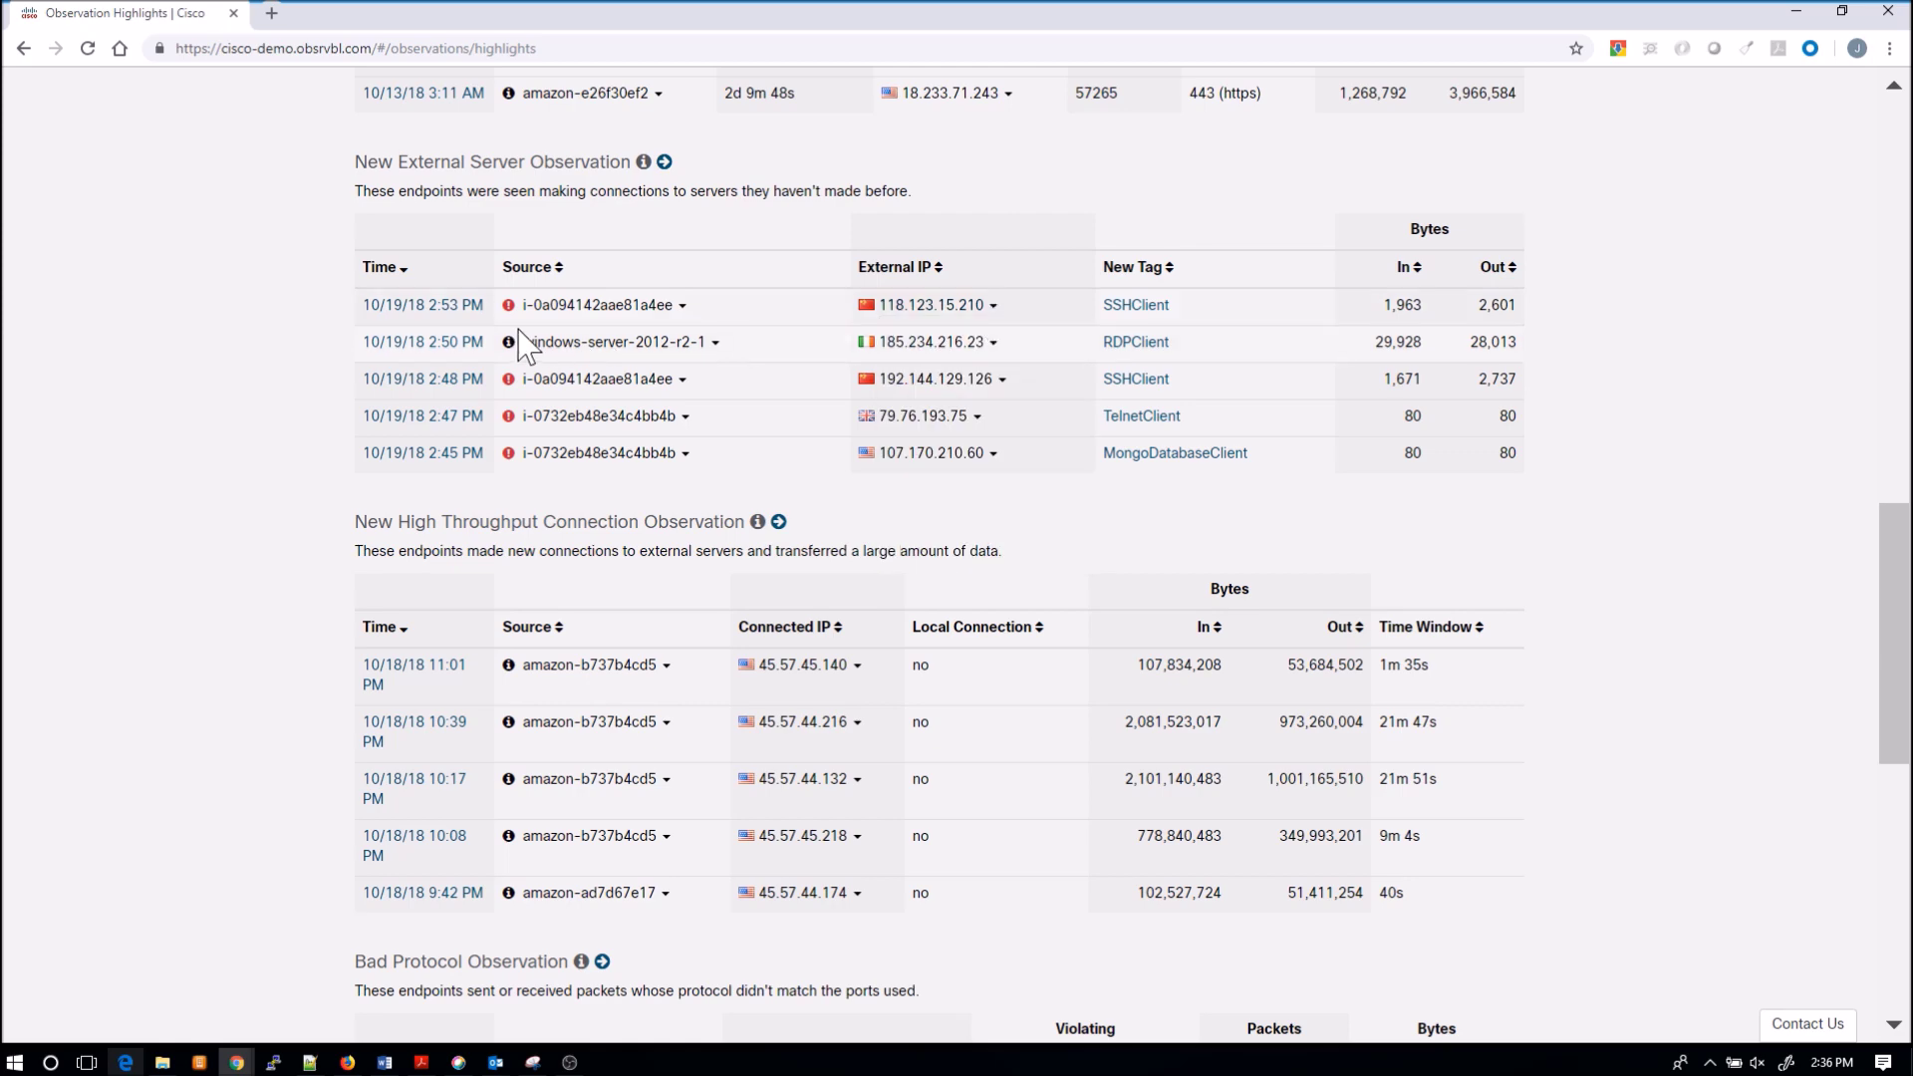
scroll(339, 418, "down", 1)
scroll(337, 408, "down", 4)
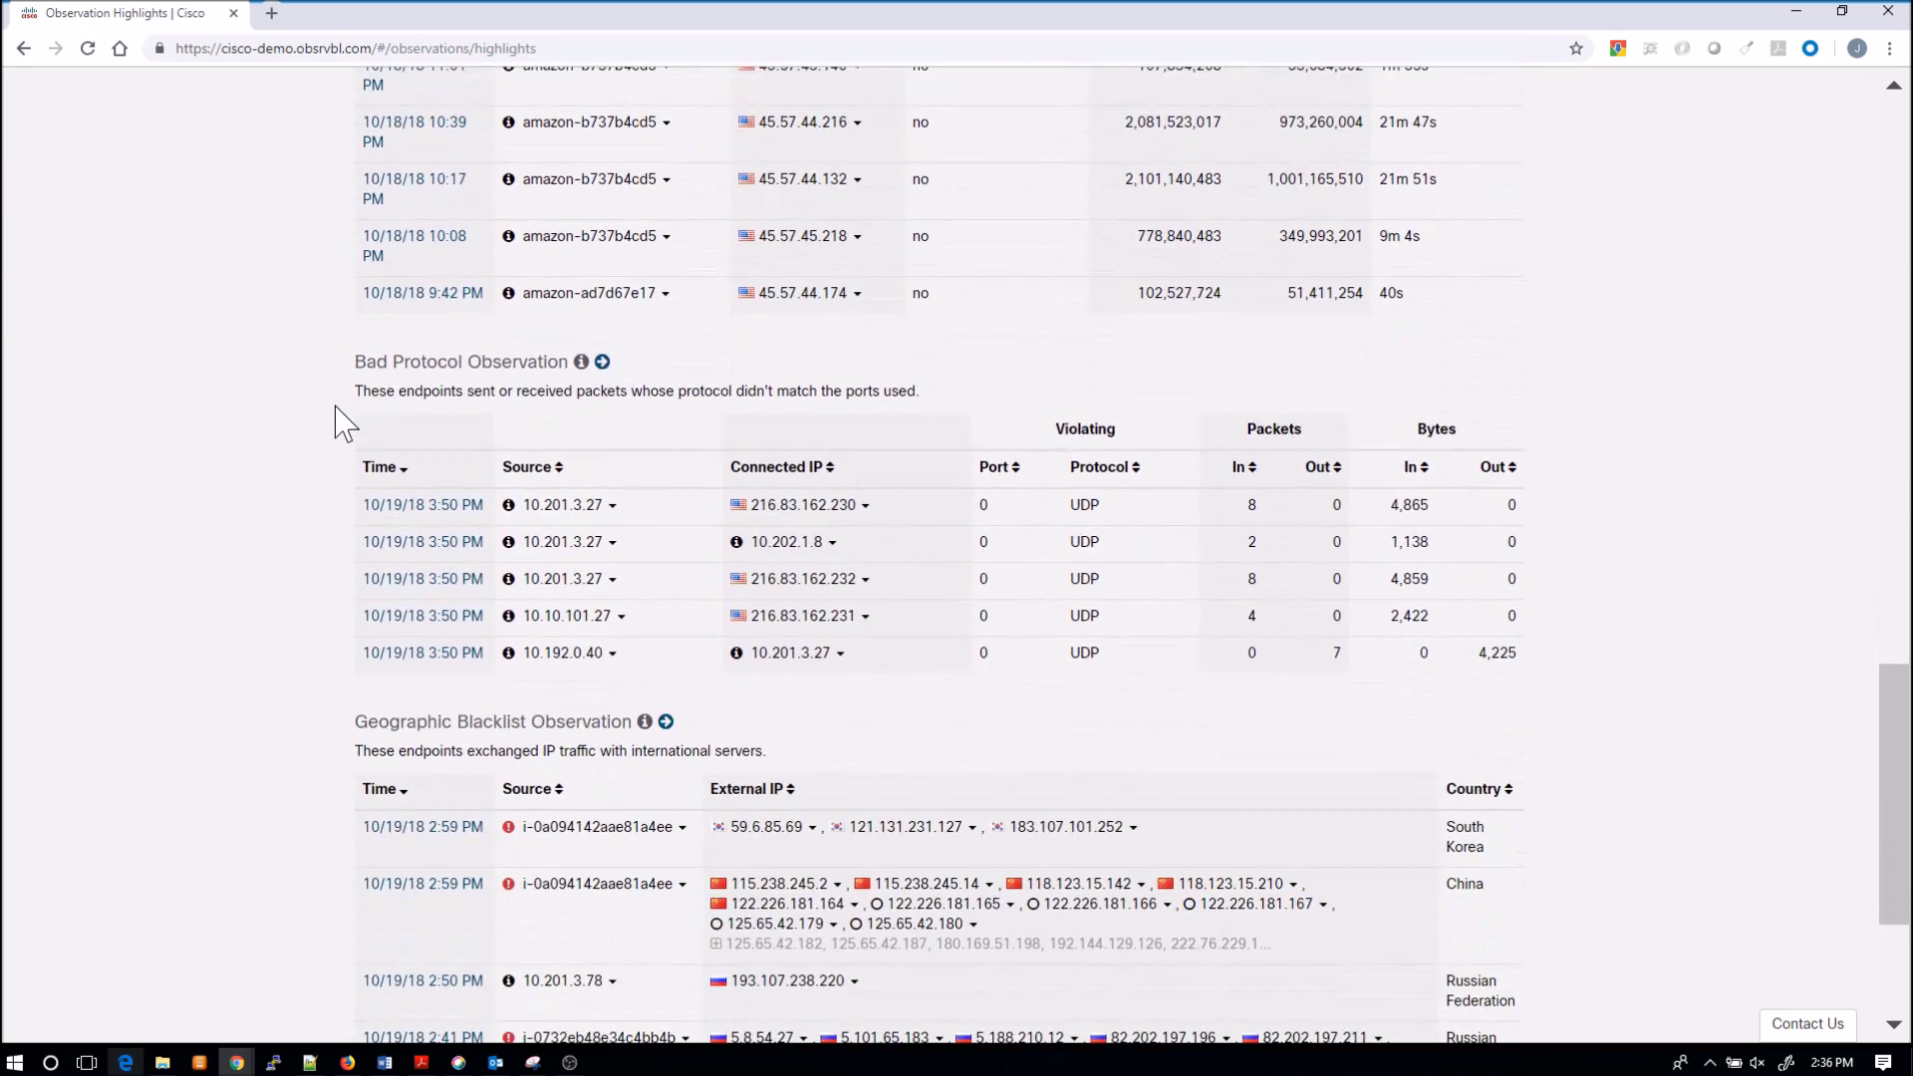
scroll(336, 419, "down", 3)
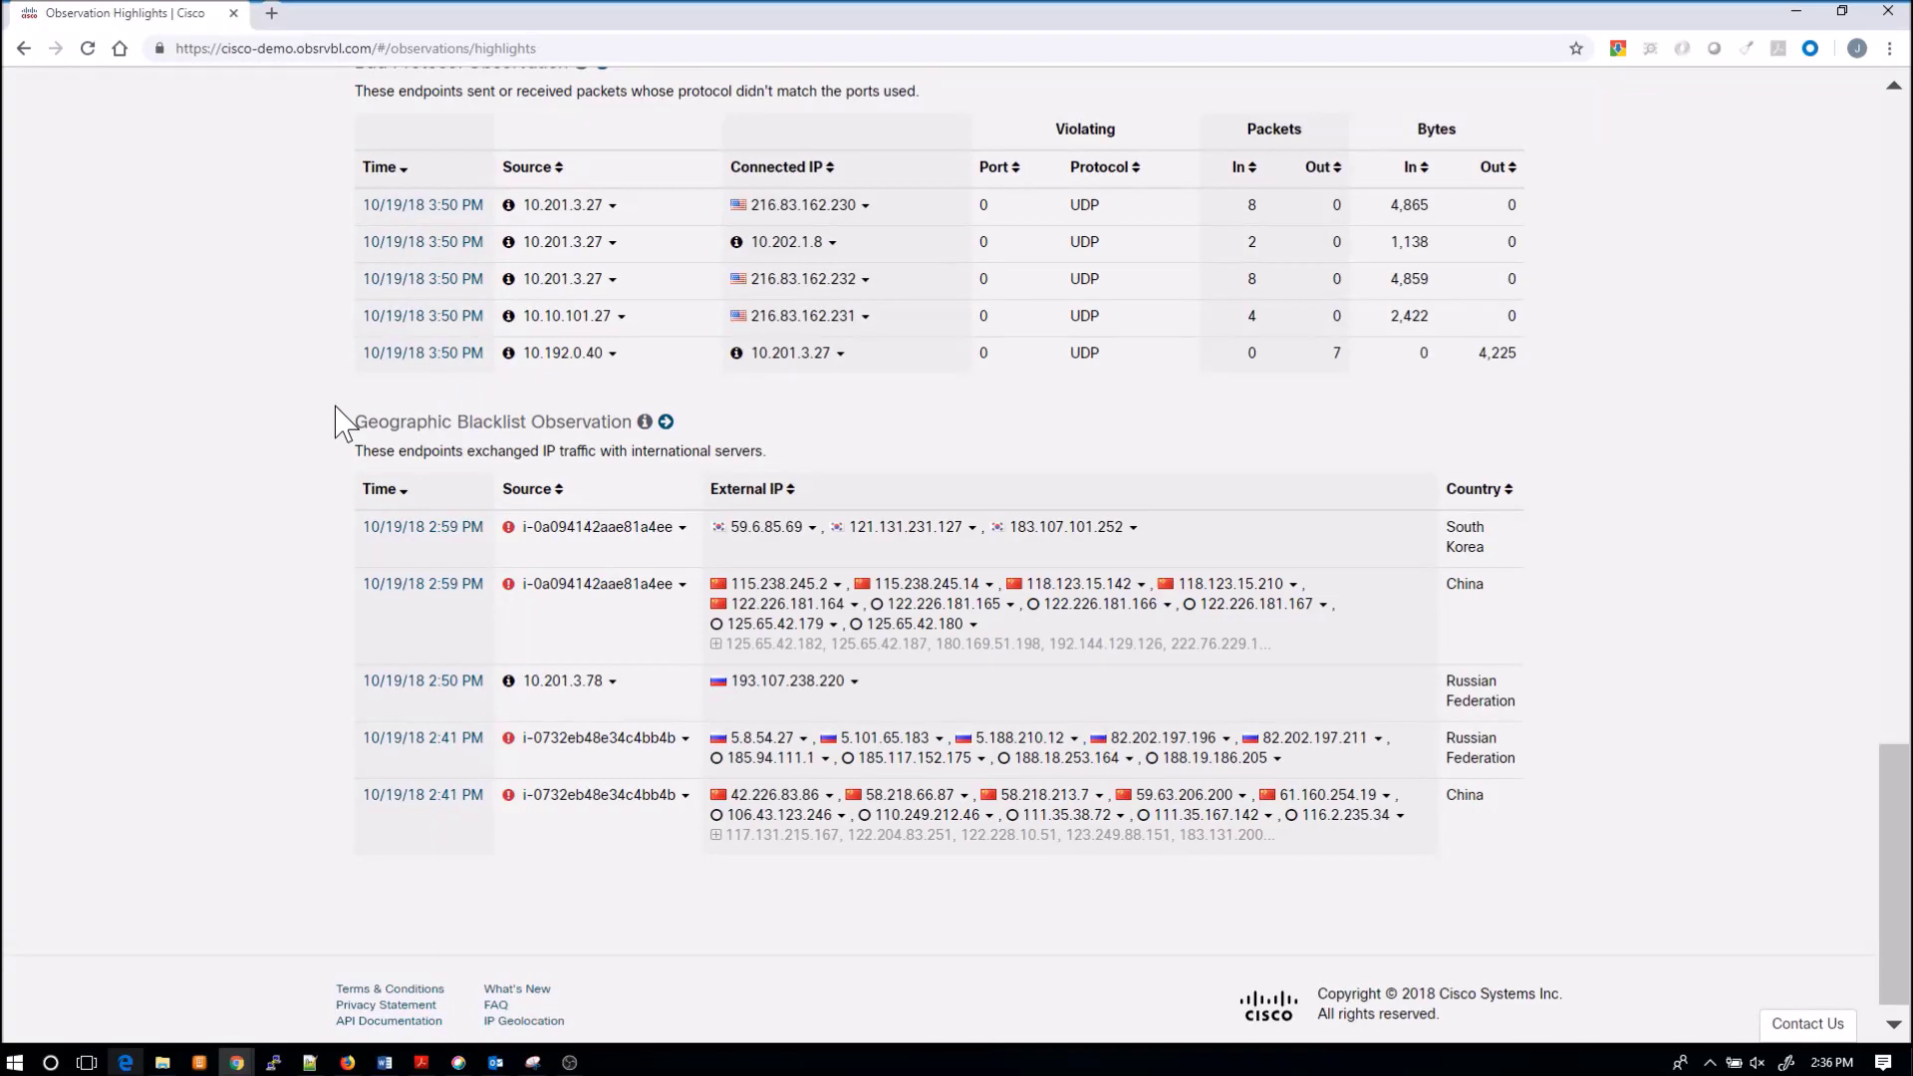
scroll(337, 420, "up", 15)
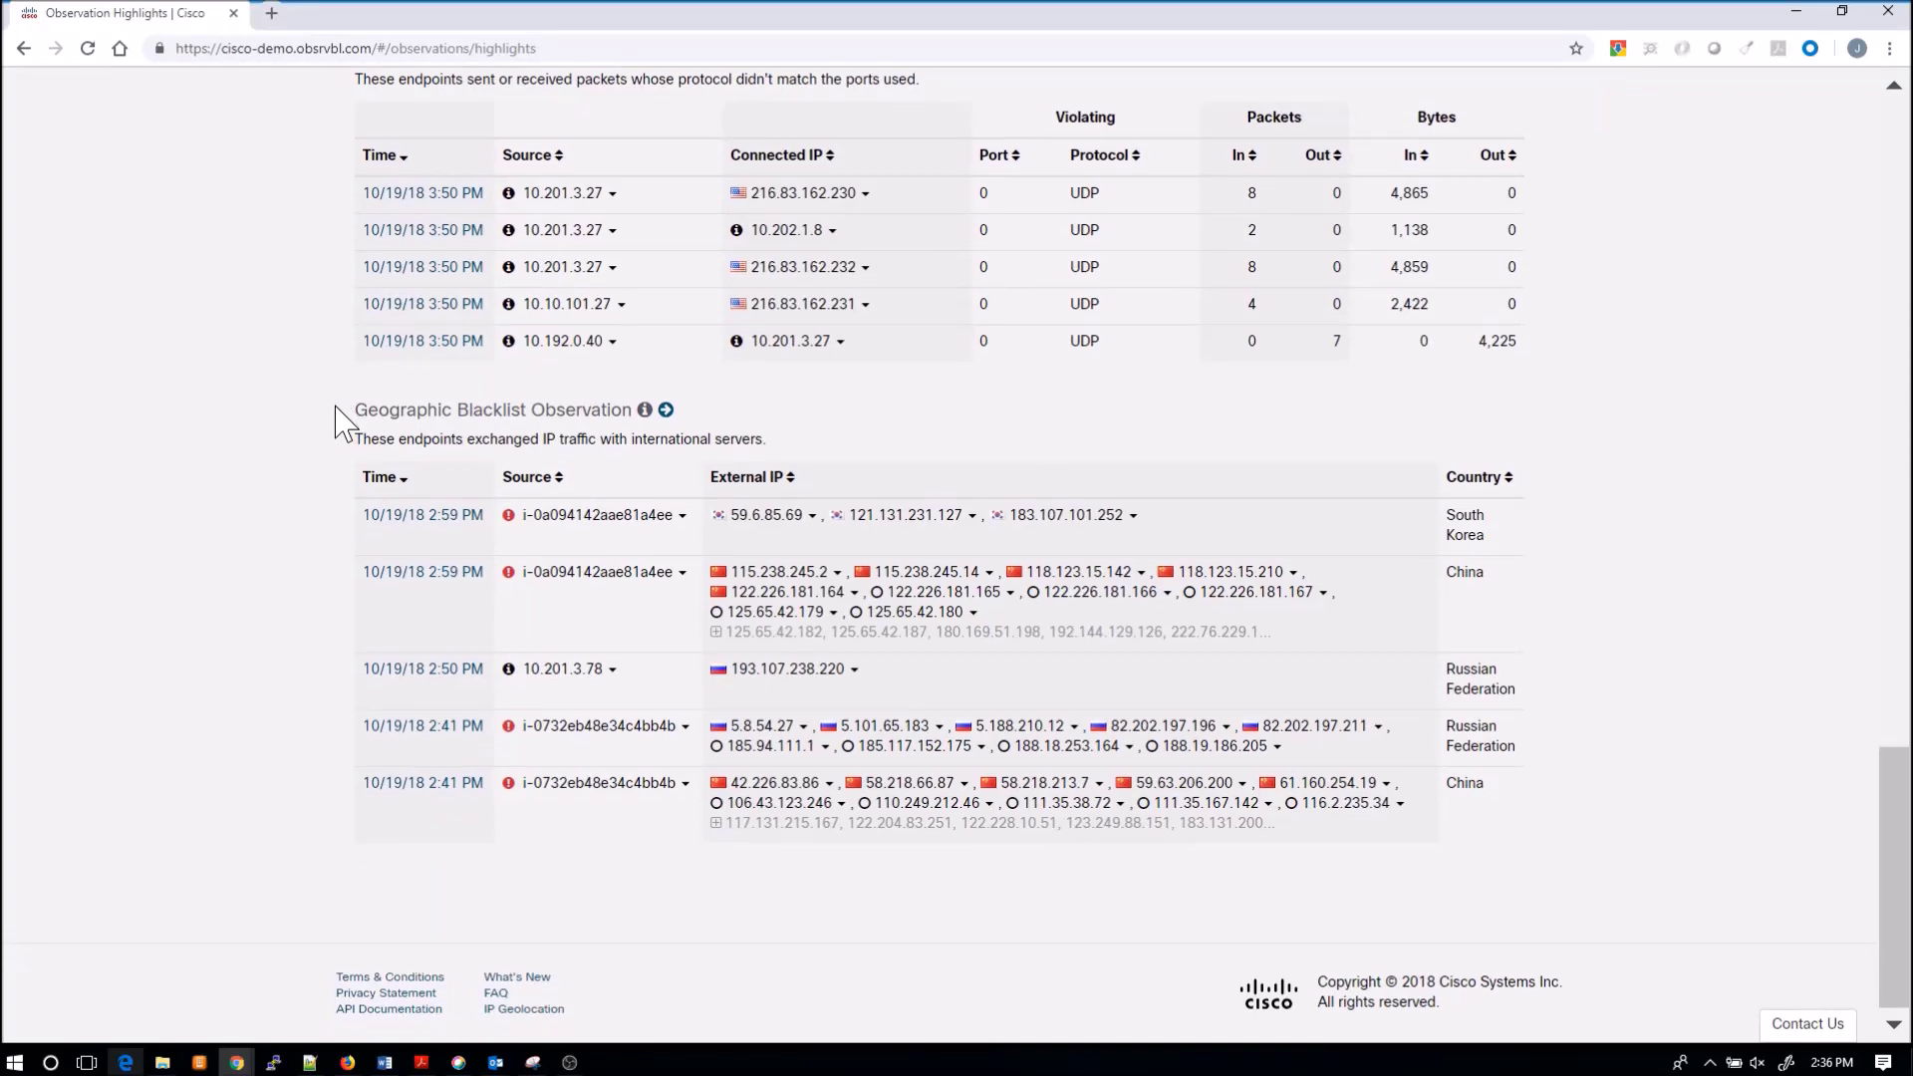
scroll(337, 421, "up", 5)
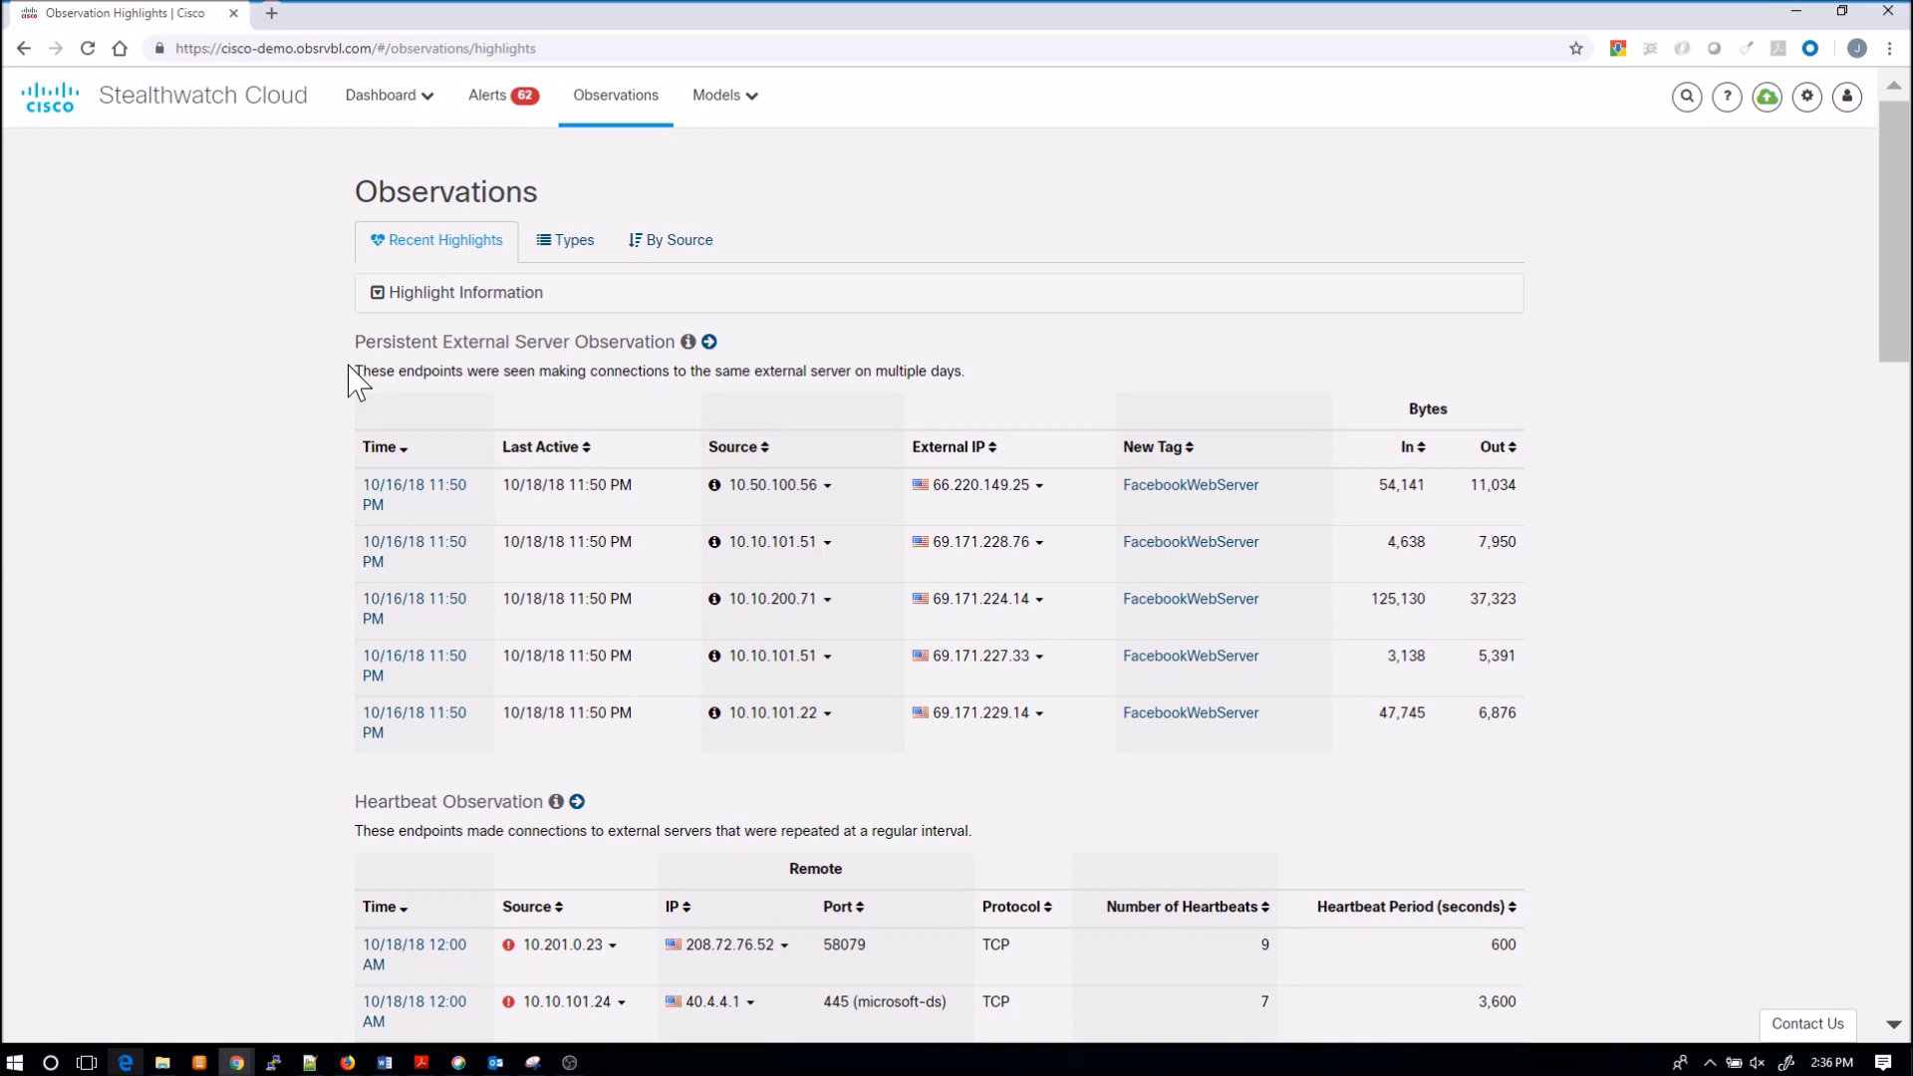
Visit the Roles model view, then open alert 1422, Internal Connection Blacklist hit
left_click(725, 100)
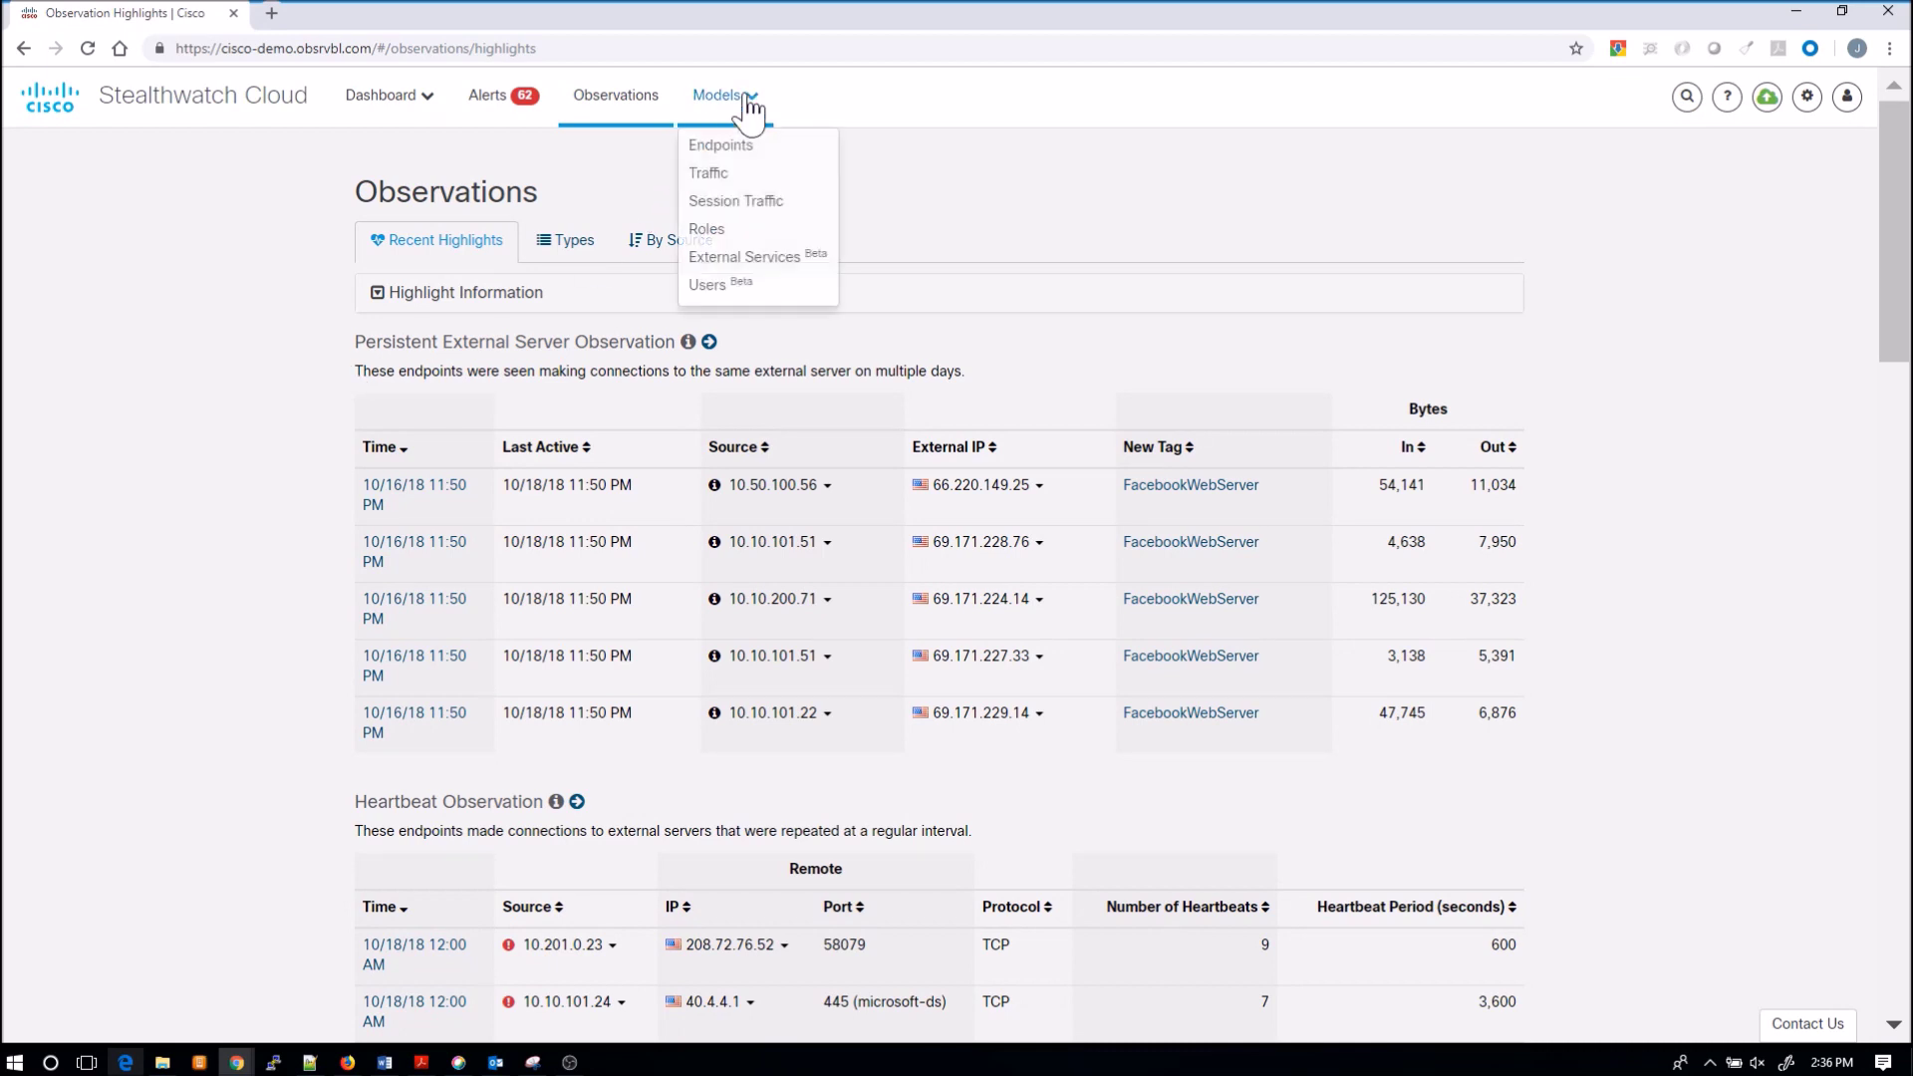
left_click(746, 237)
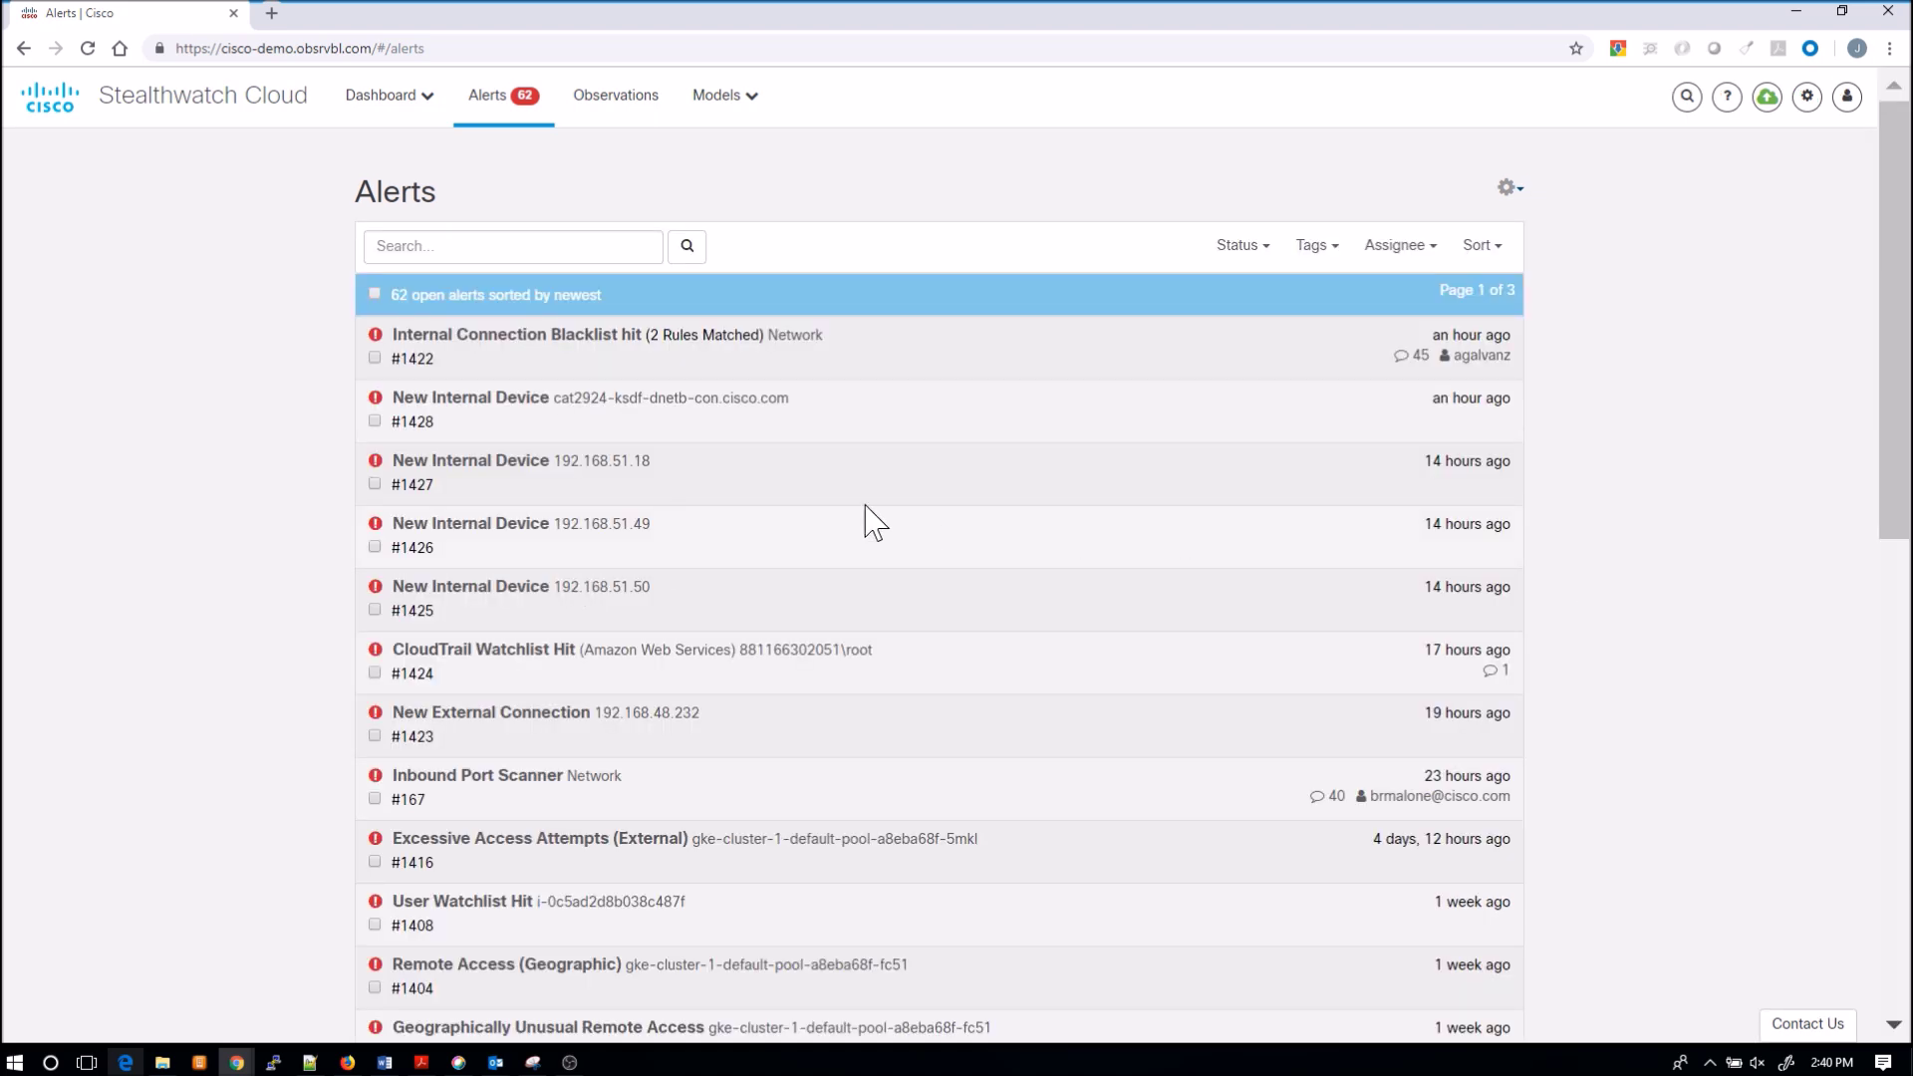
left_click(428, 339)
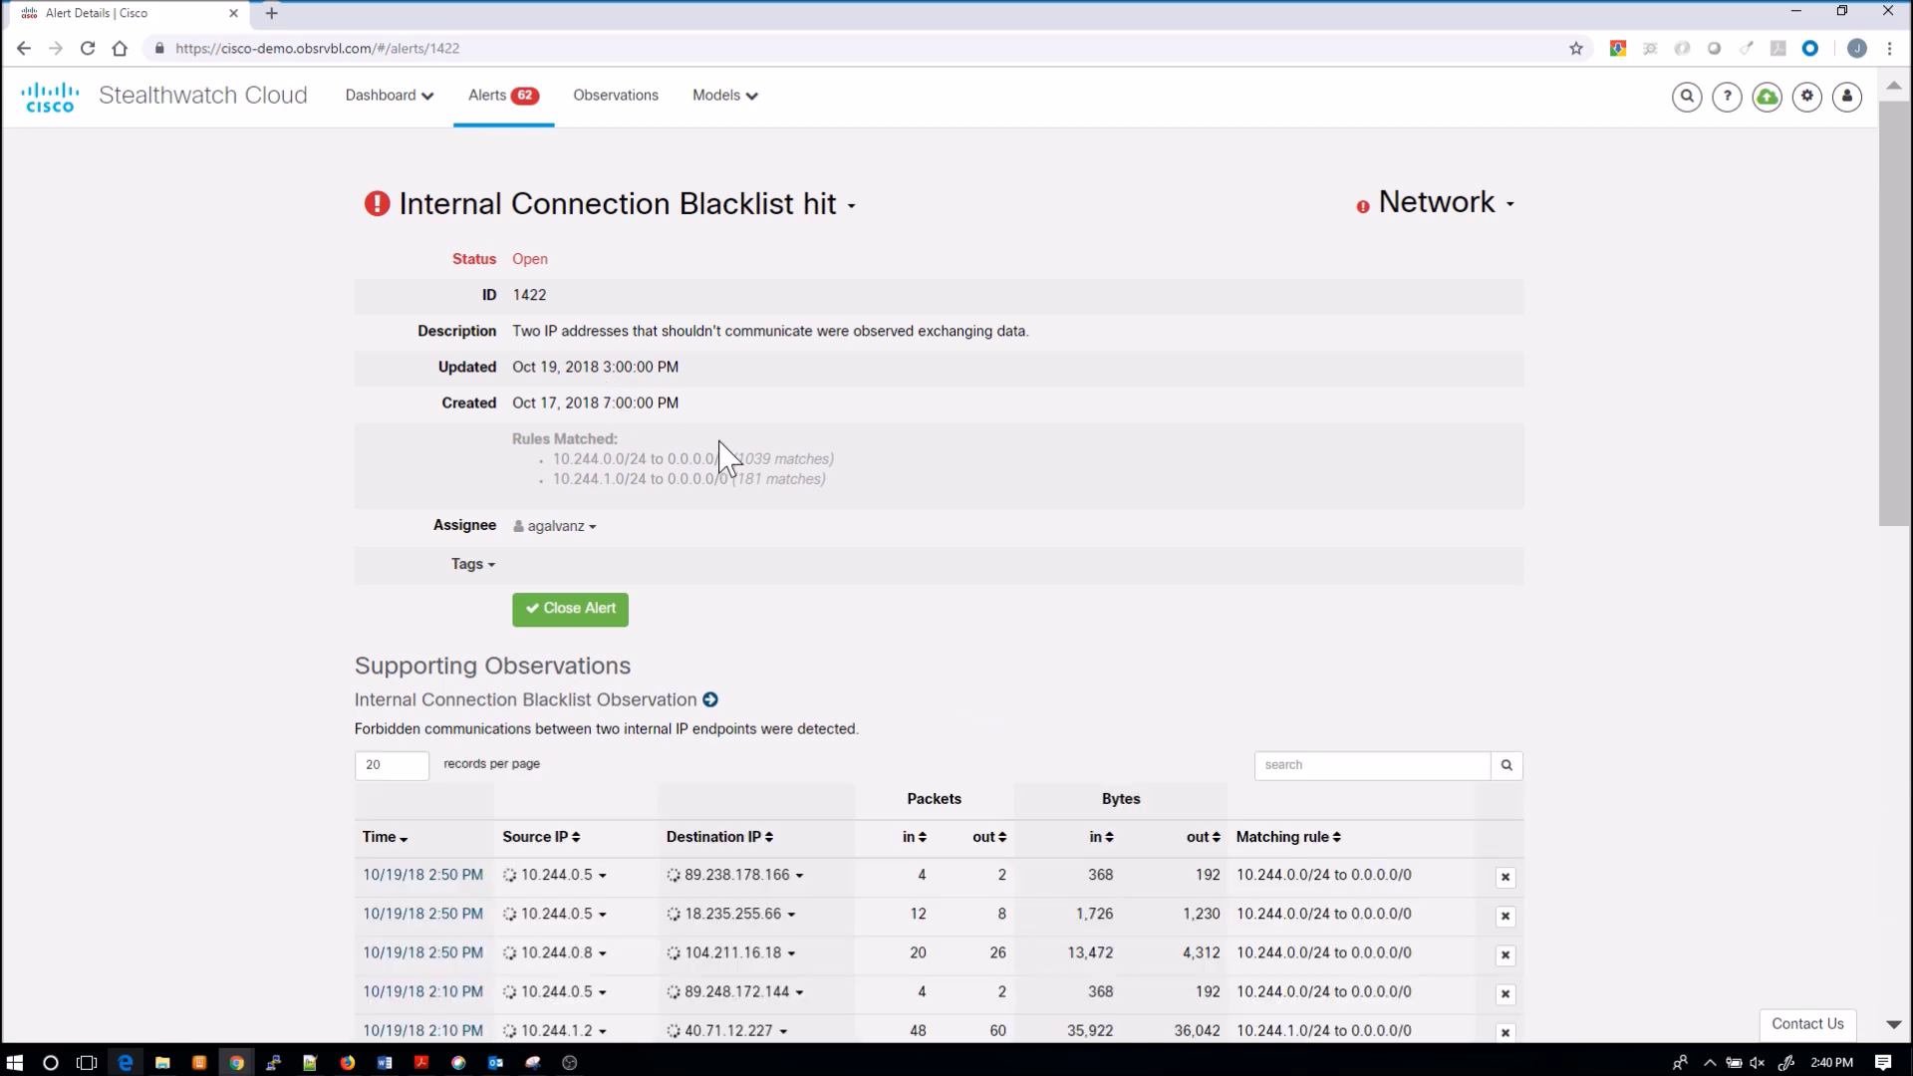
Copy source IP 10.244.0.5 from the Internal Connection Blacklist hit alert
scroll(726, 458, "down", 4)
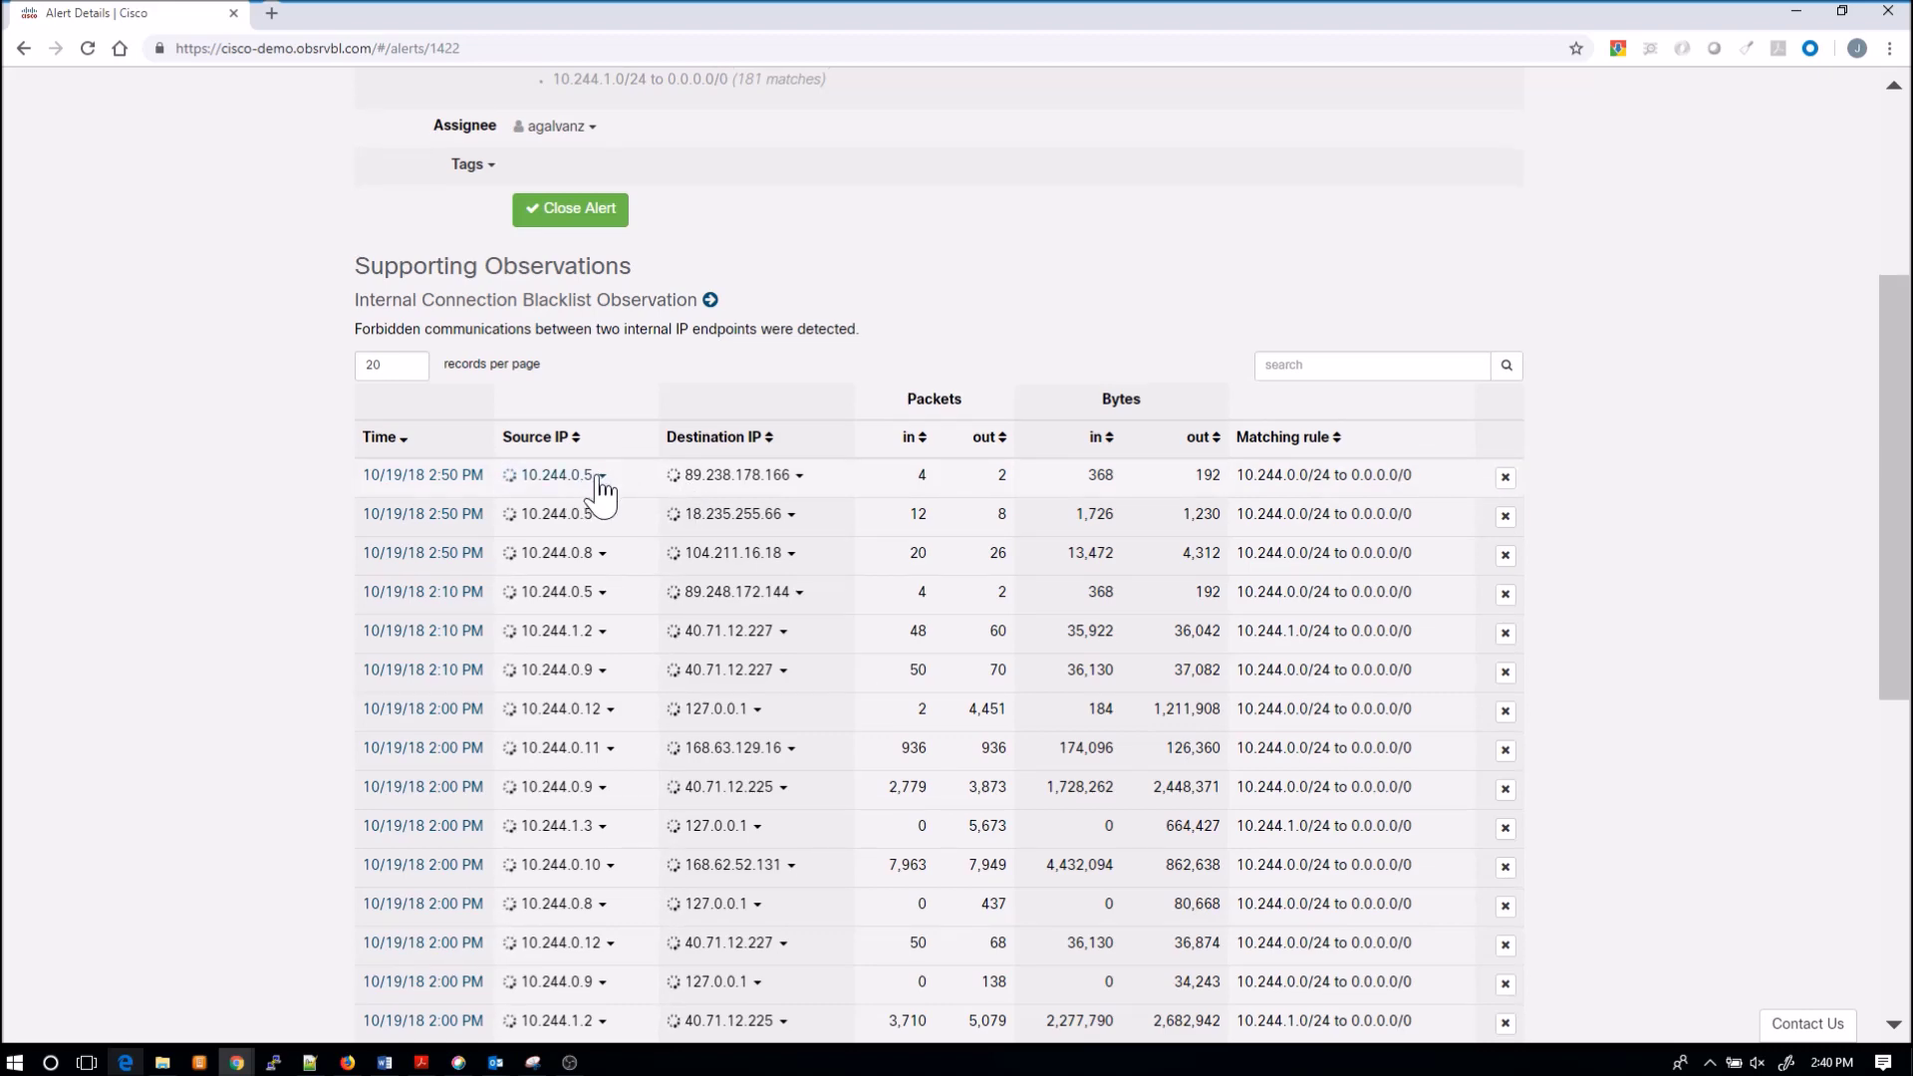
left_click(602, 476)
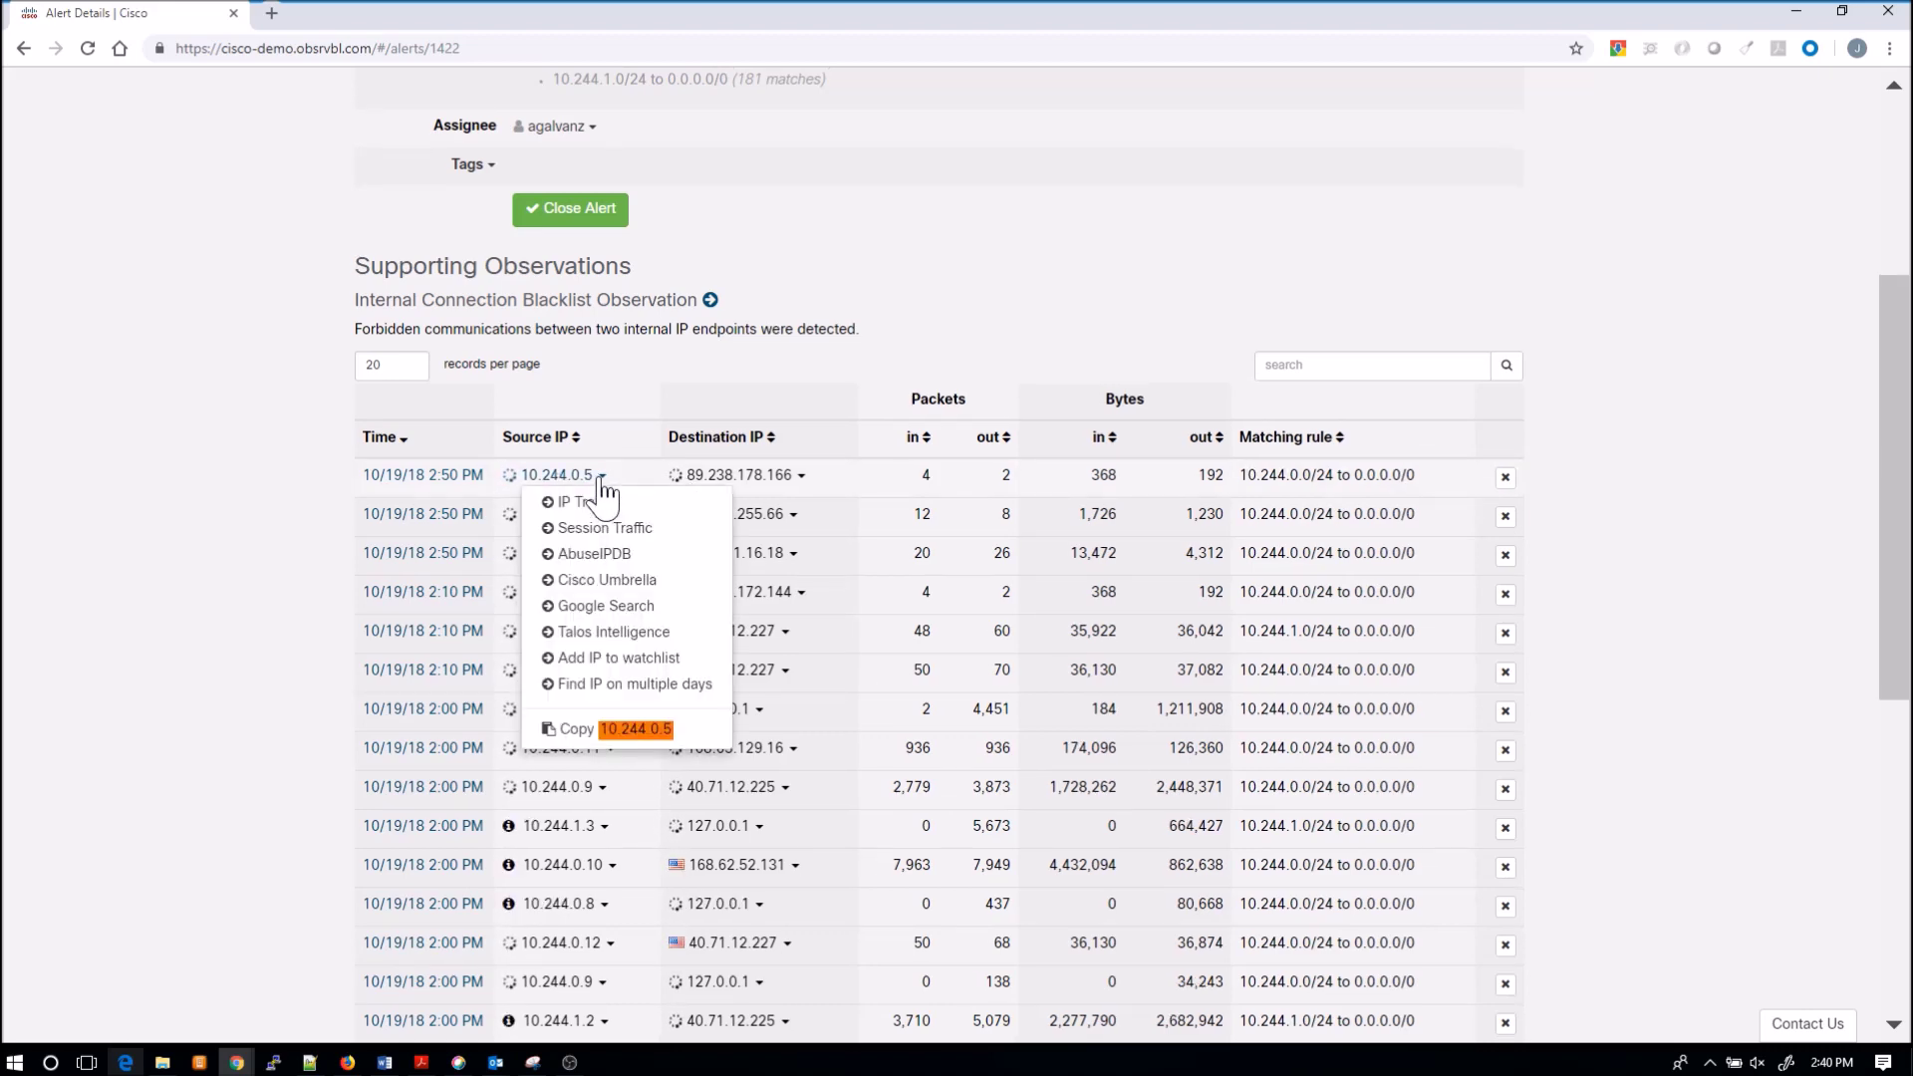
left_click(623, 732)
scroll(1619, 279, "up", 5)
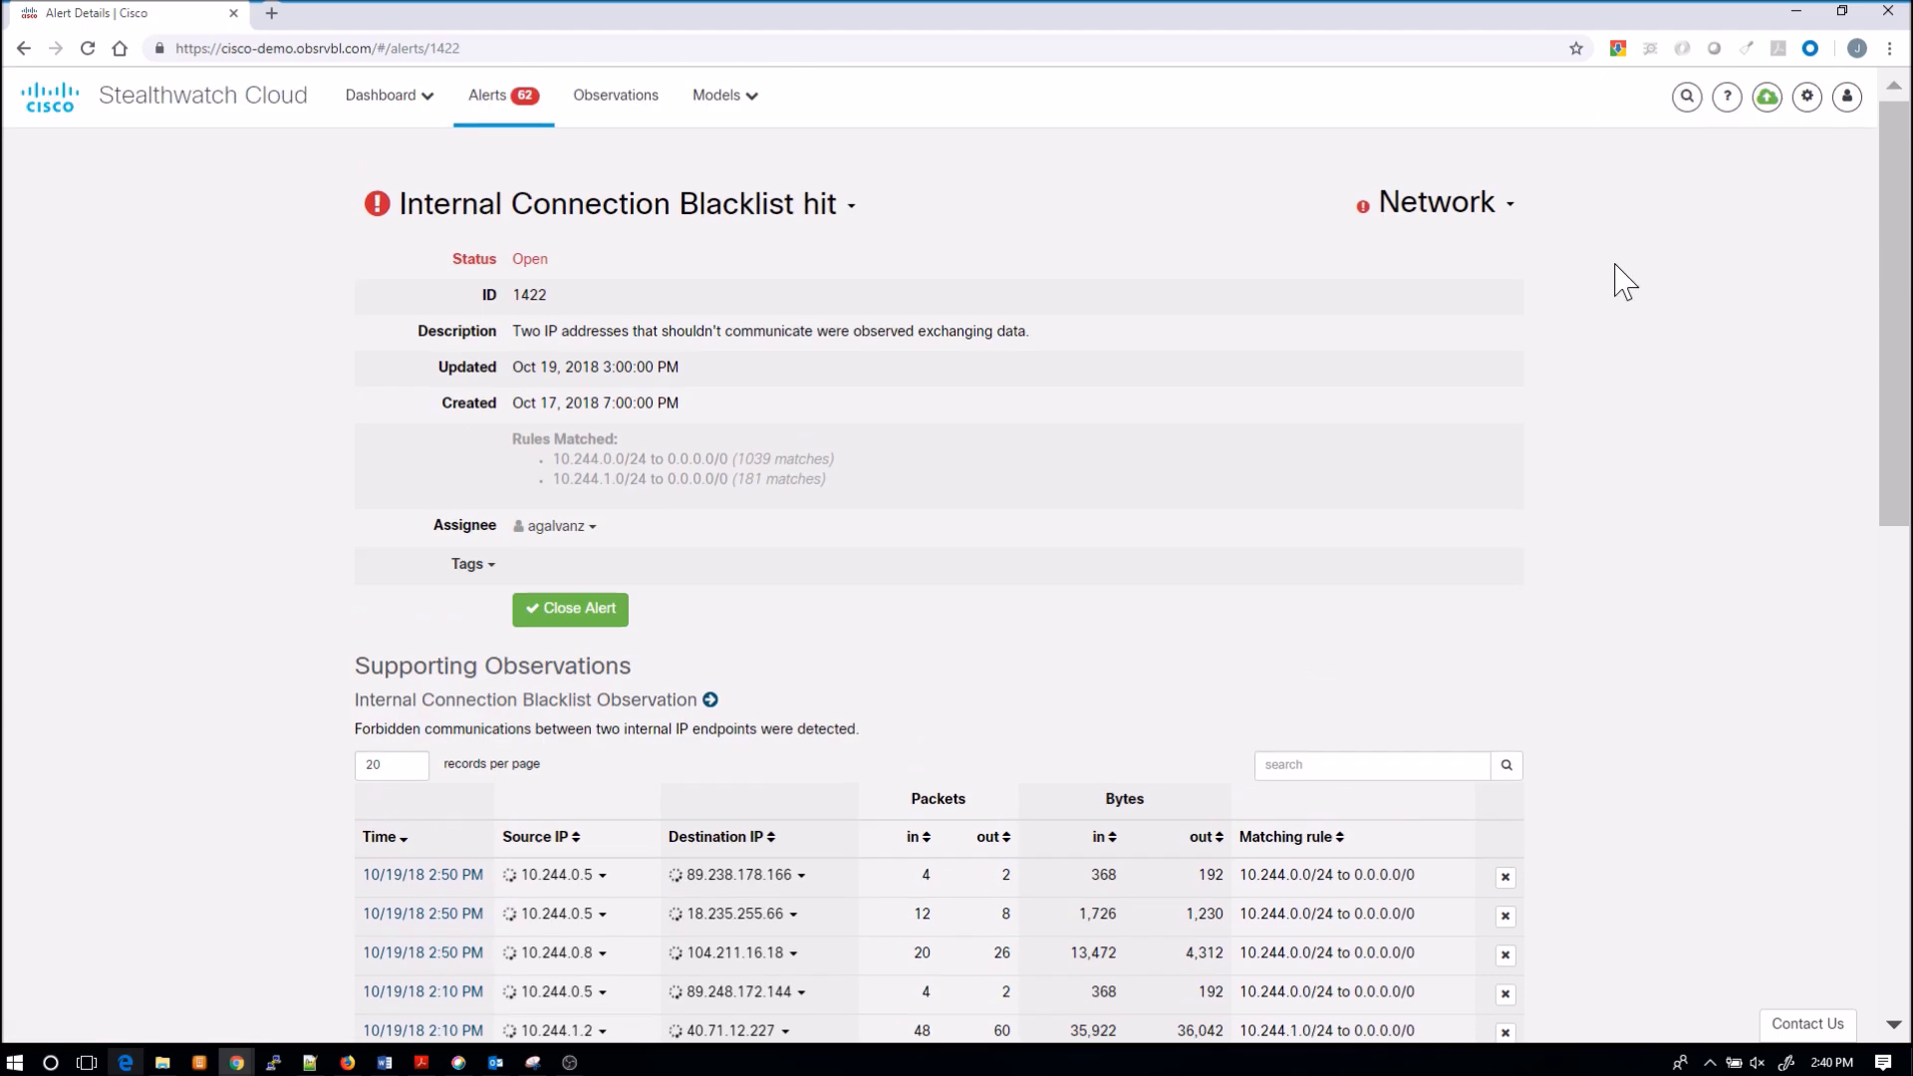
Search the portal for 10.244.0.5 to bring up its IP Traffic page
left_click(1683, 101)
left_click(1470, 149)
type("10.192.104.50")
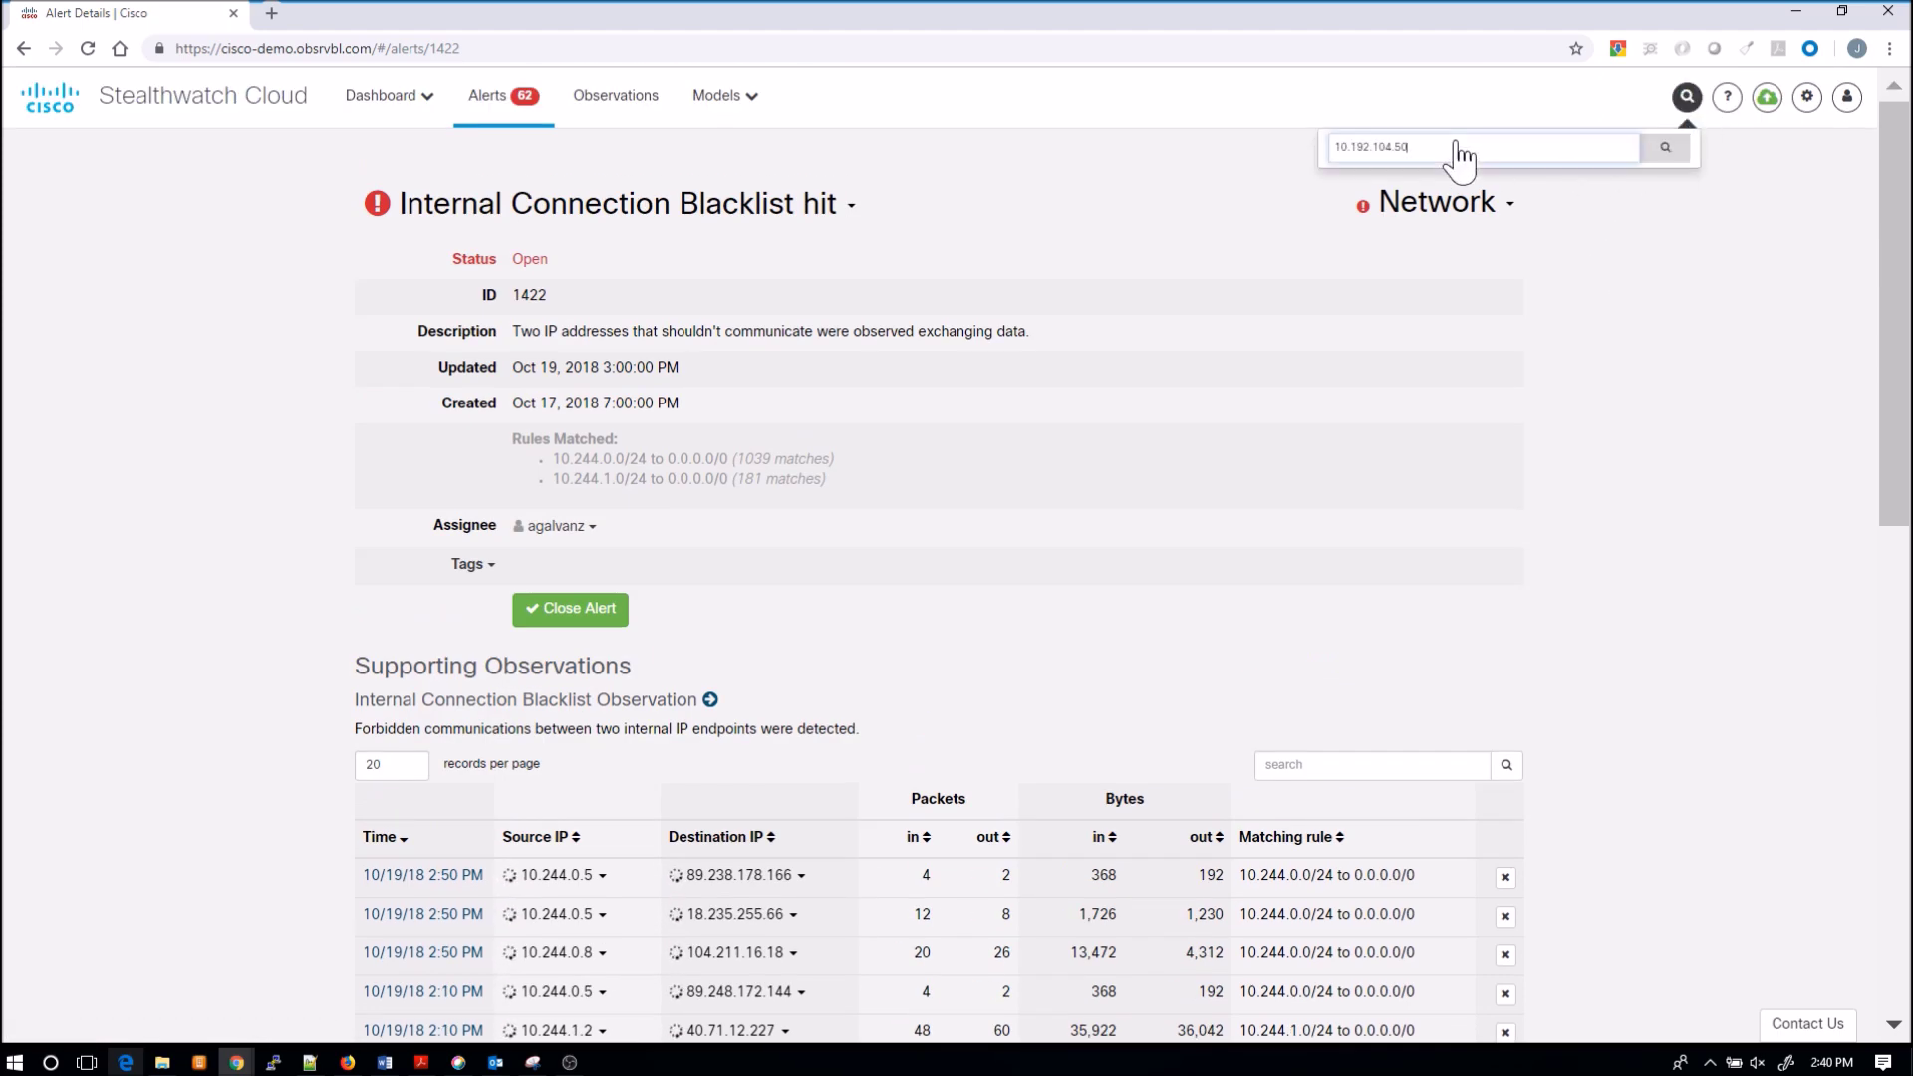
left_click_drag(1473, 162, 1337, 162)
key("ctrl+x")
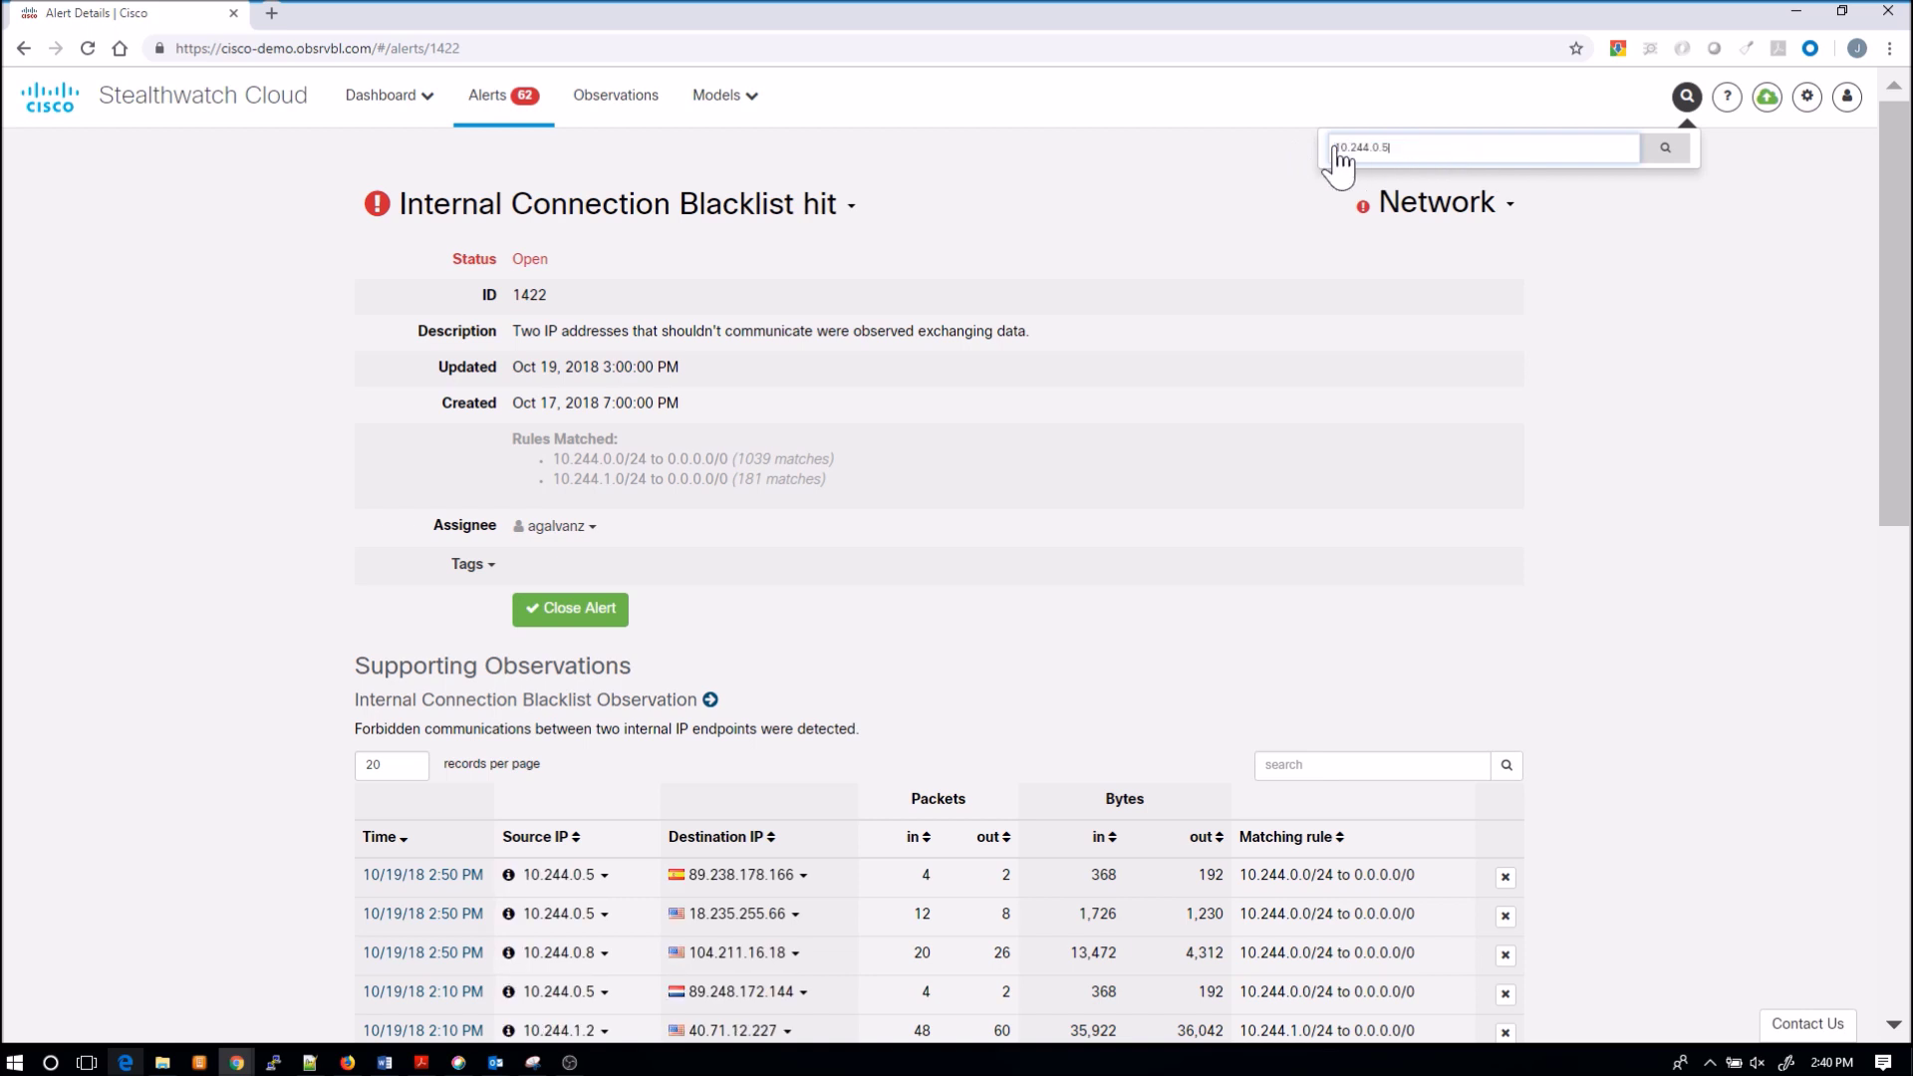
left_click(1662, 149)
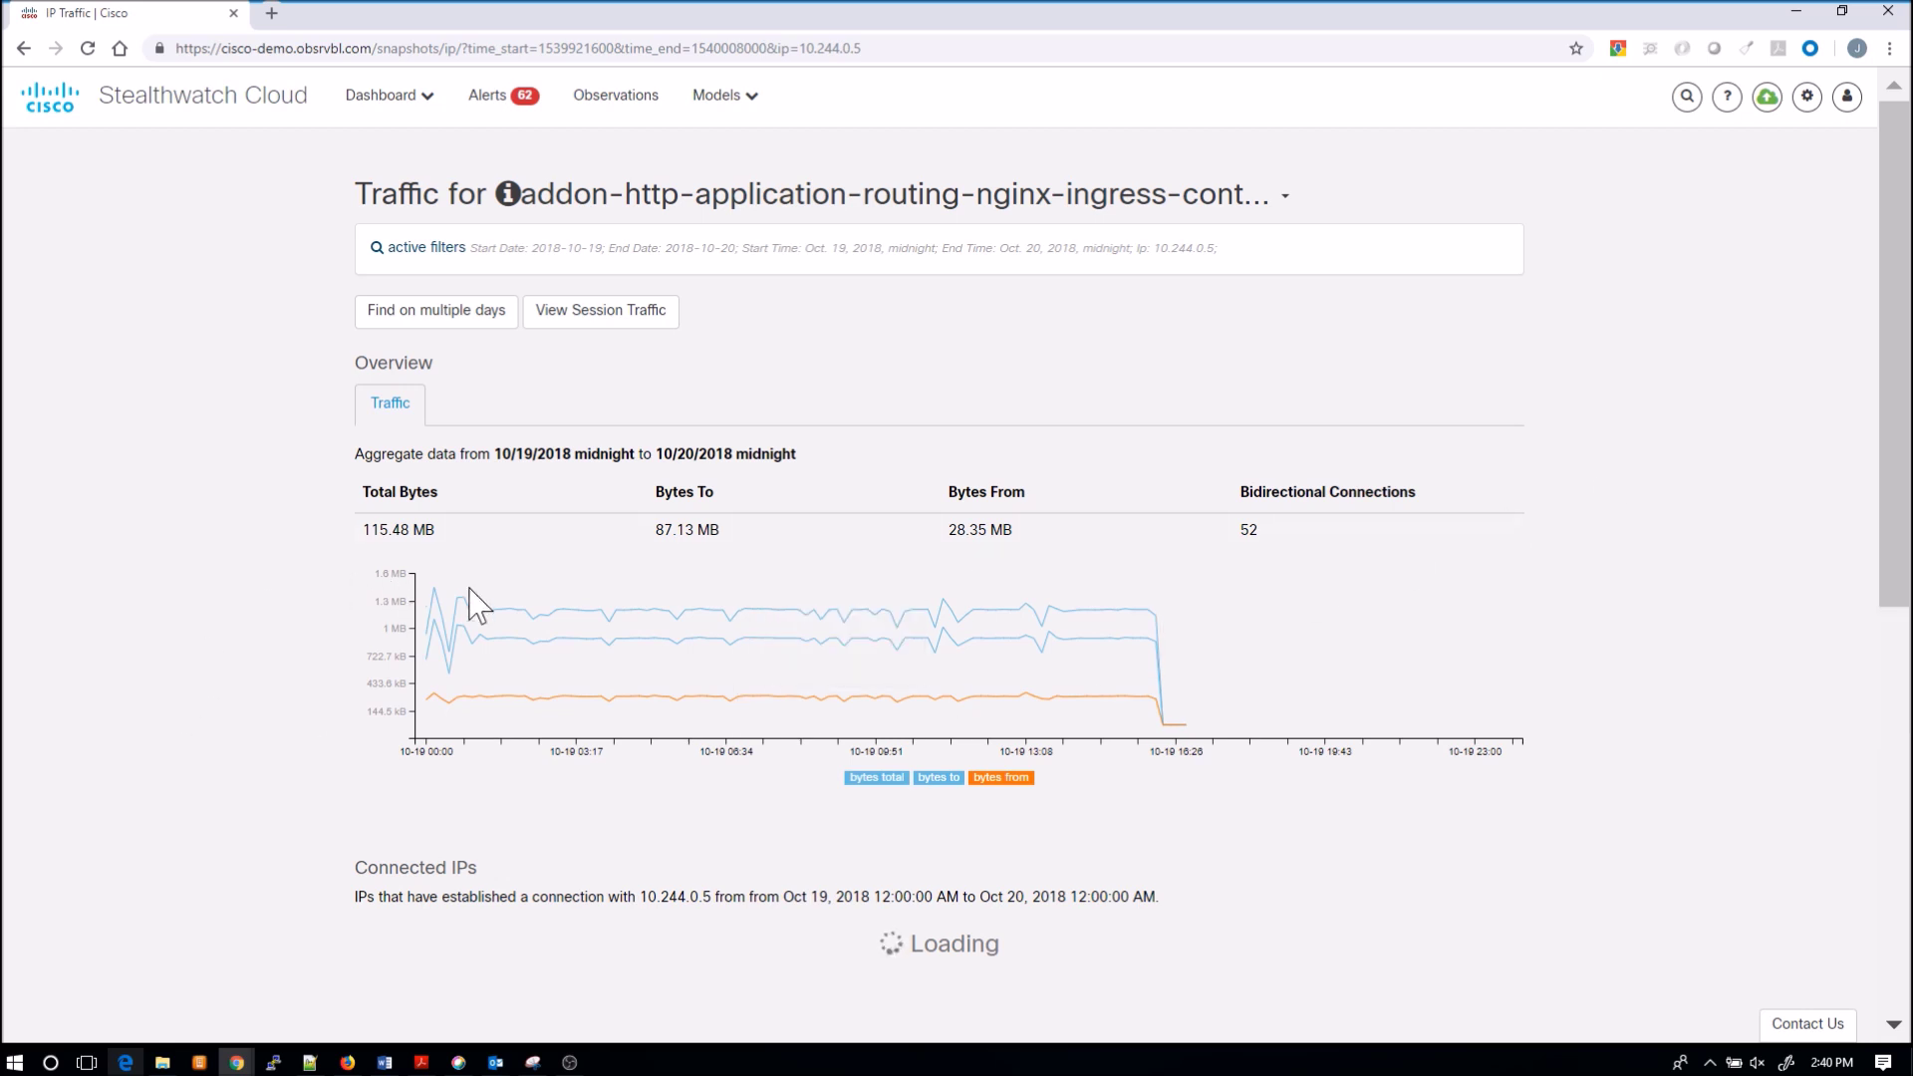
Review 10.244.0.5's Connected IPs, Connected Ports and Top Ports, then show its pivot options
mouse_move(511, 595)
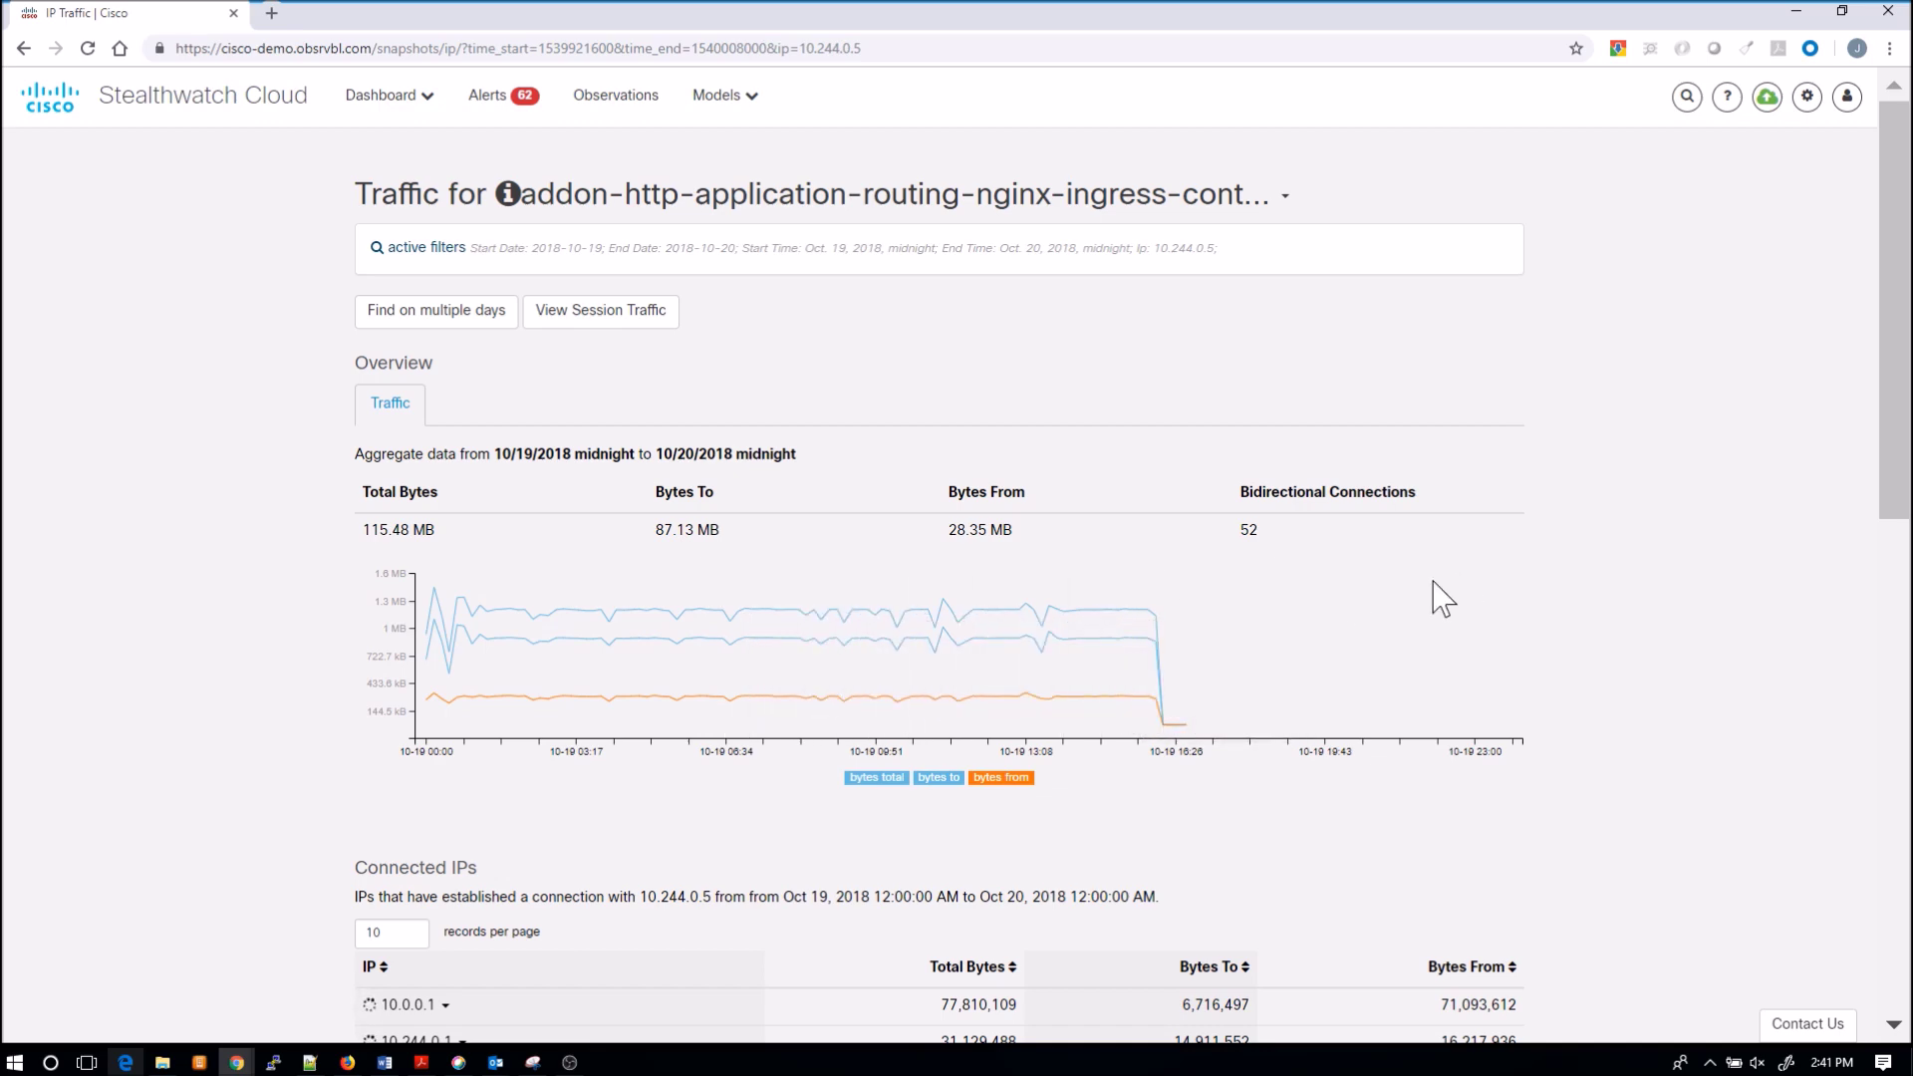
scroll(1612, 554, "down", 5)
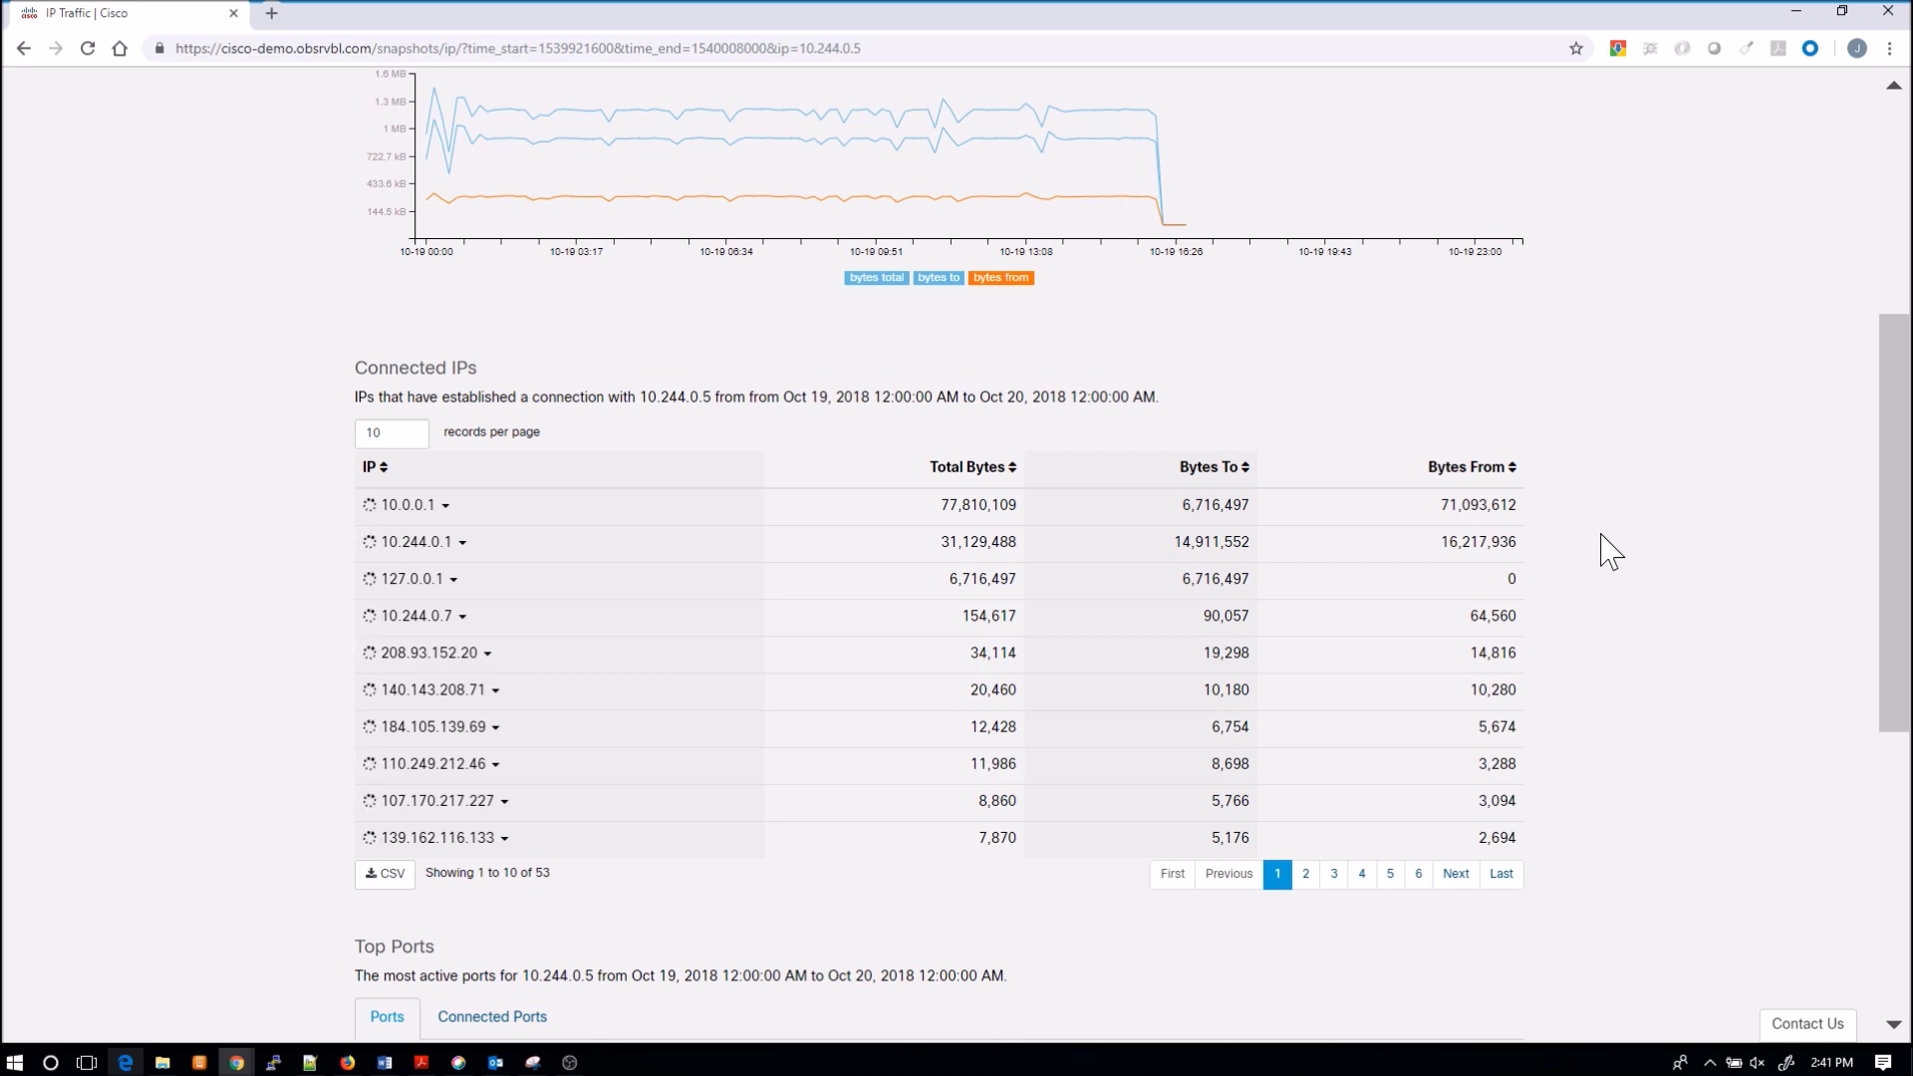
scroll(1611, 553, "down", 6)
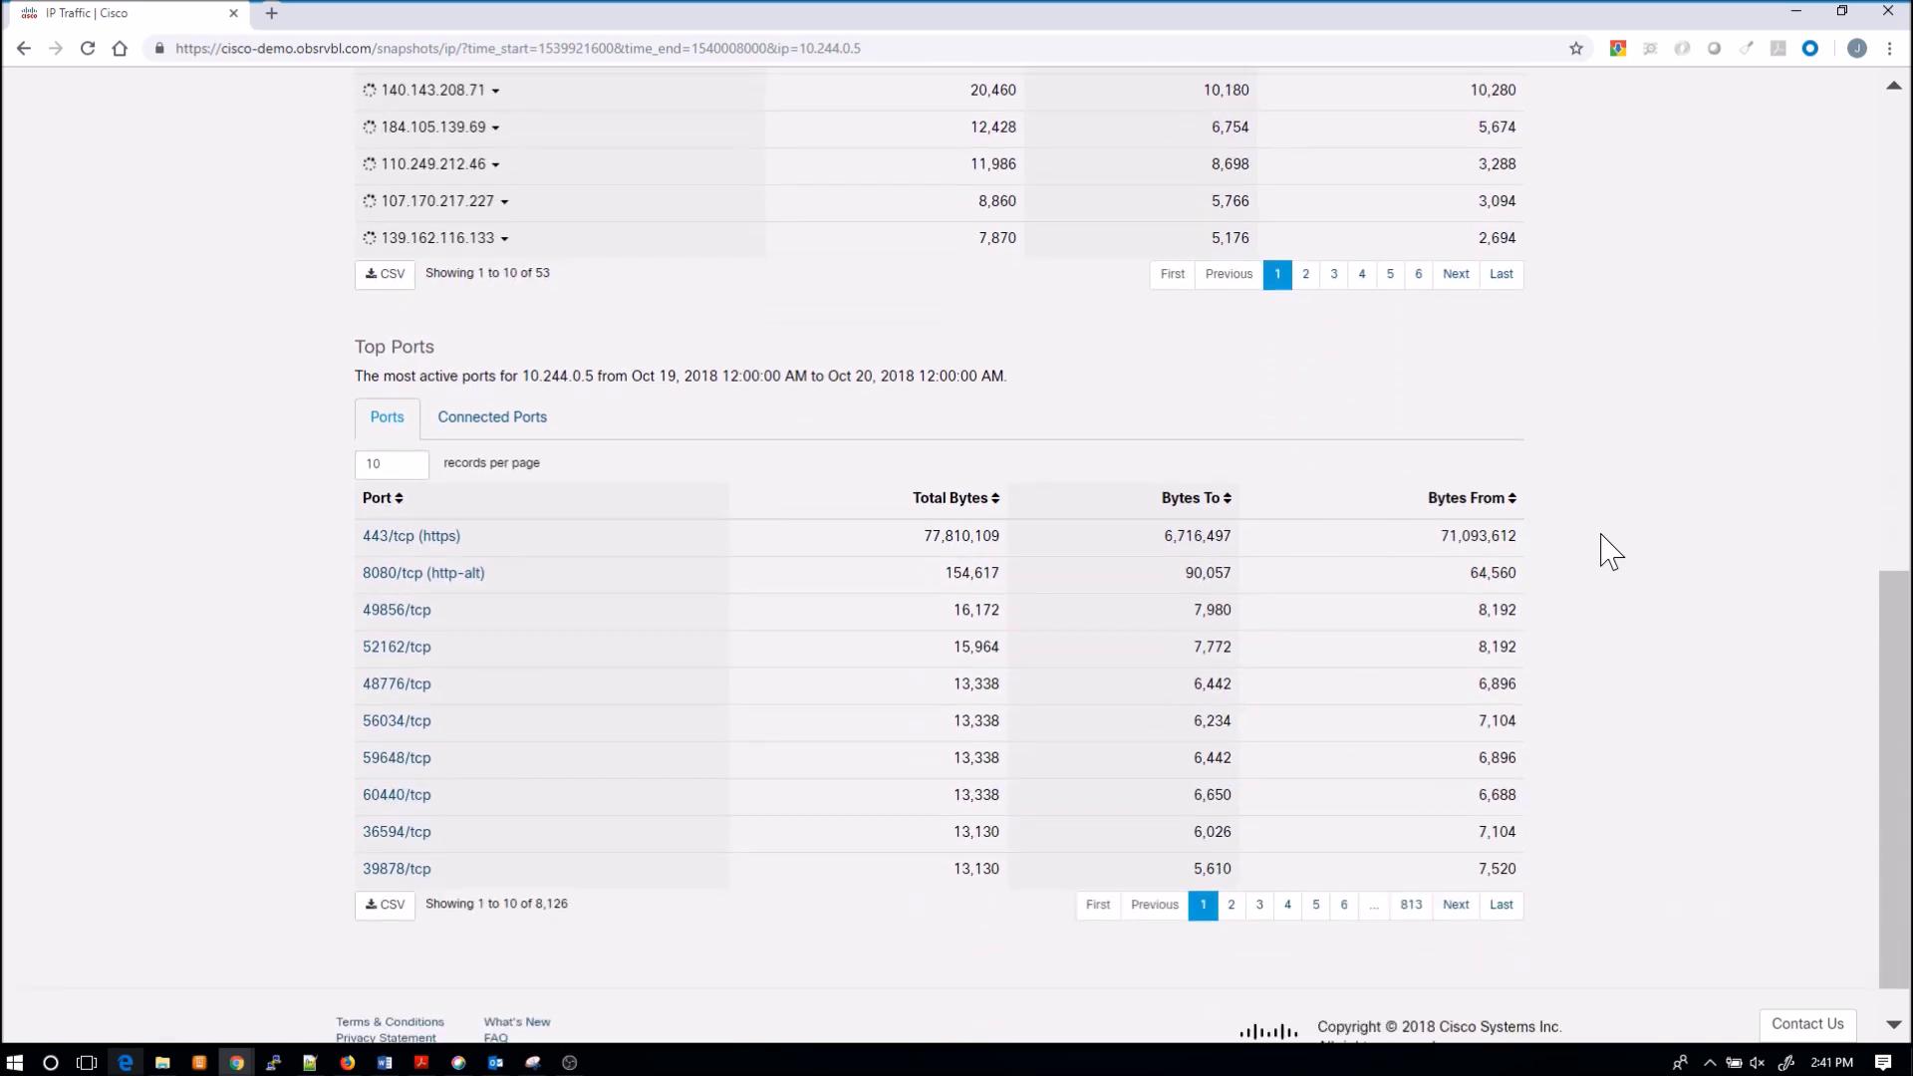
left_click(497, 418)
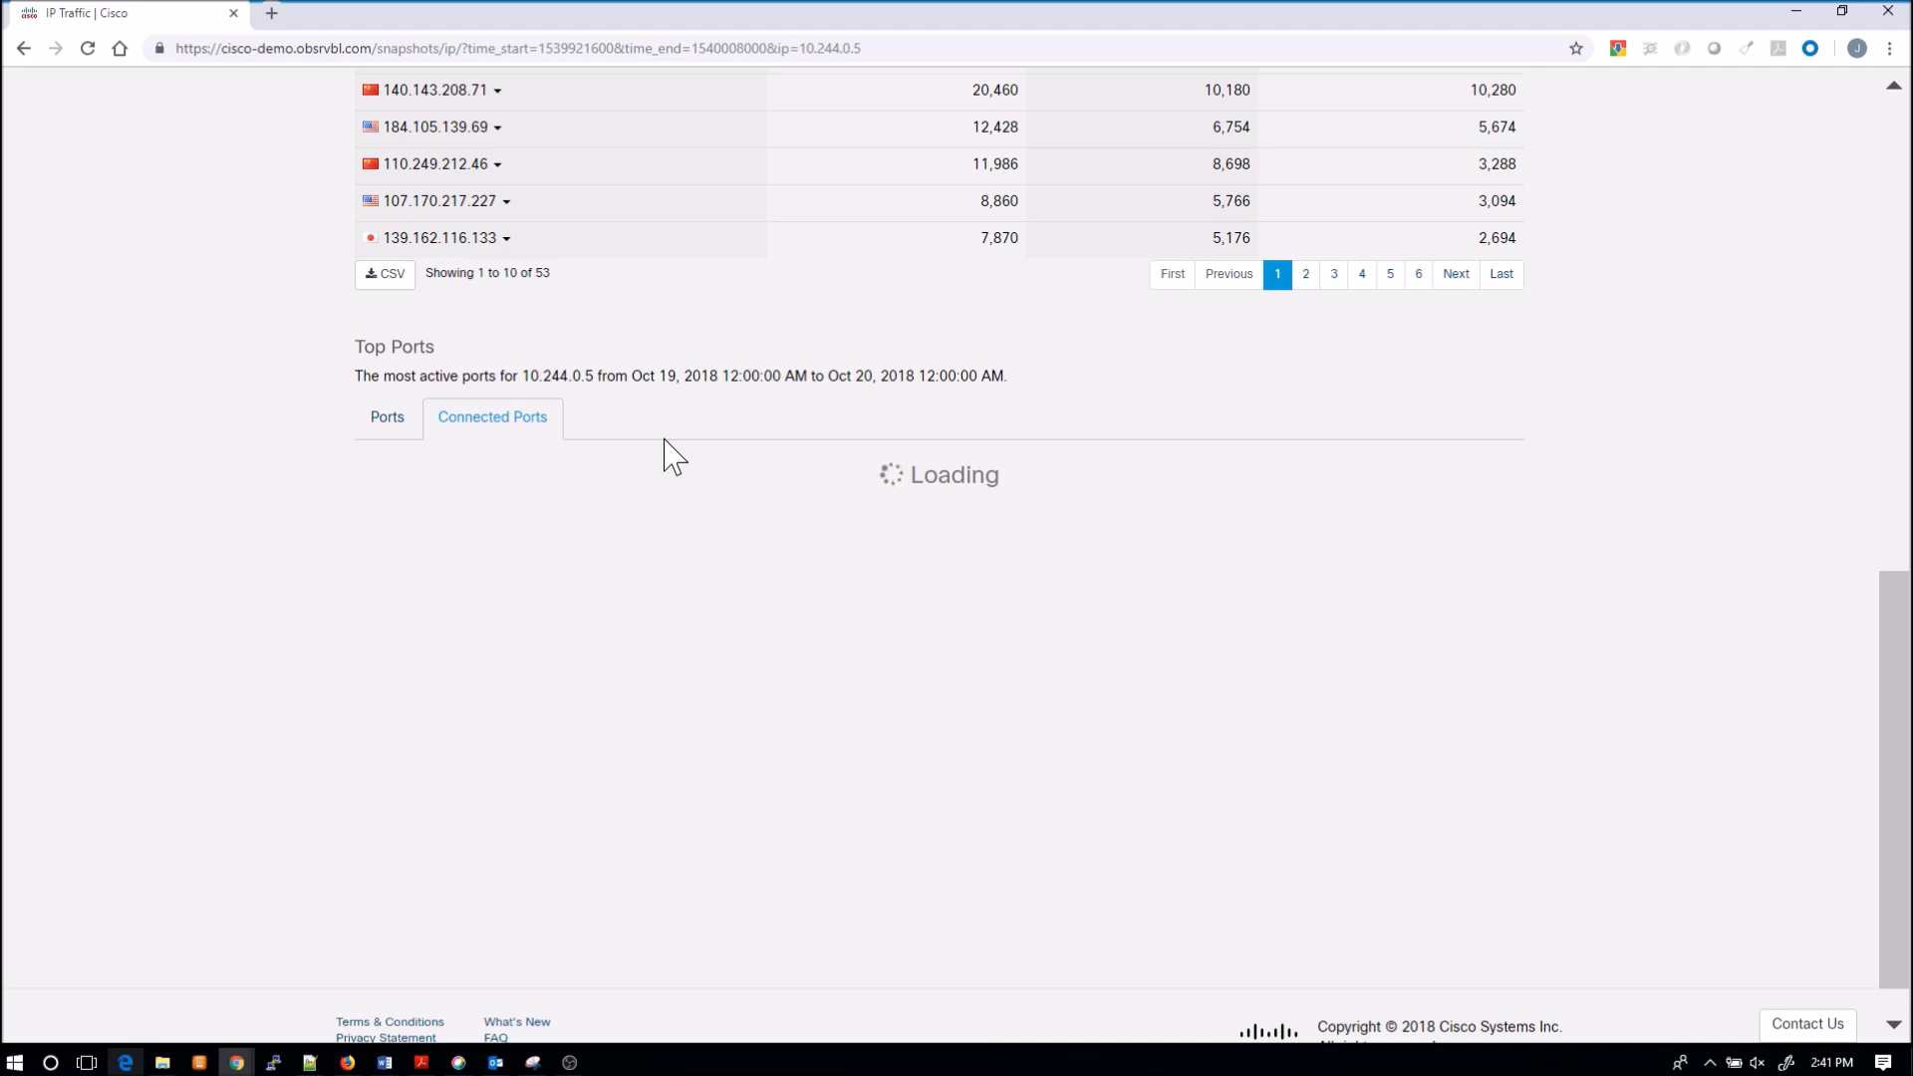
scroll(666, 456, "down", 1)
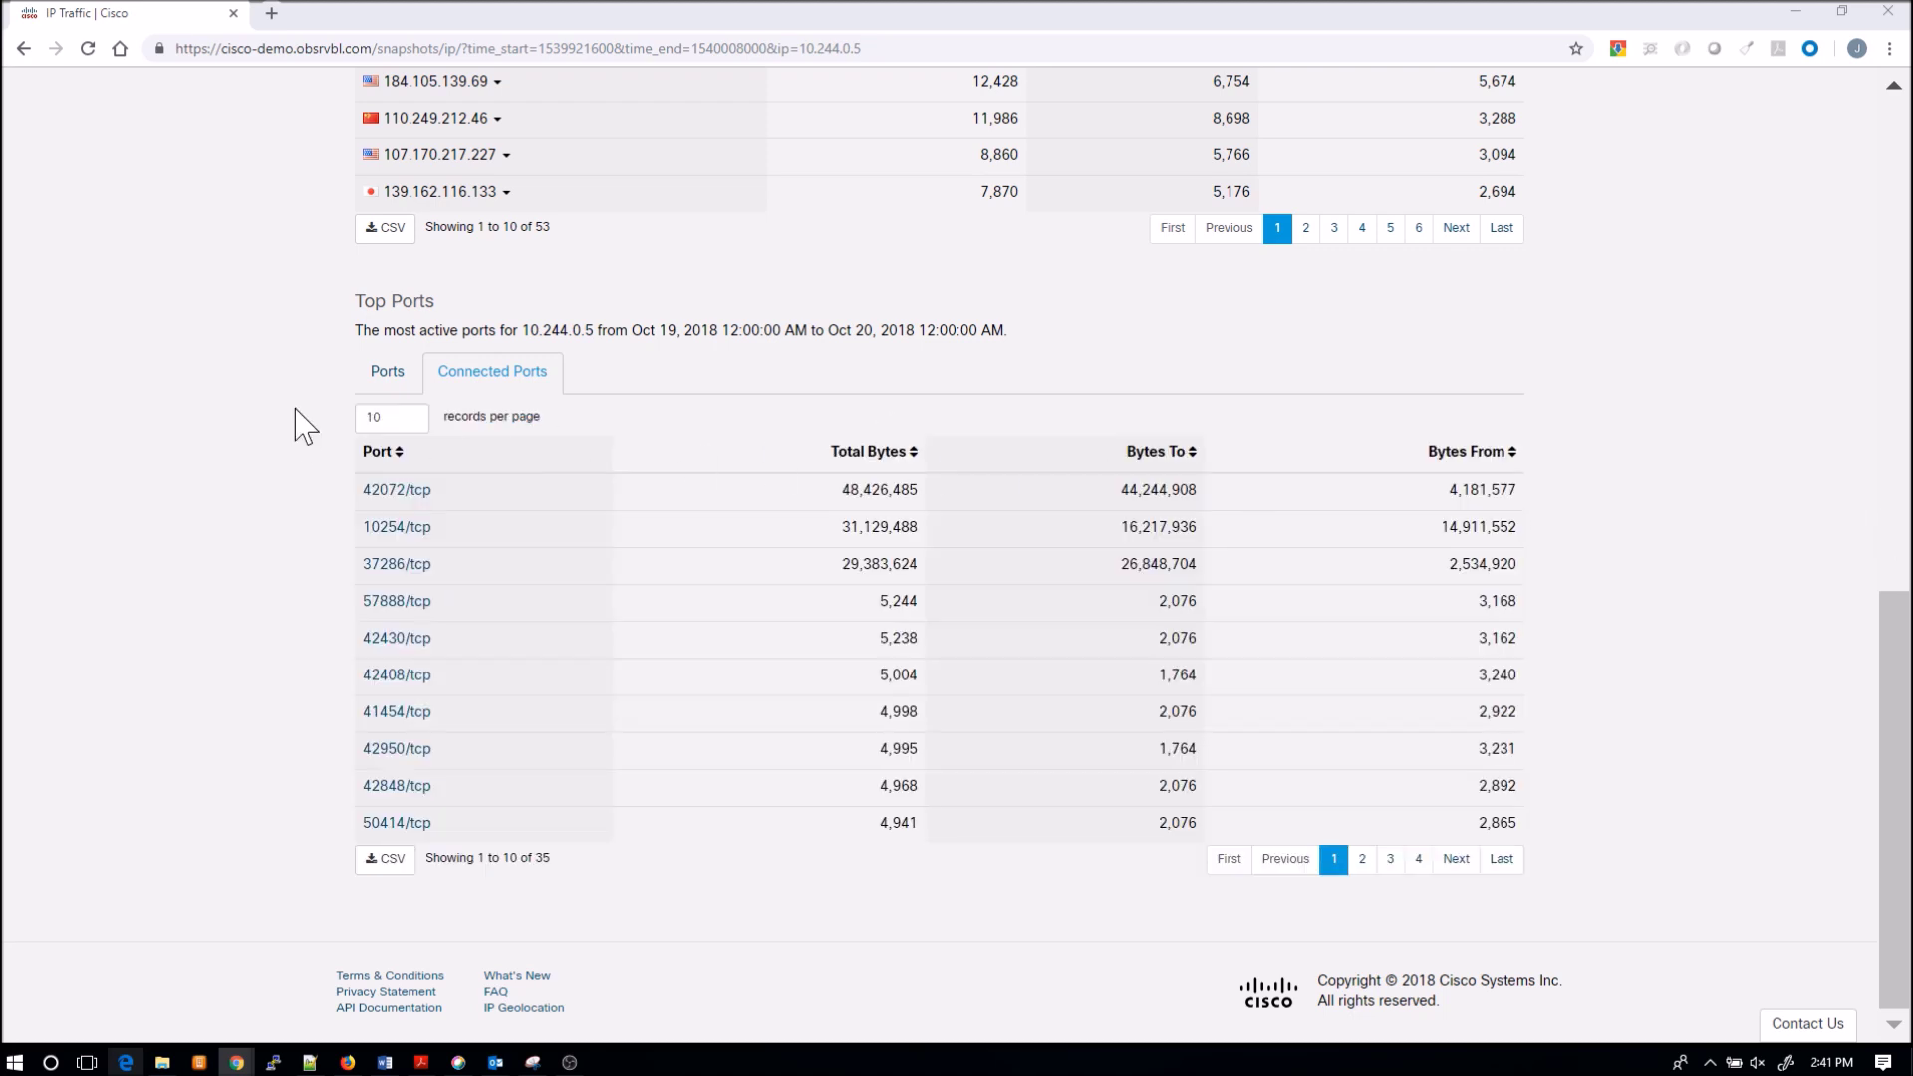
left_click(385, 372)
scroll(1396, 448, "up", 9)
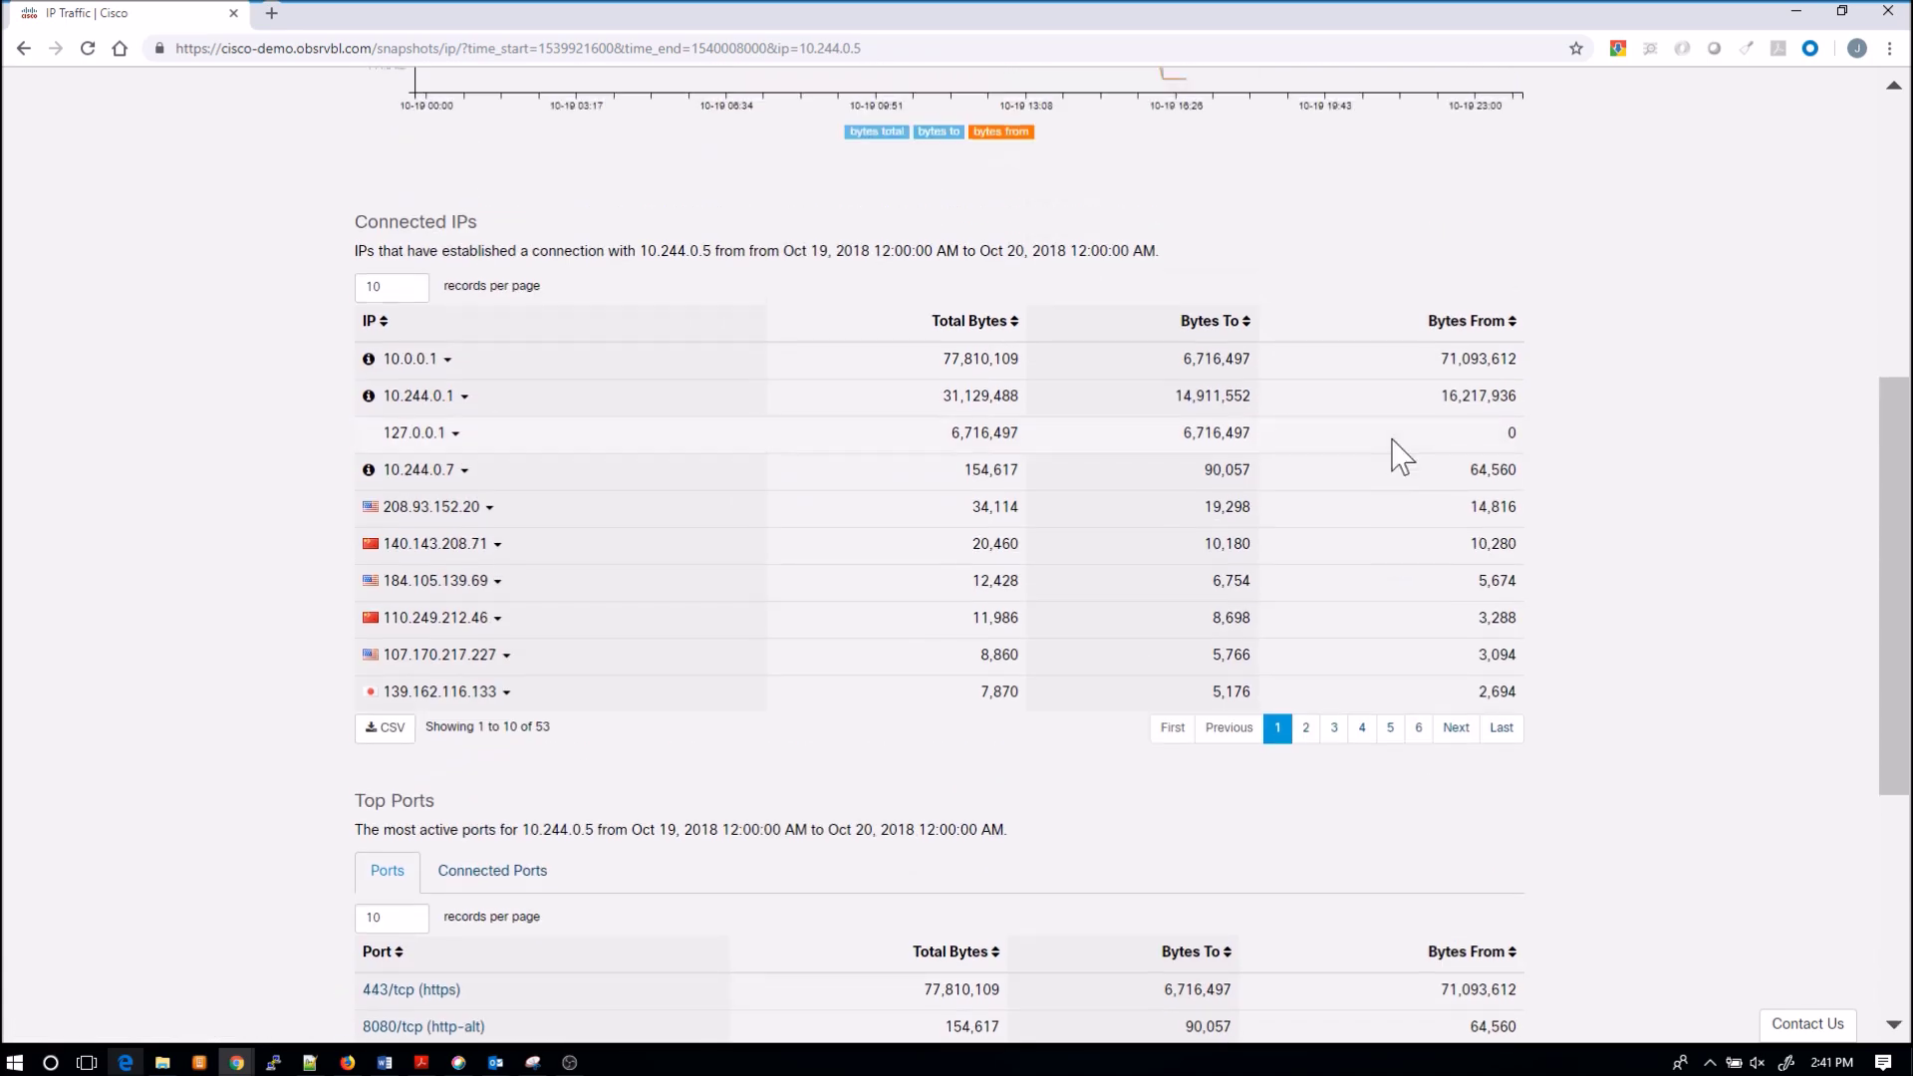
scroll(1450, 459, "up", 1)
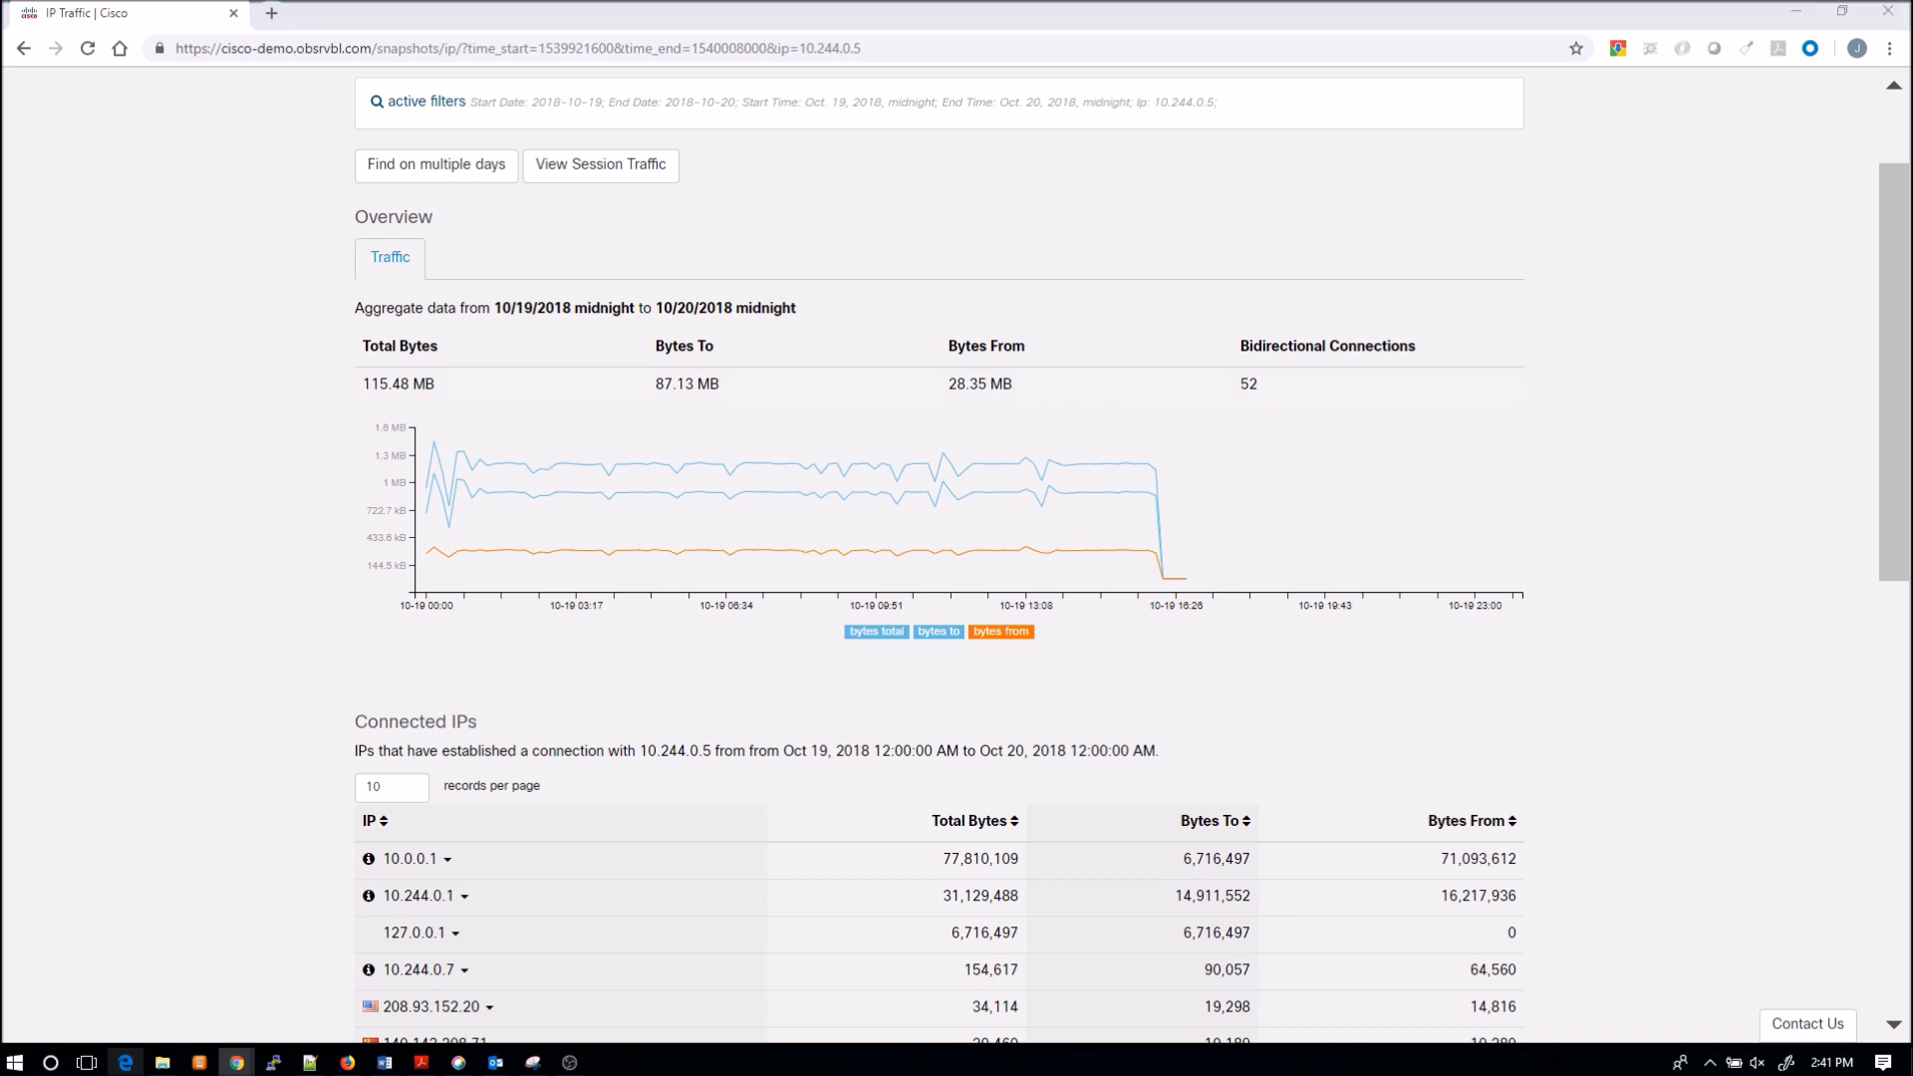
scroll(781, 332, "up", 2)
left_click(1285, 197)
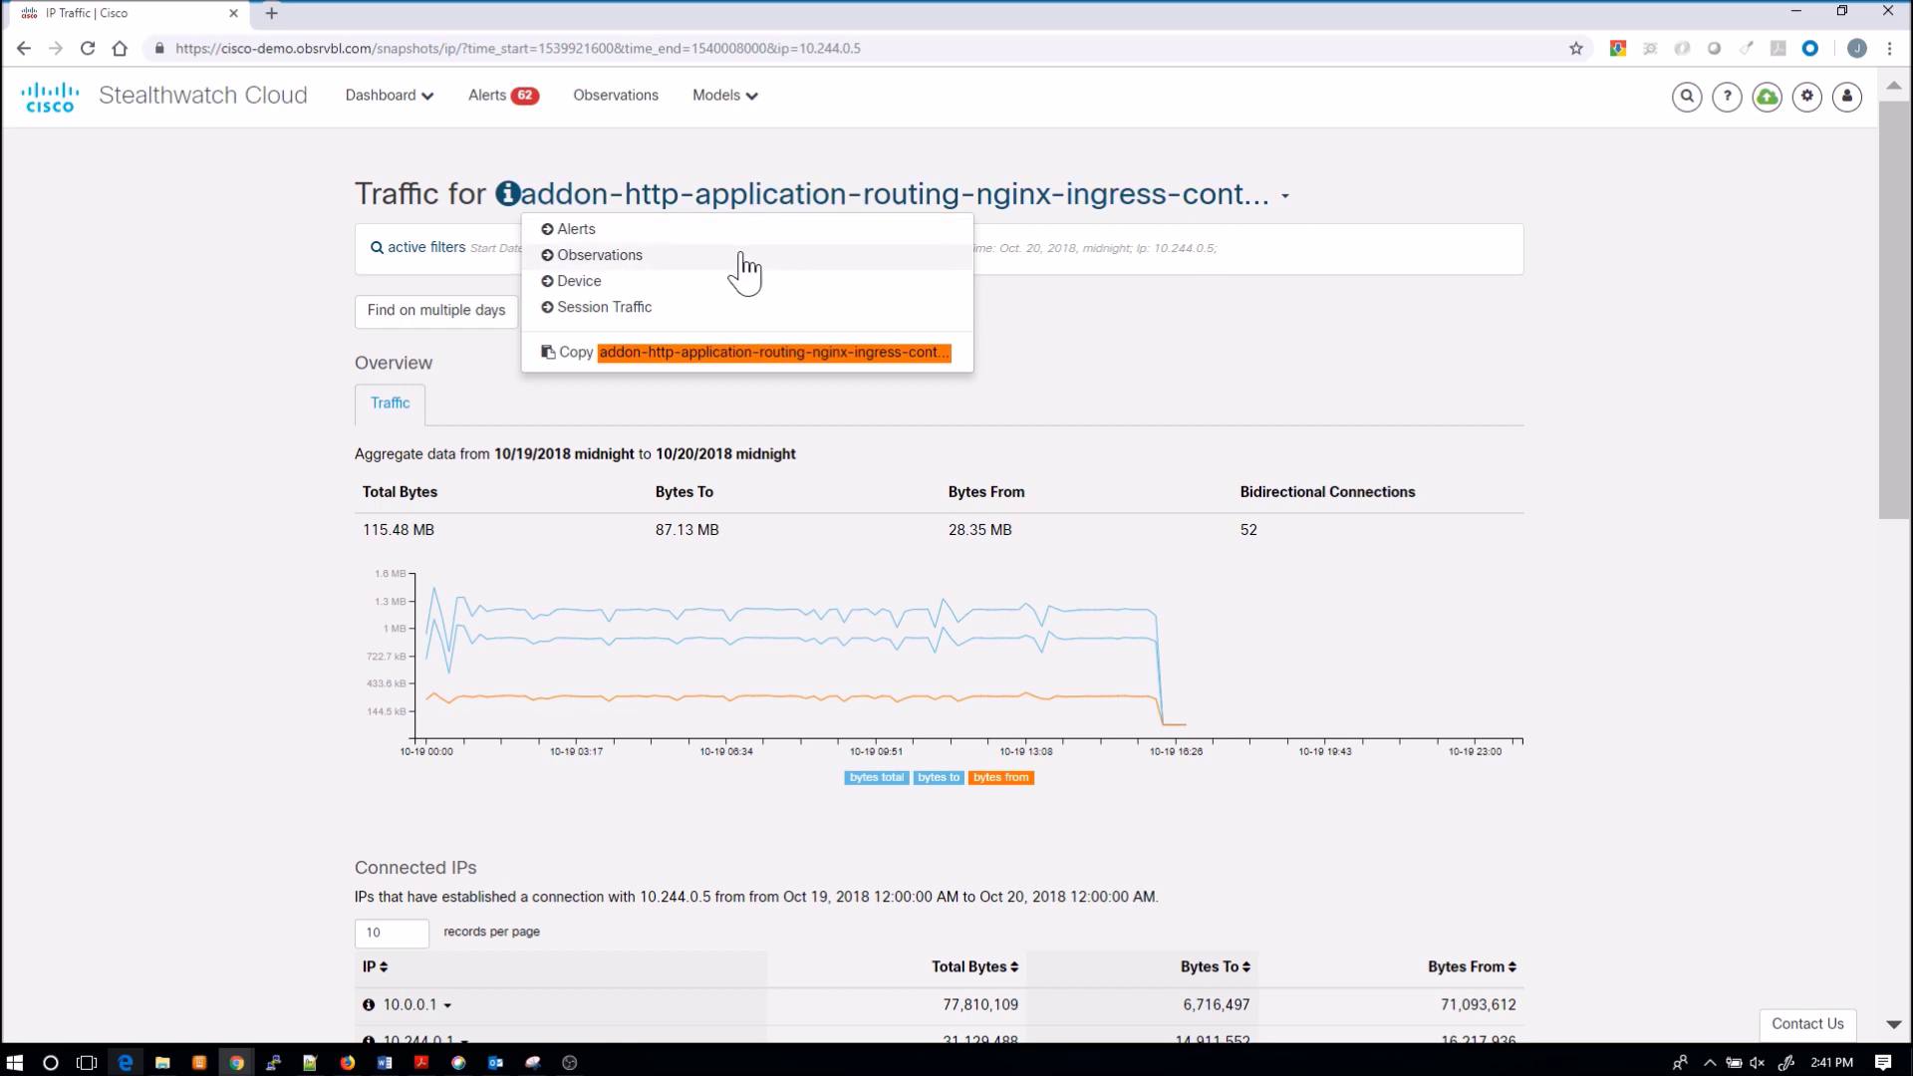
Pick Device for 10.244.0.5 and scroll through its Device Summary history, traffic and connections
left_click(625, 282)
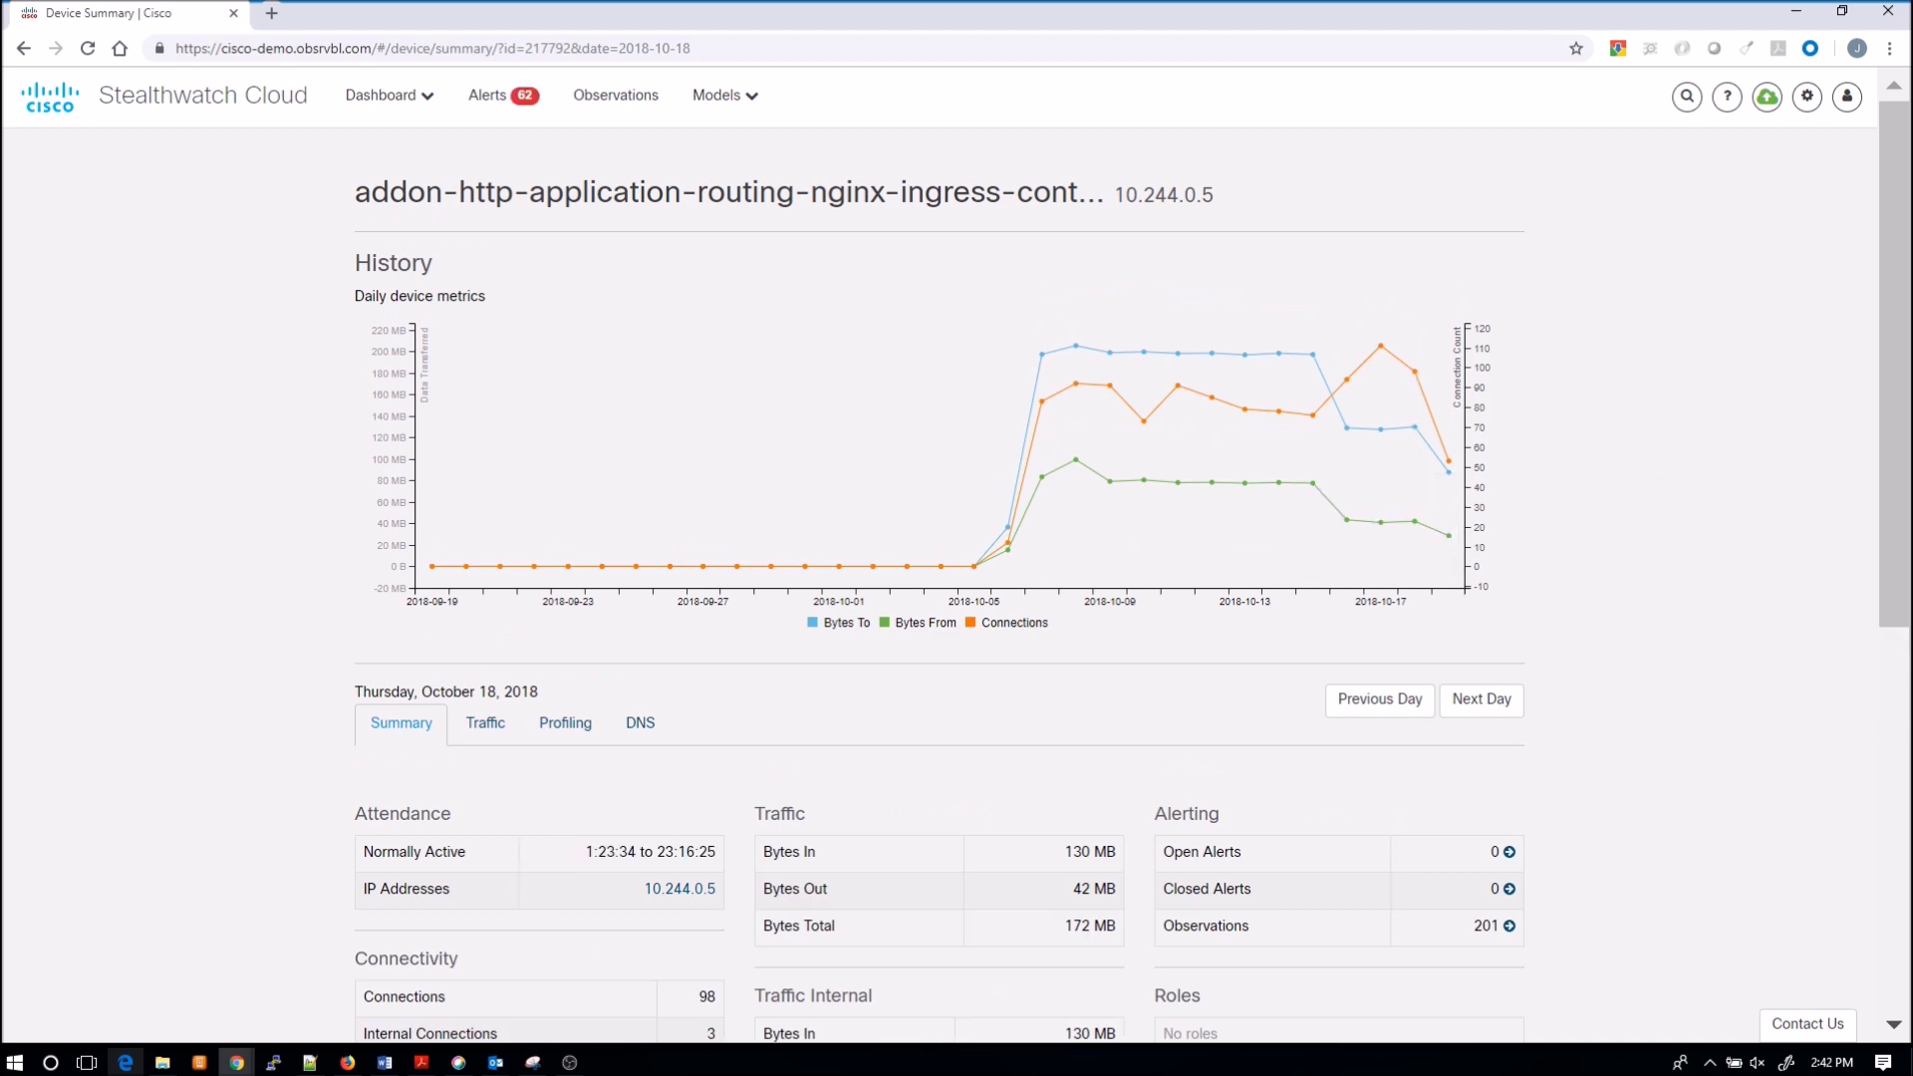
mouse_move(1157, 376)
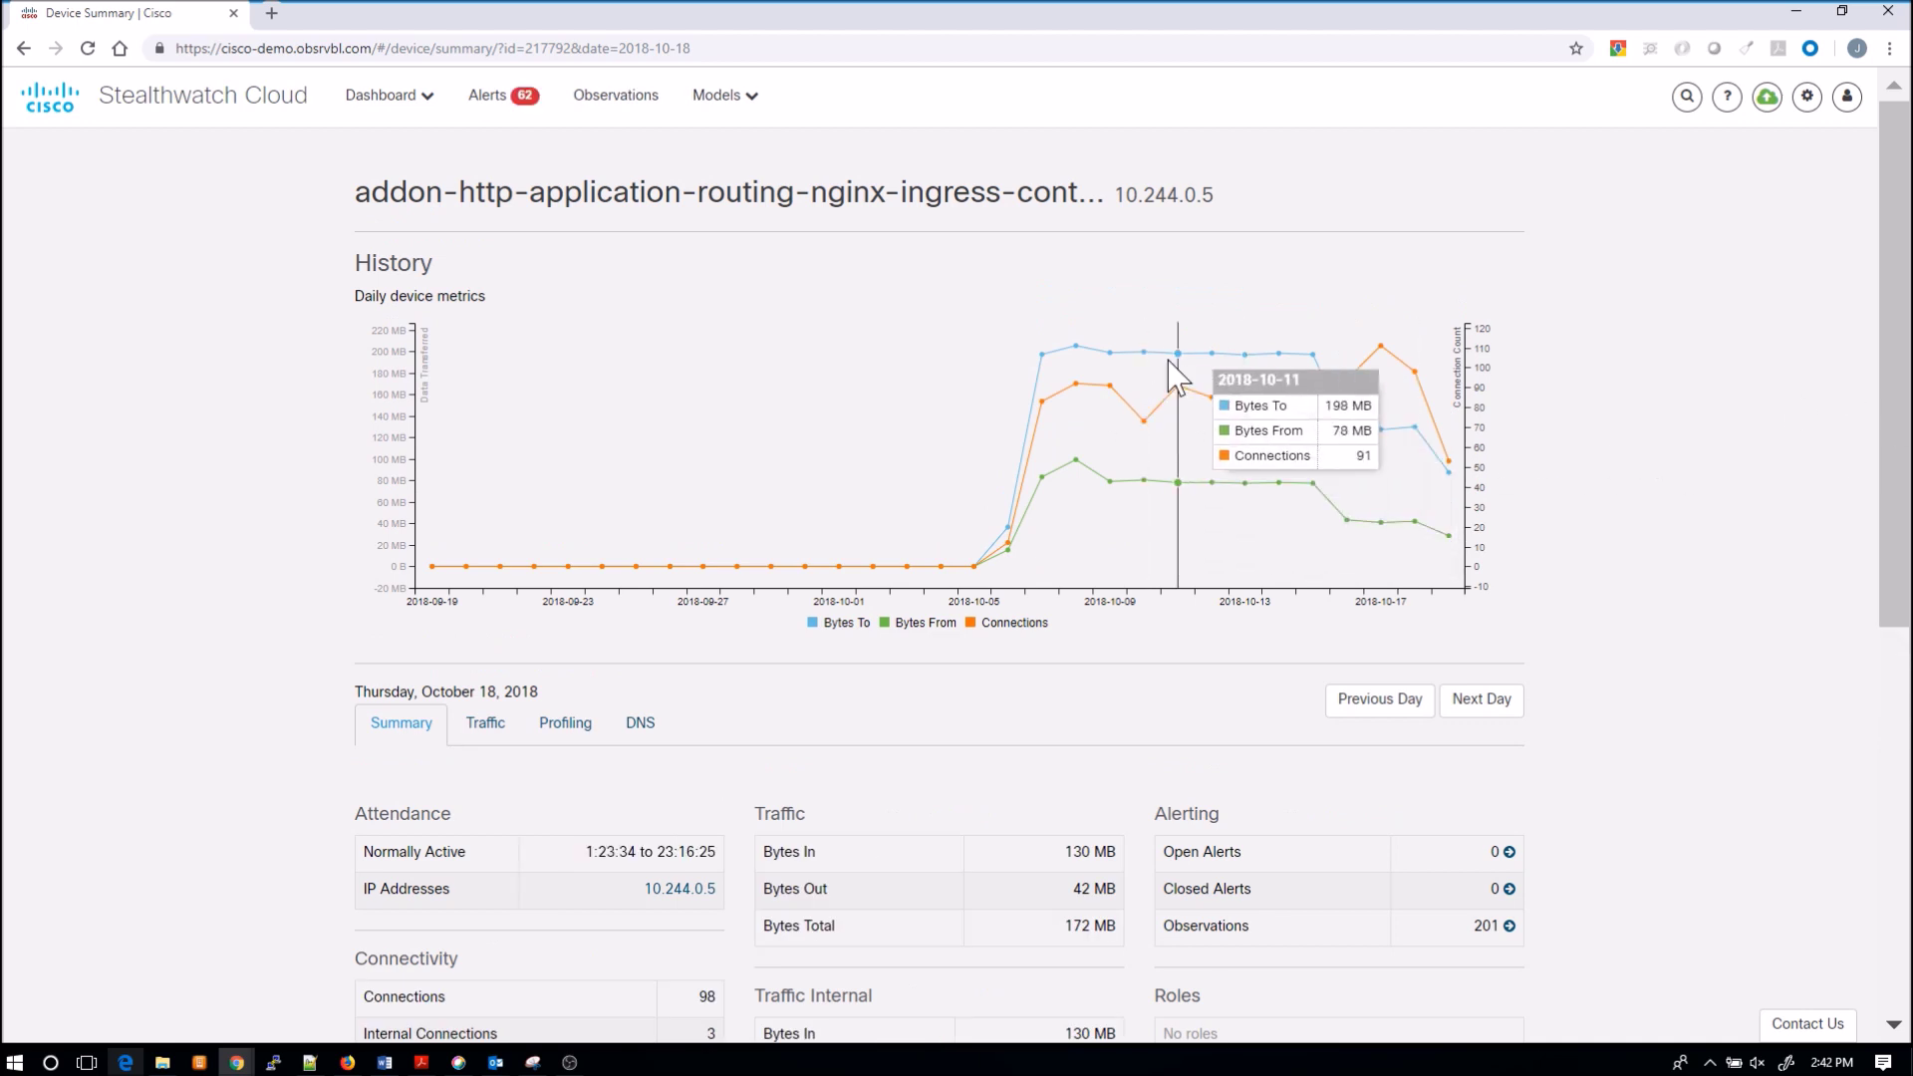
scroll(1639, 427, "down", 3)
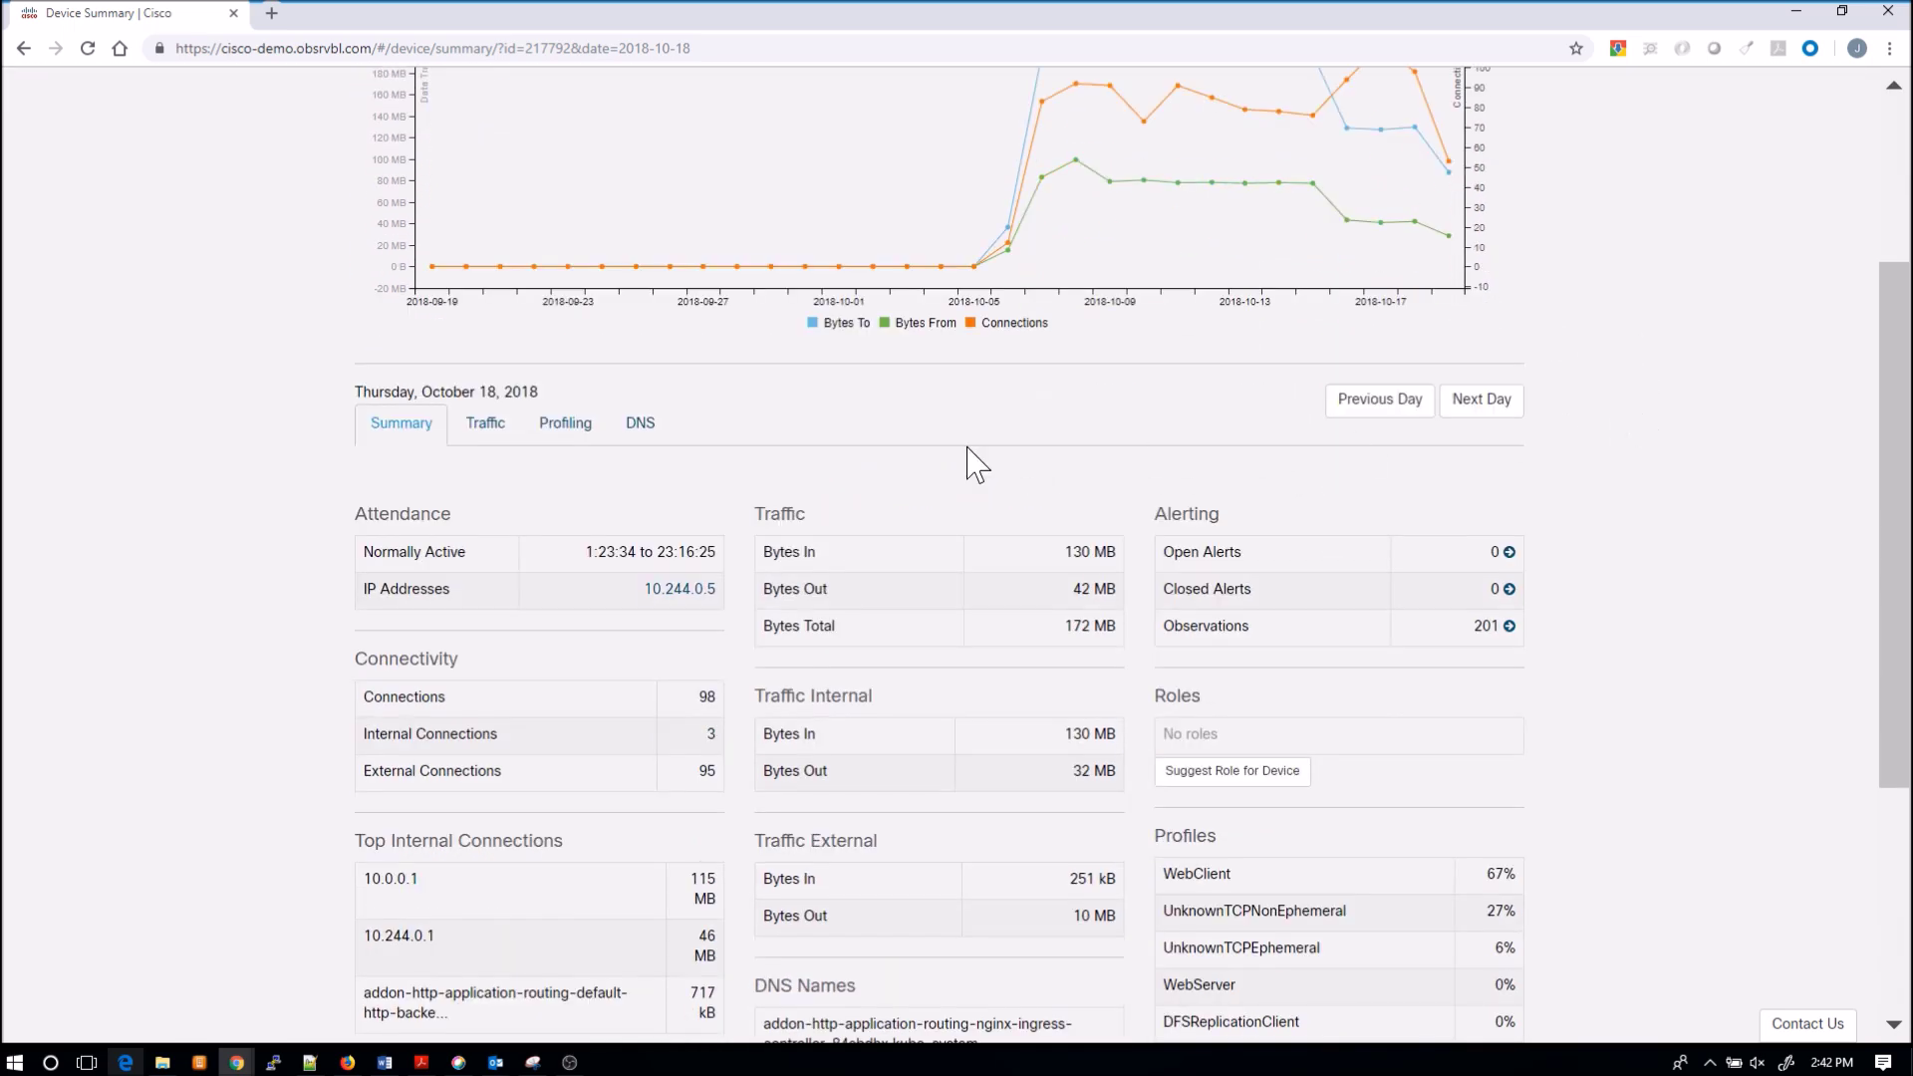
scroll(967, 463, "down", 2)
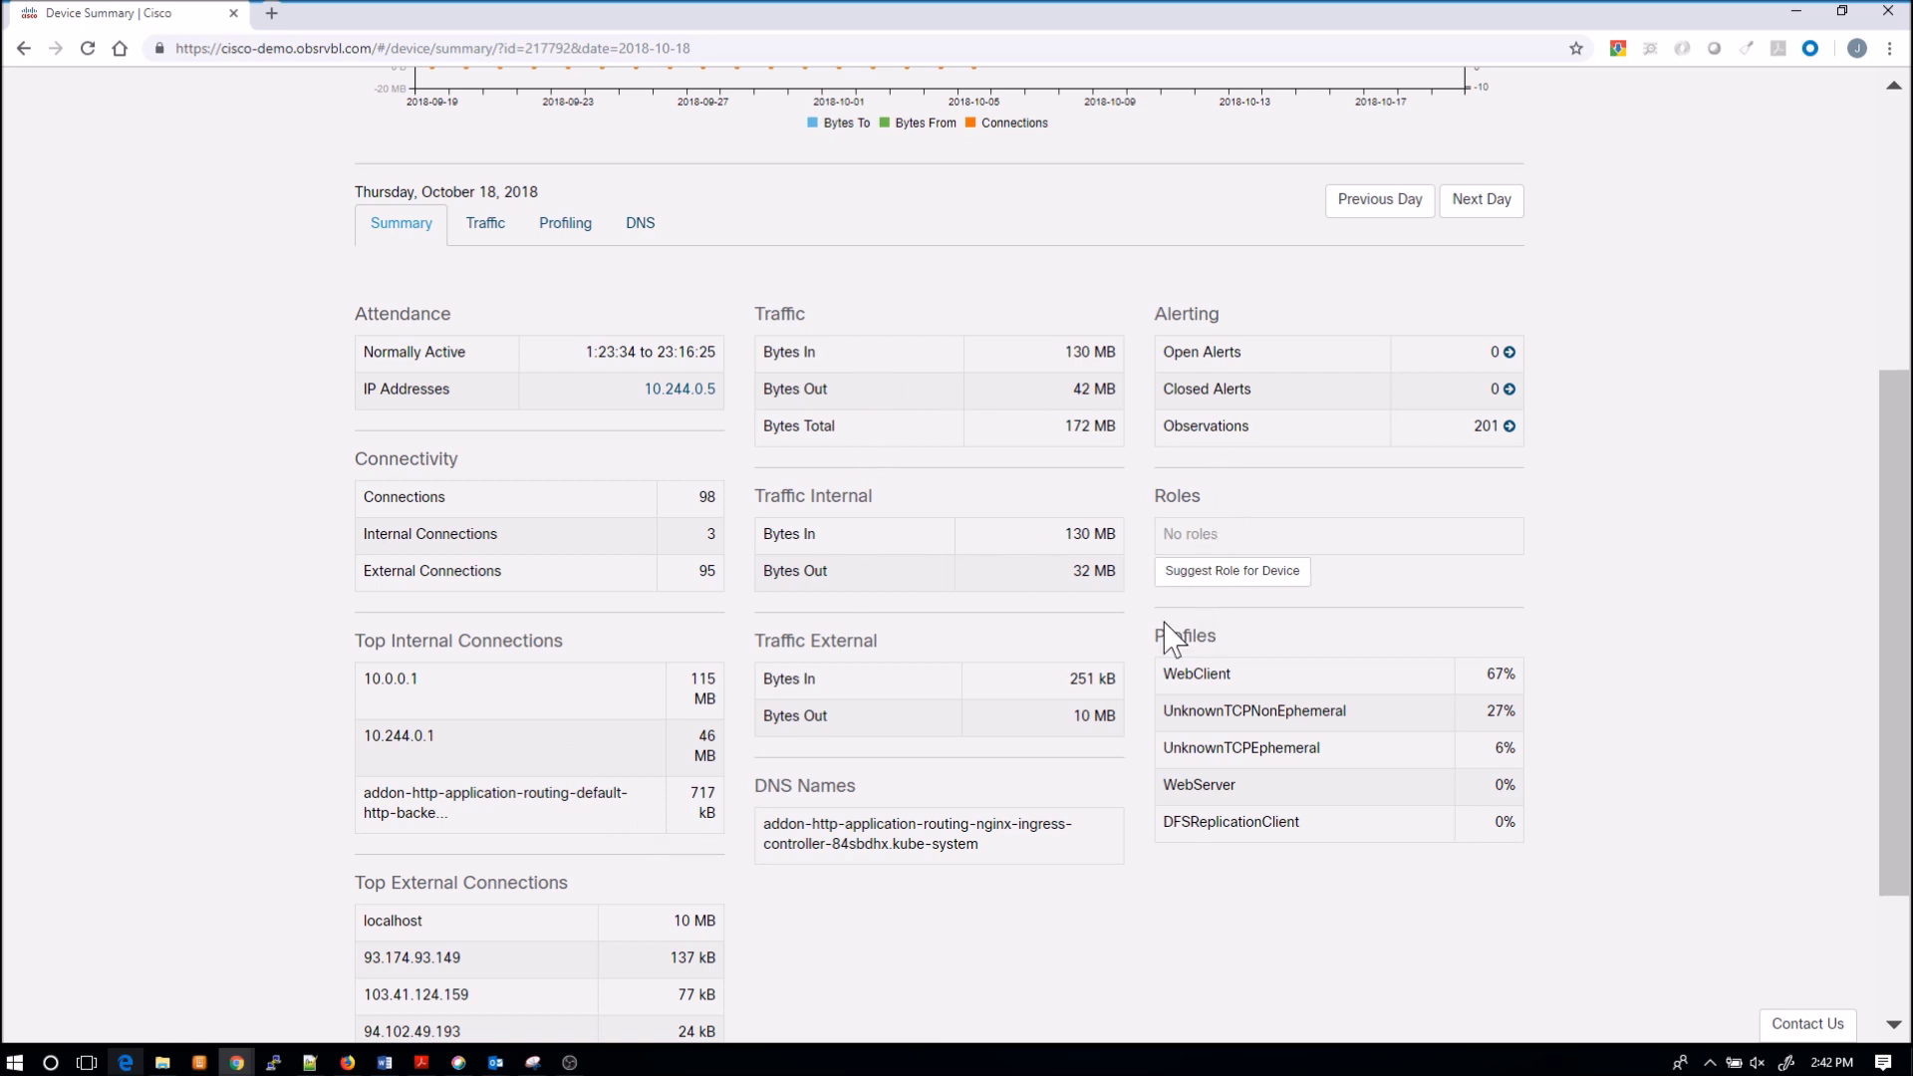
scroll(947, 675, "down", 2)
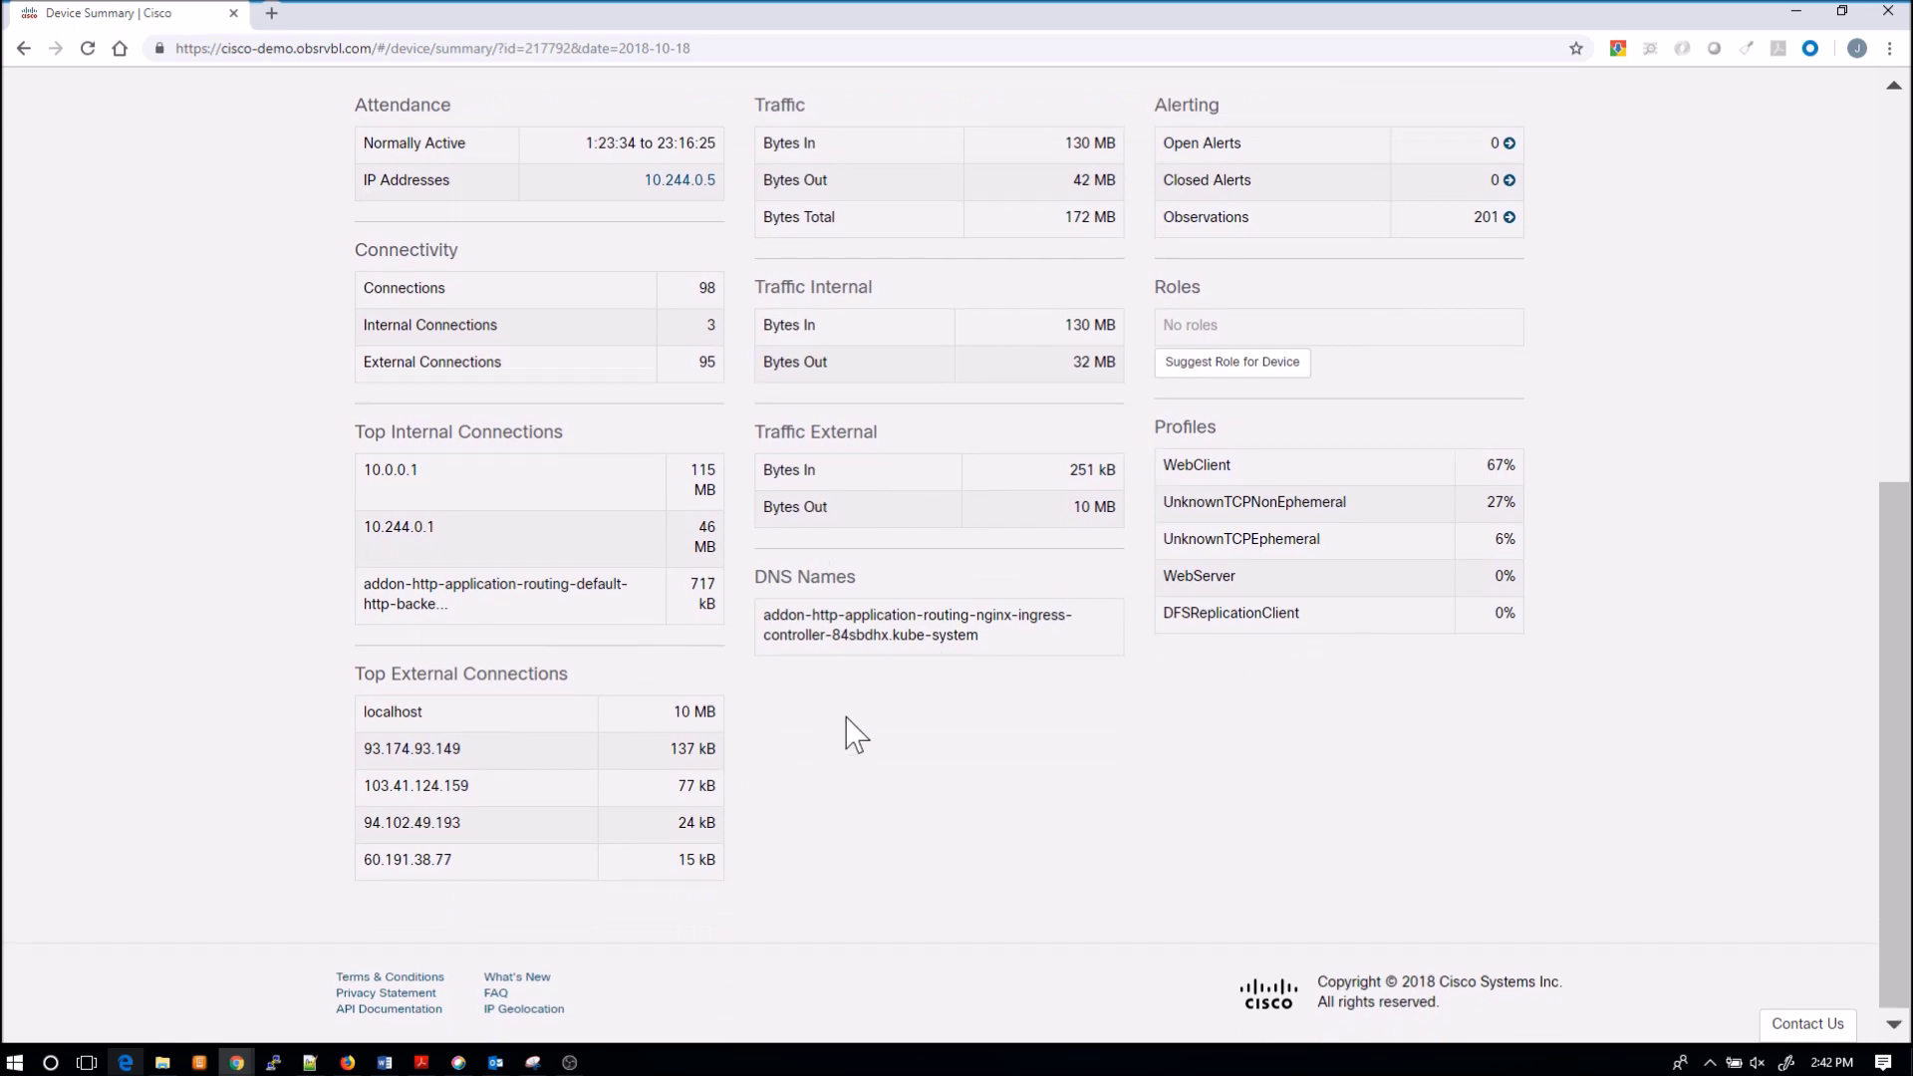
scroll(846, 734, "up", 6)
View 10.244.0.5's October 18 traffic, filter connections to External, then switch to Profiling
left_click(490, 624)
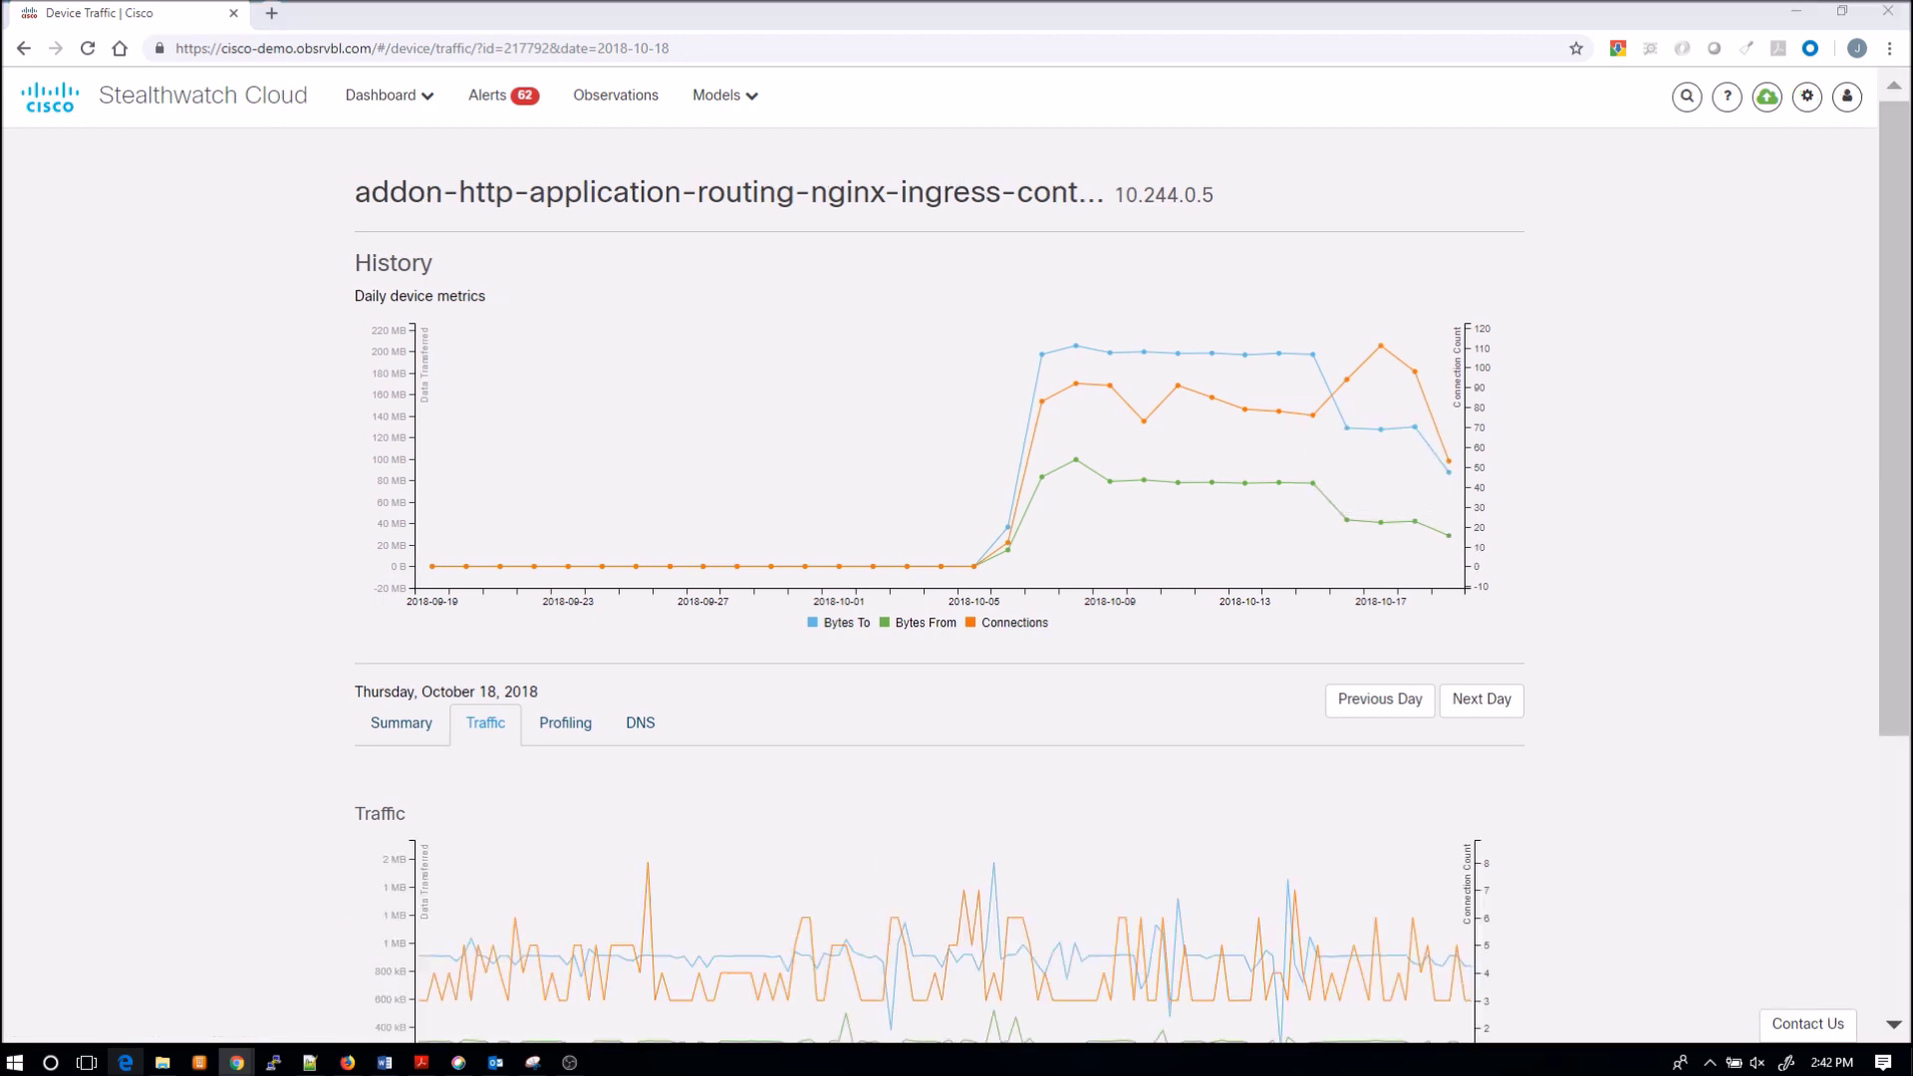
scroll(1628, 640, "down", 3)
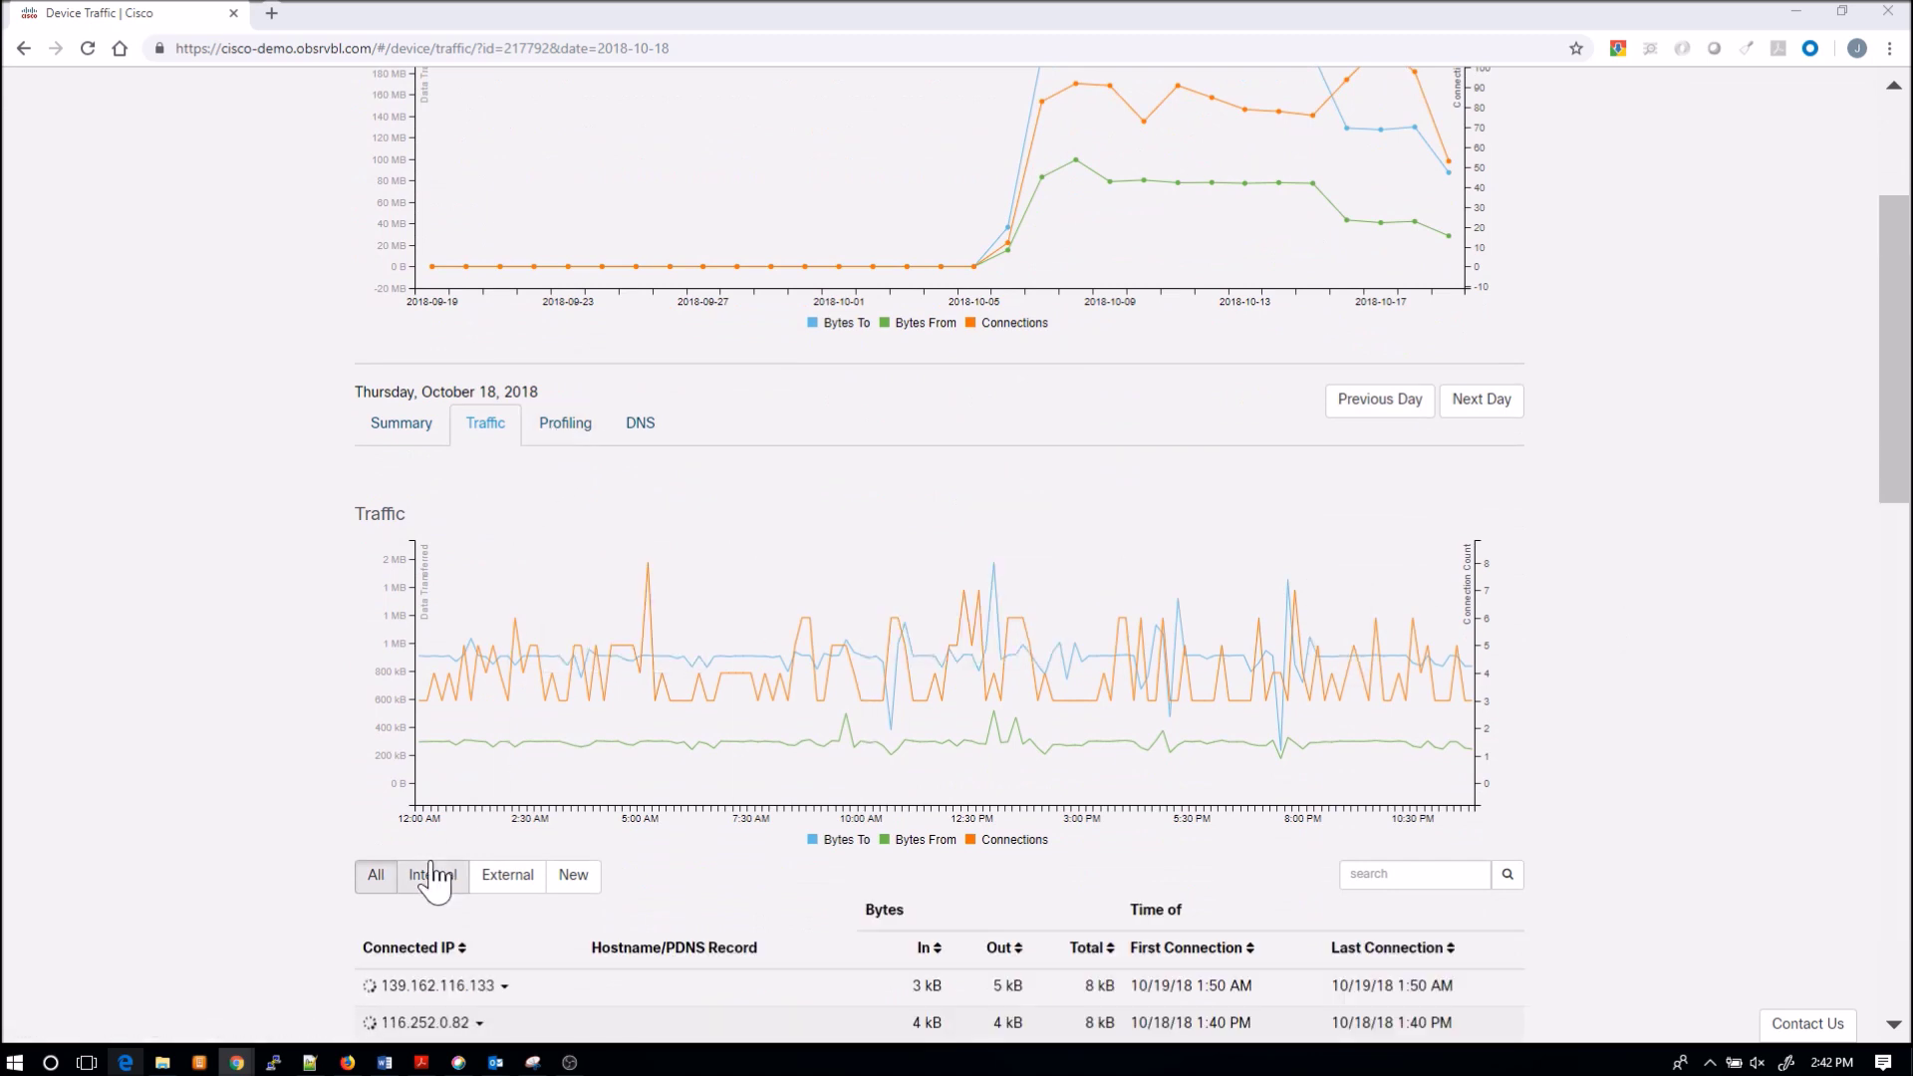
left_click(509, 884)
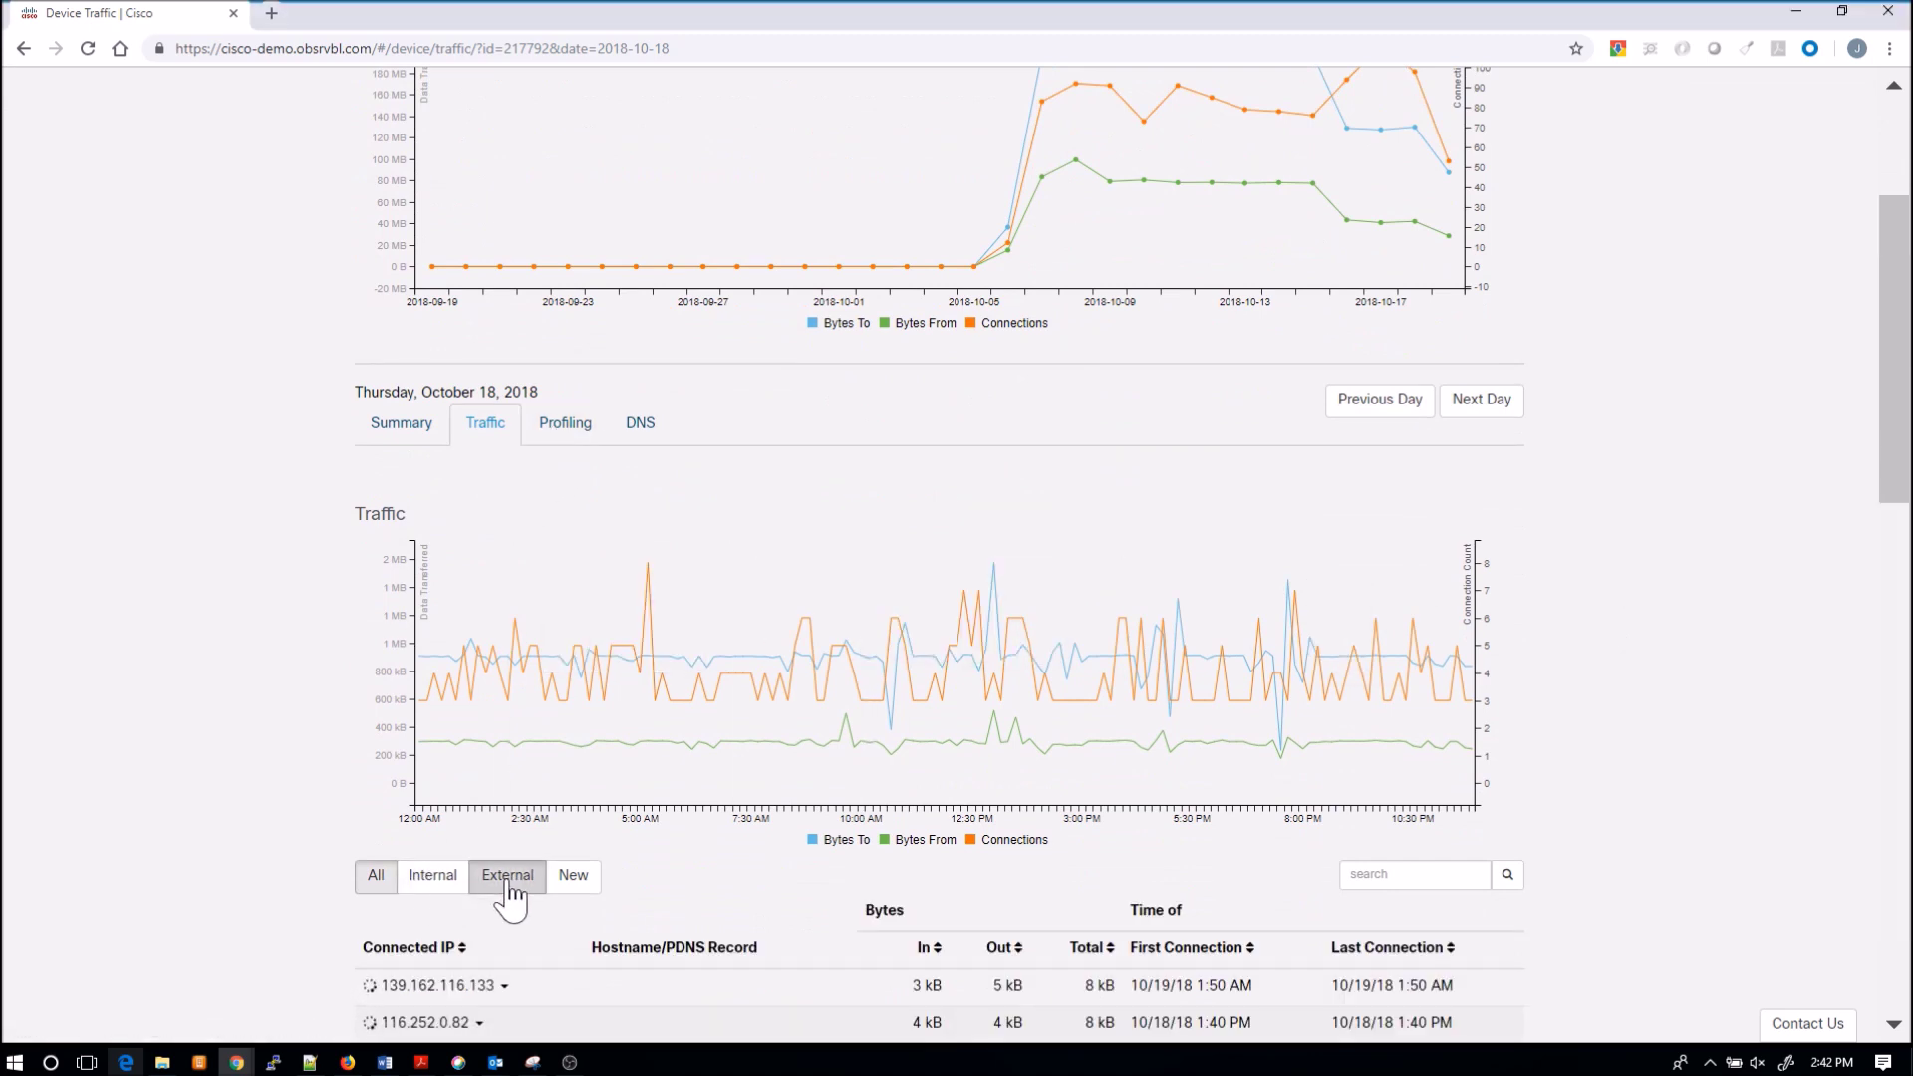
scroll(1718, 645, "down", 1)
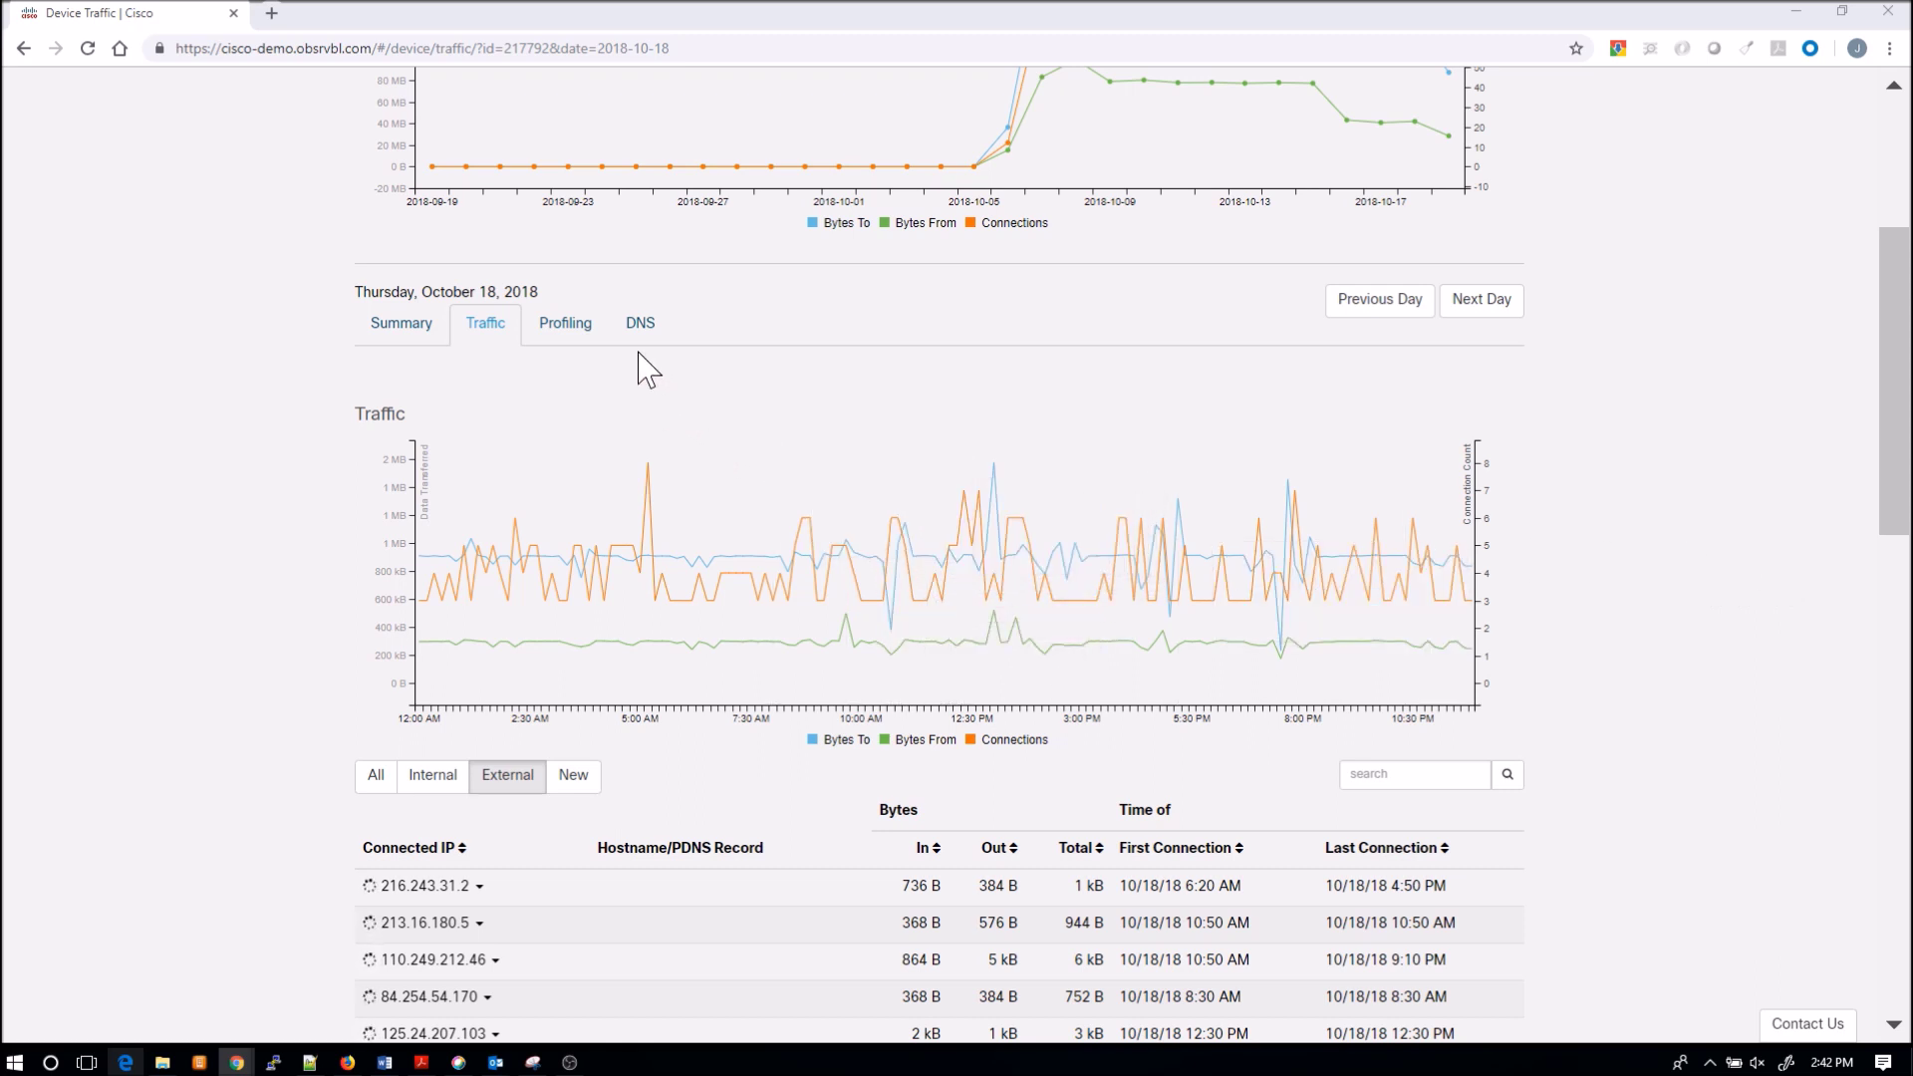
left_click(568, 331)
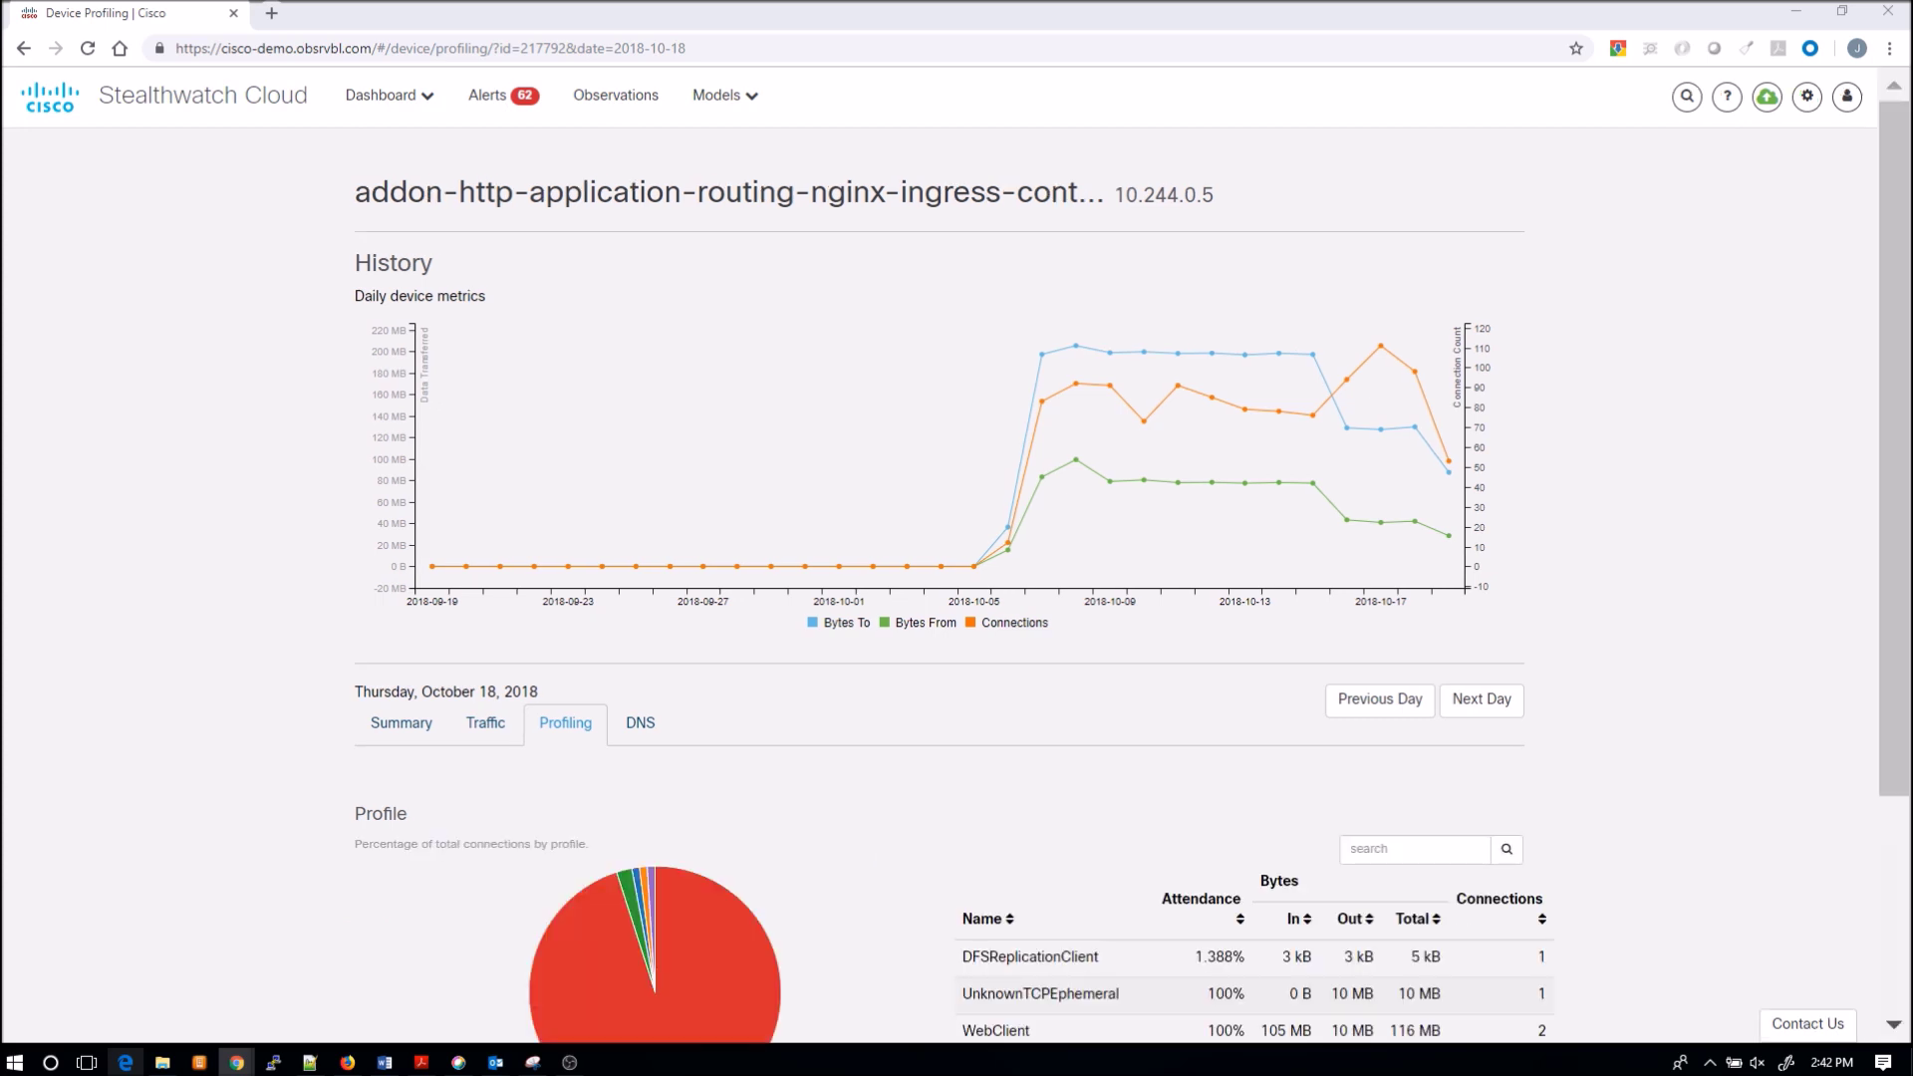
Check the empty DNS lookups for 10.244.0.5, then return to the 62 open alerts
scroll(1781, 649, "down", 2)
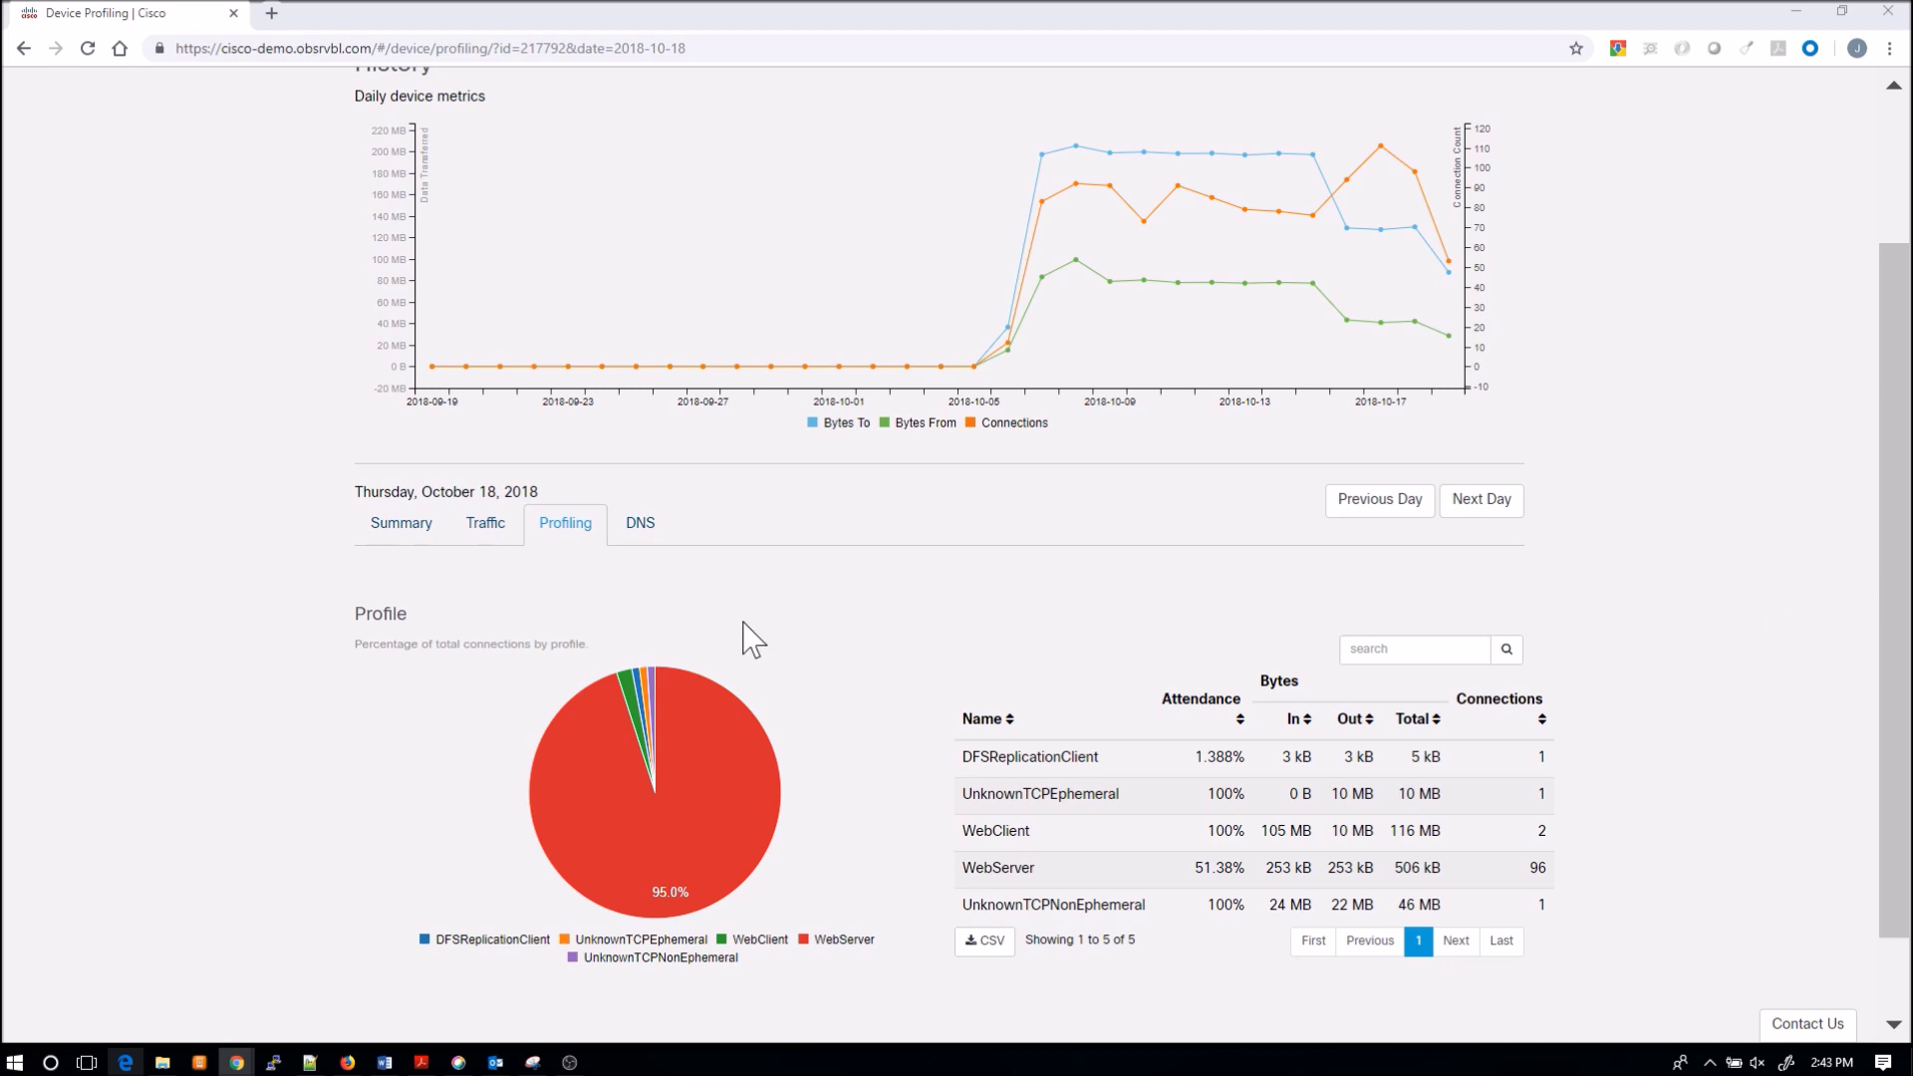
left_click(644, 537)
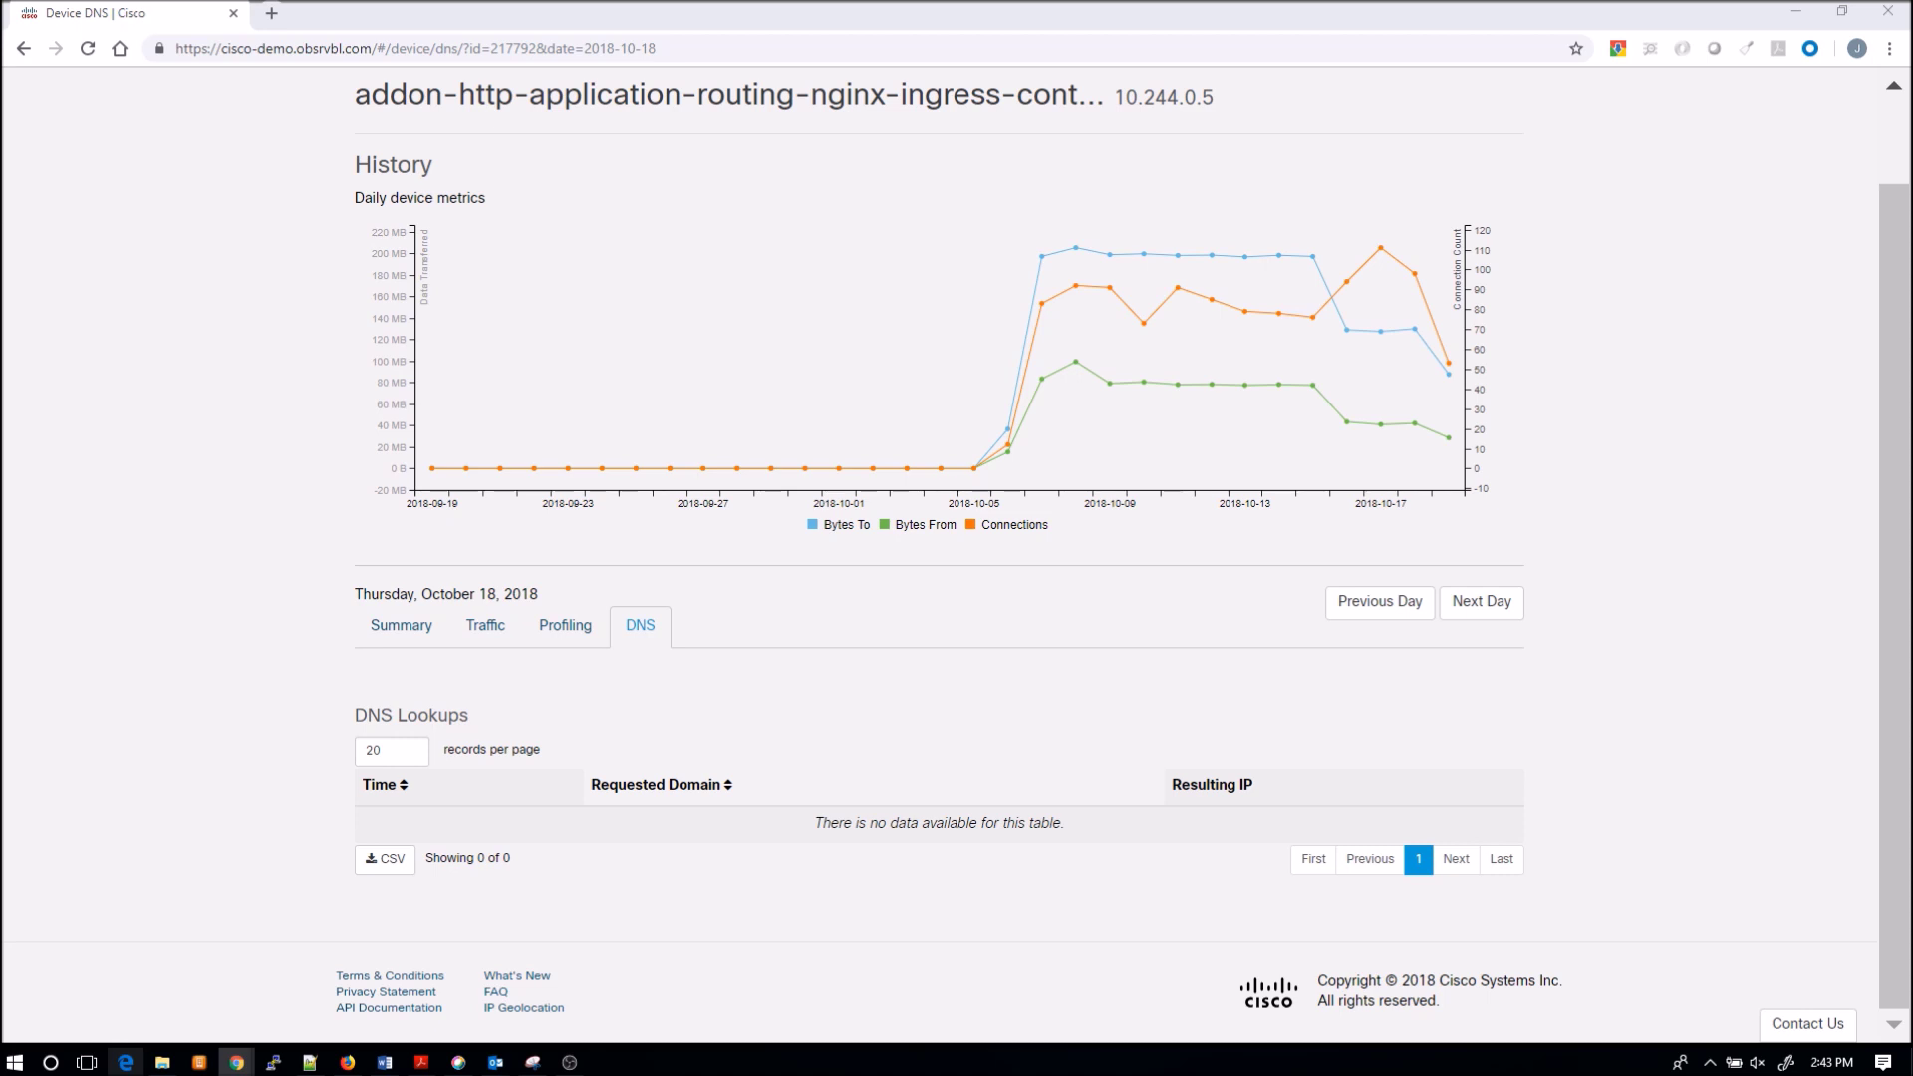
scroll(1687, 559, "up", 1)
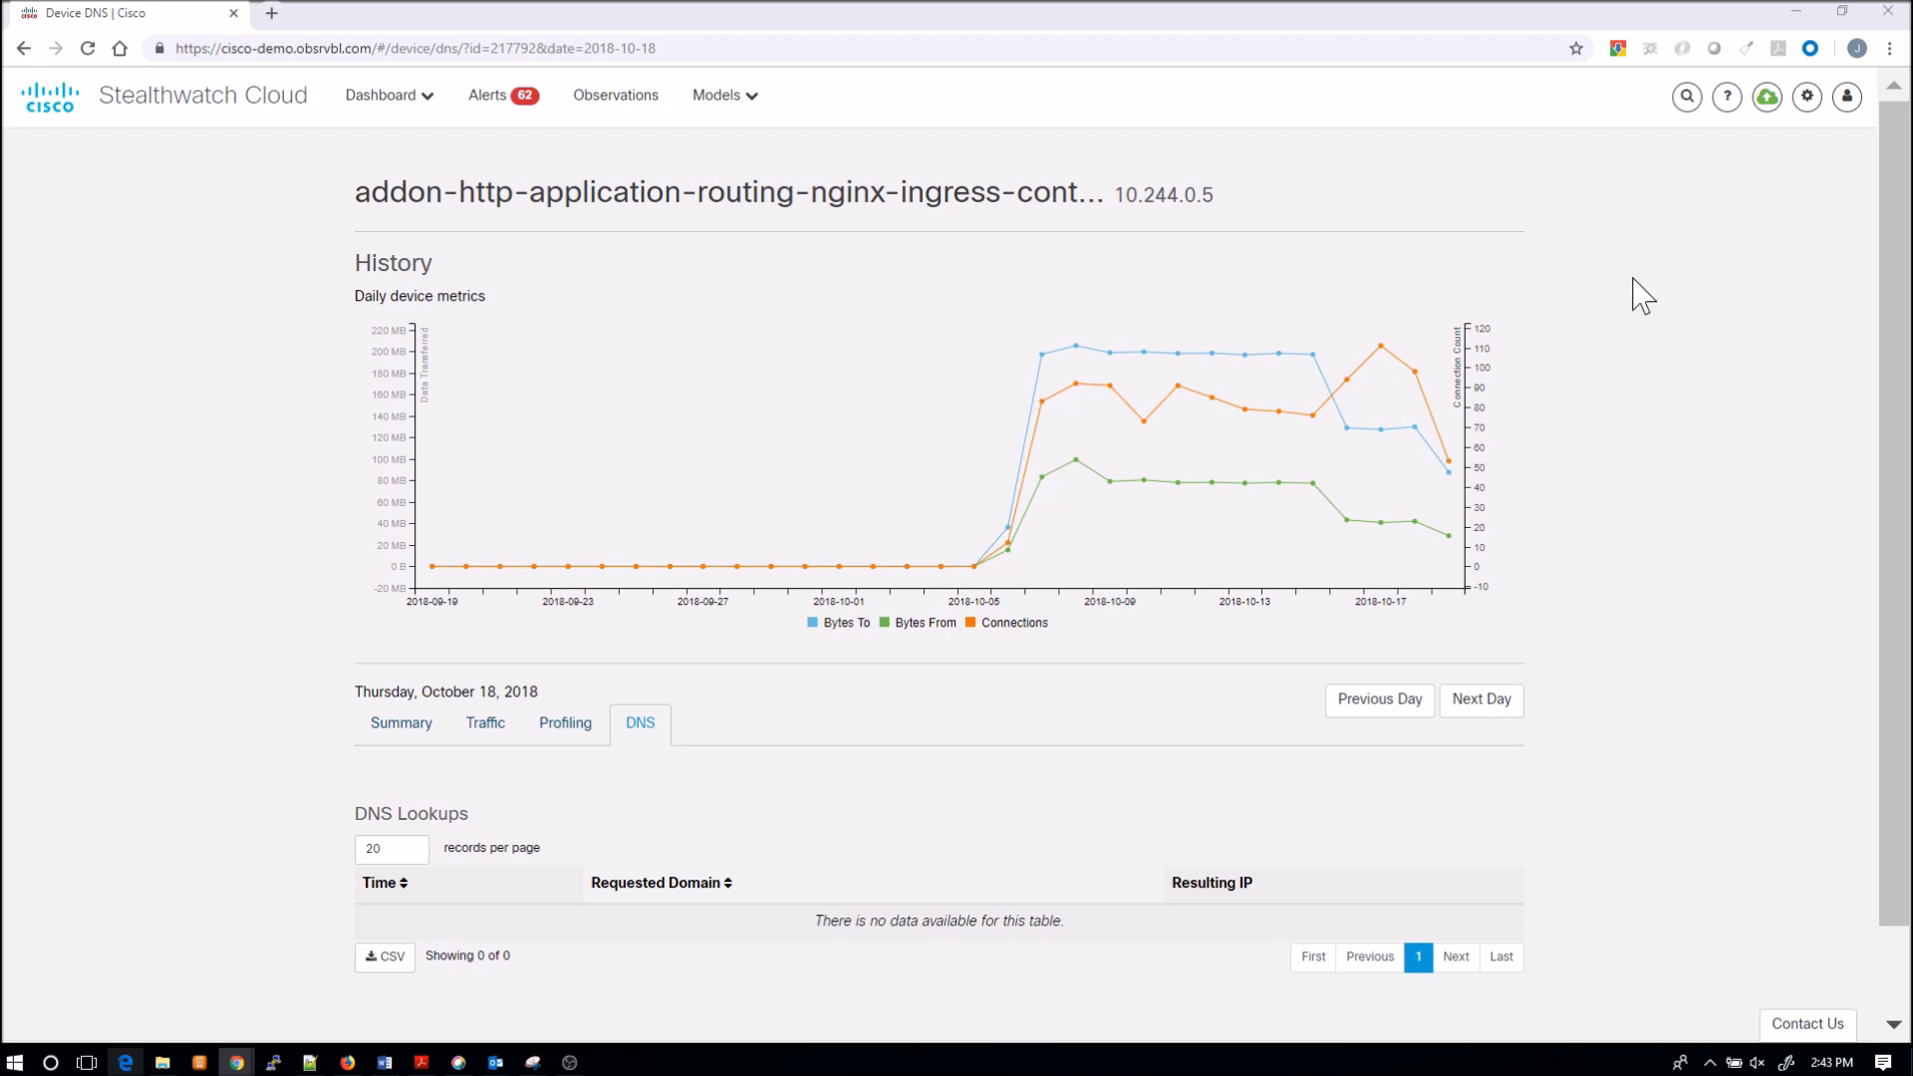
left_click(509, 104)
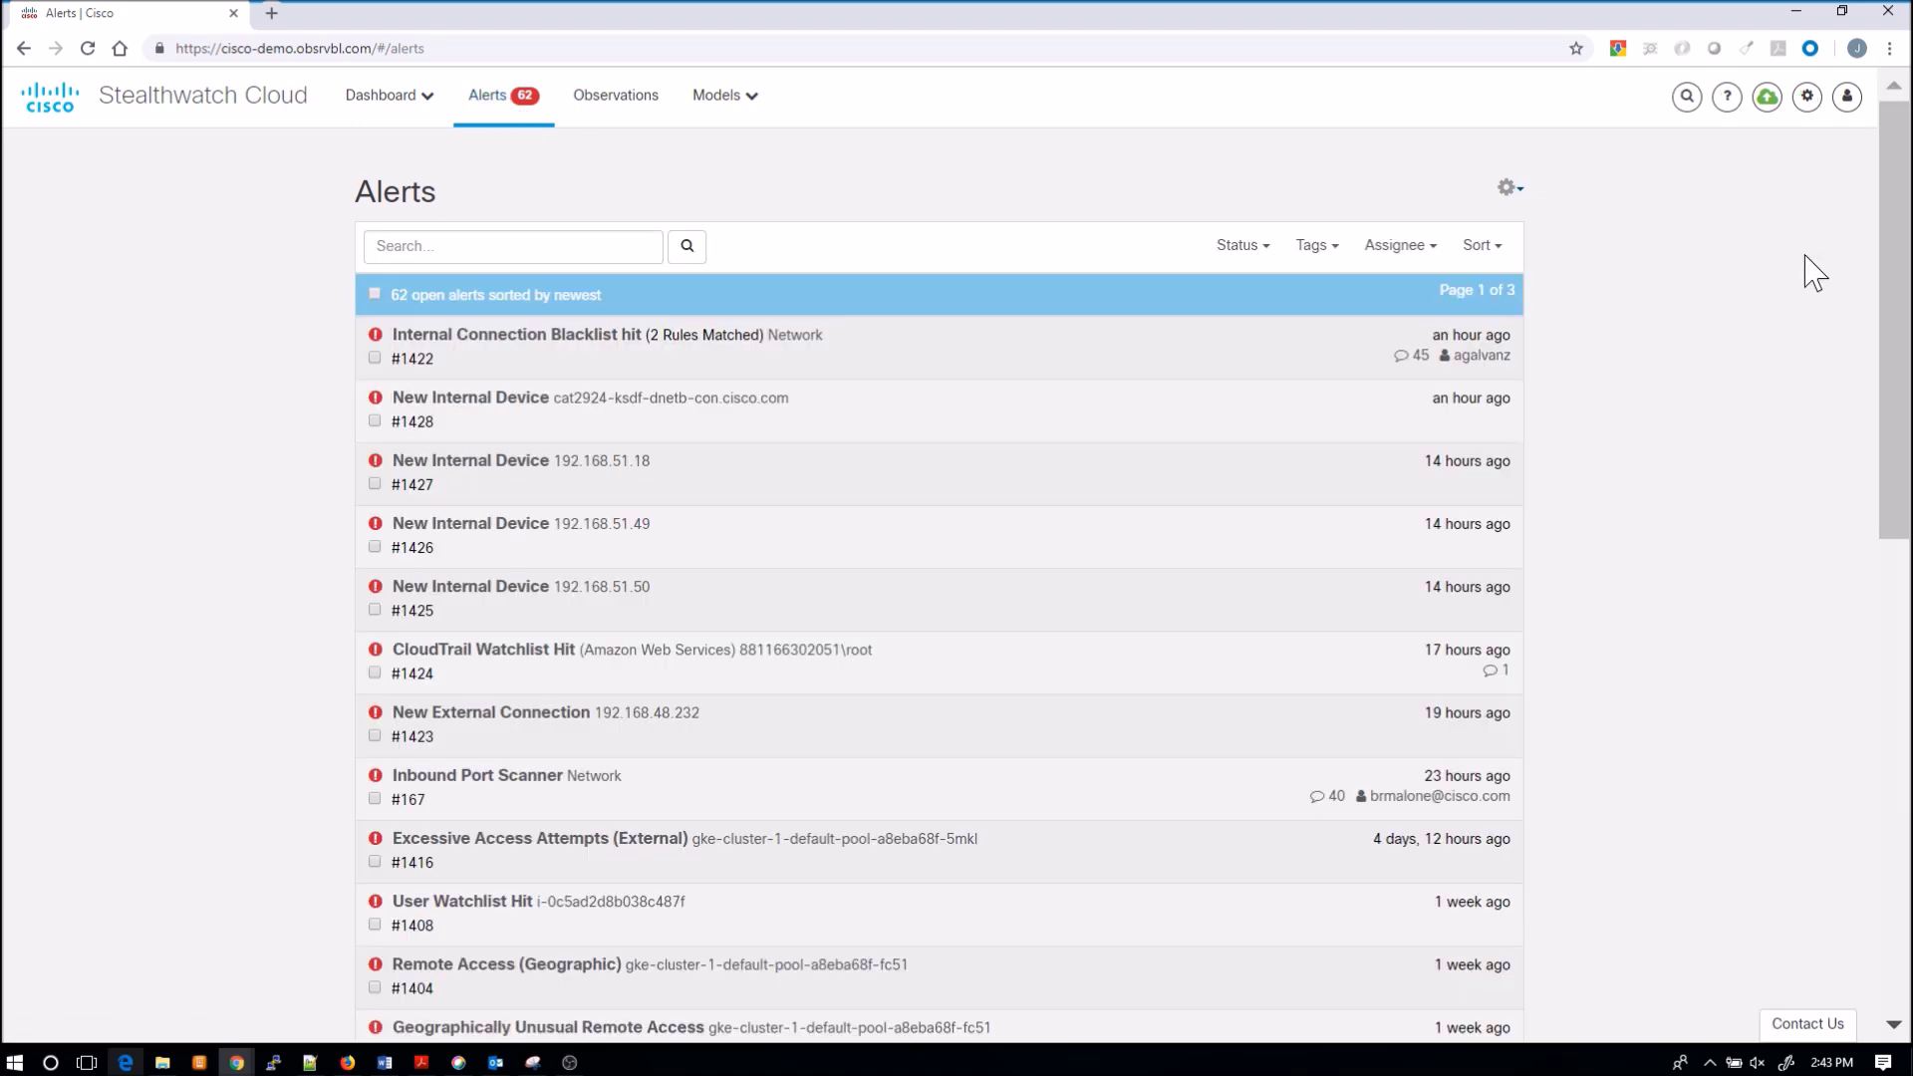
Bring up Alert Types and Priorities from the Alerts page gear menu
left_click(1510, 189)
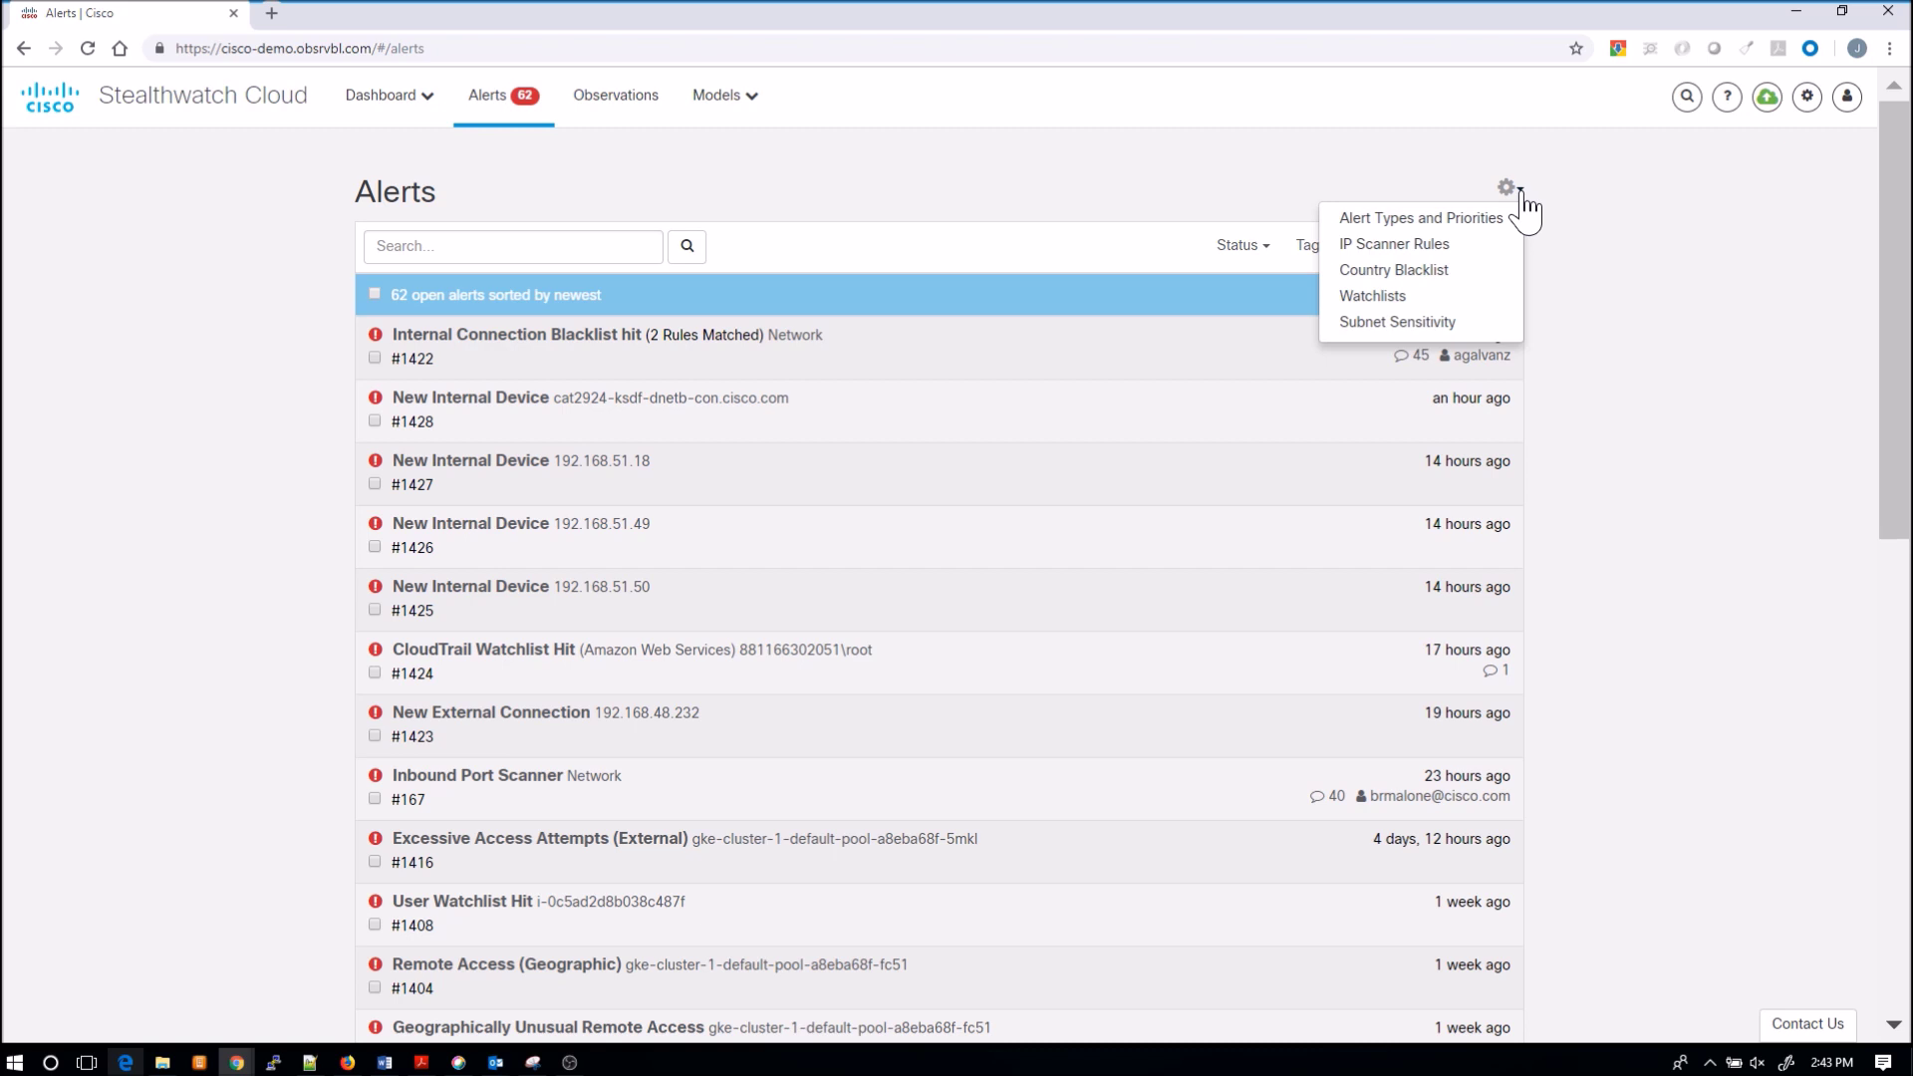
left_click(1485, 218)
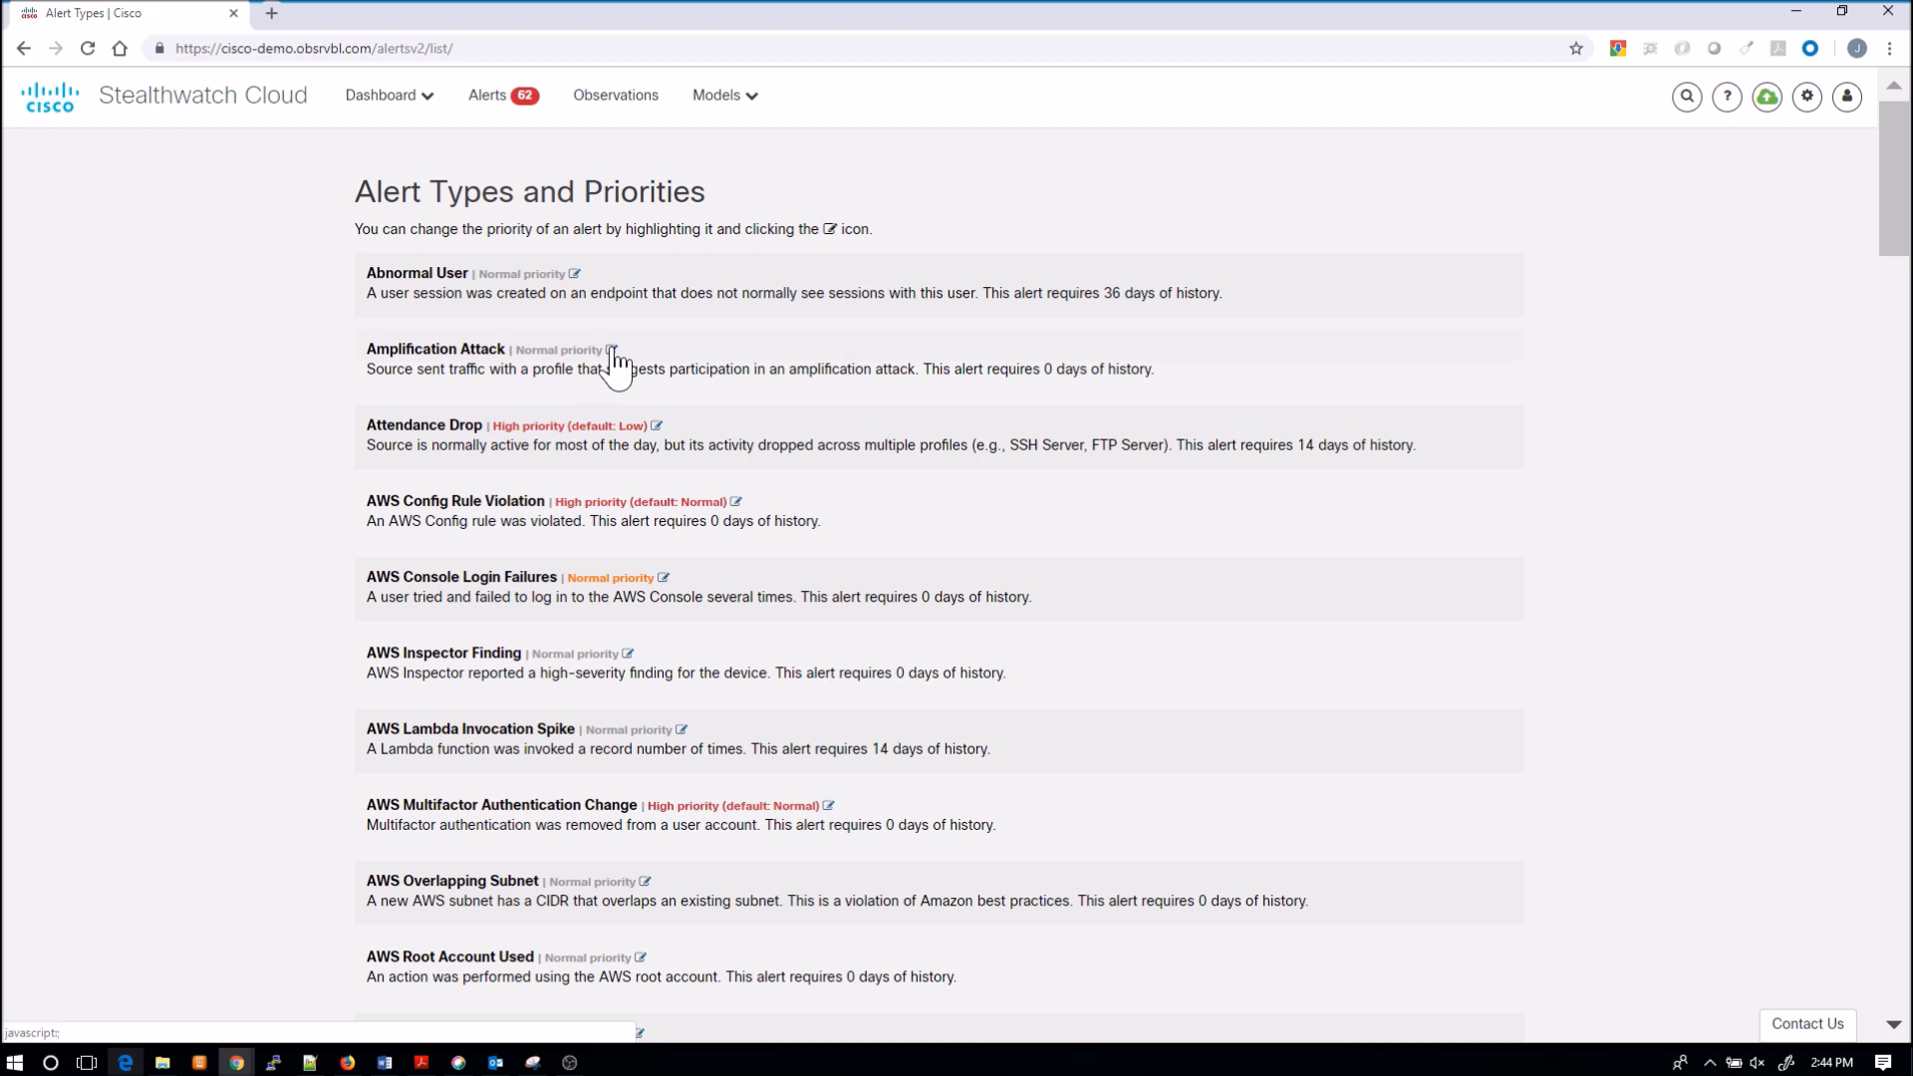
Check Attendance Drop's priority choices without changing them, scroll the alert types, then return to Alerts
left_click(657, 427)
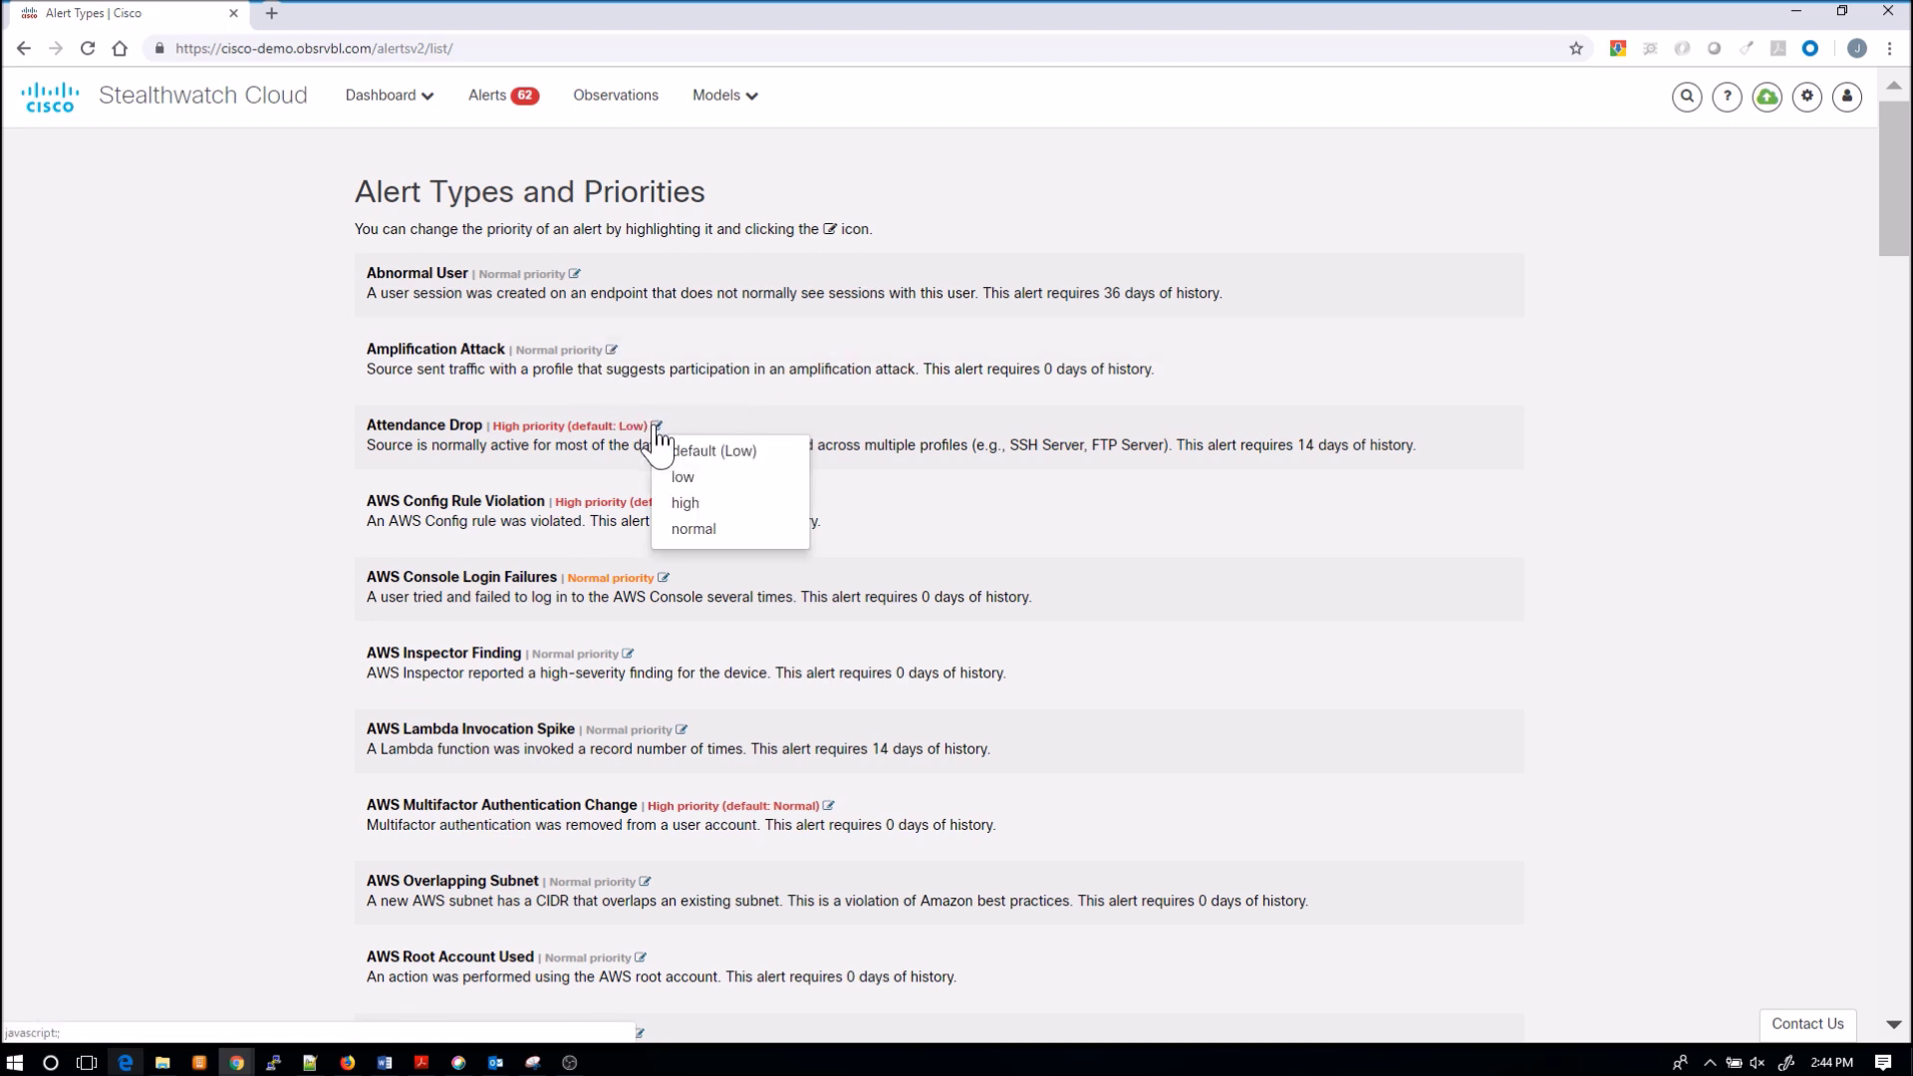
left_click(968, 450)
scroll(973, 450, "down", 4)
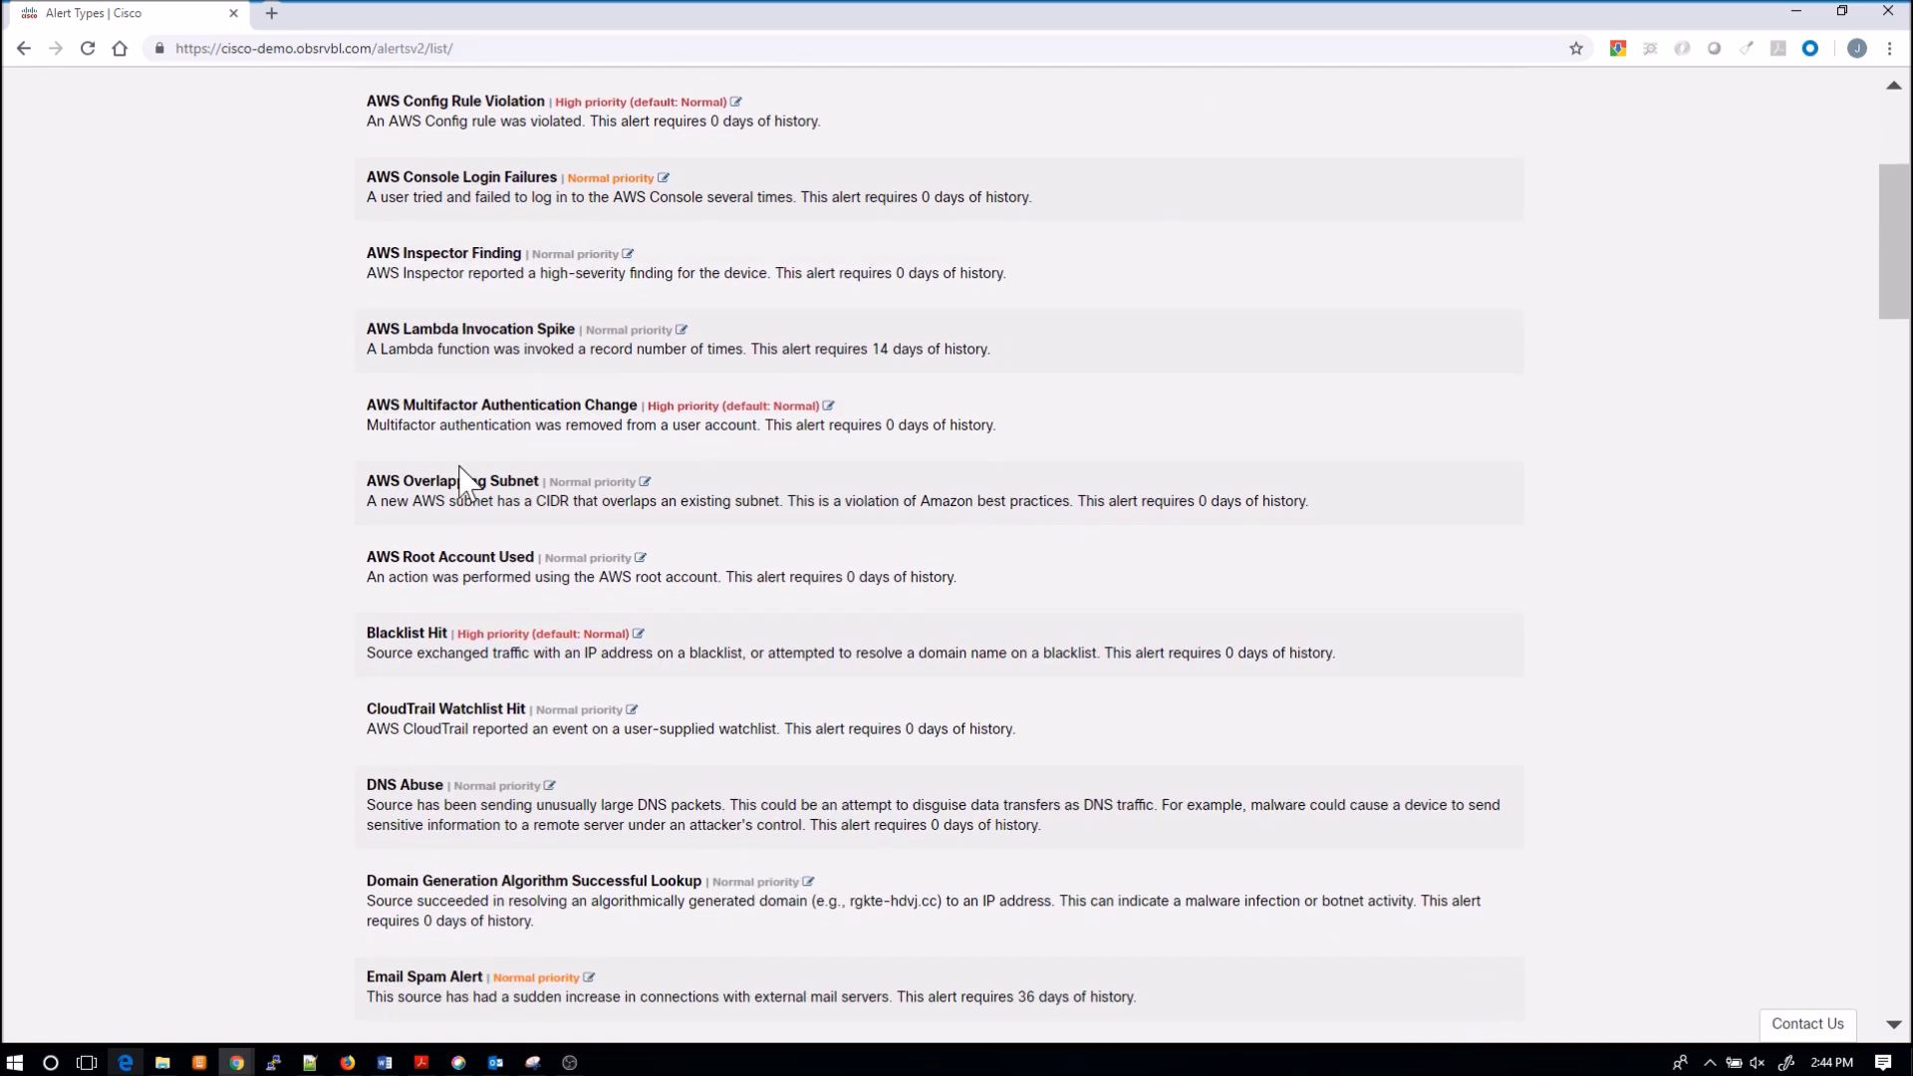
scroll(464, 504, "down", 7)
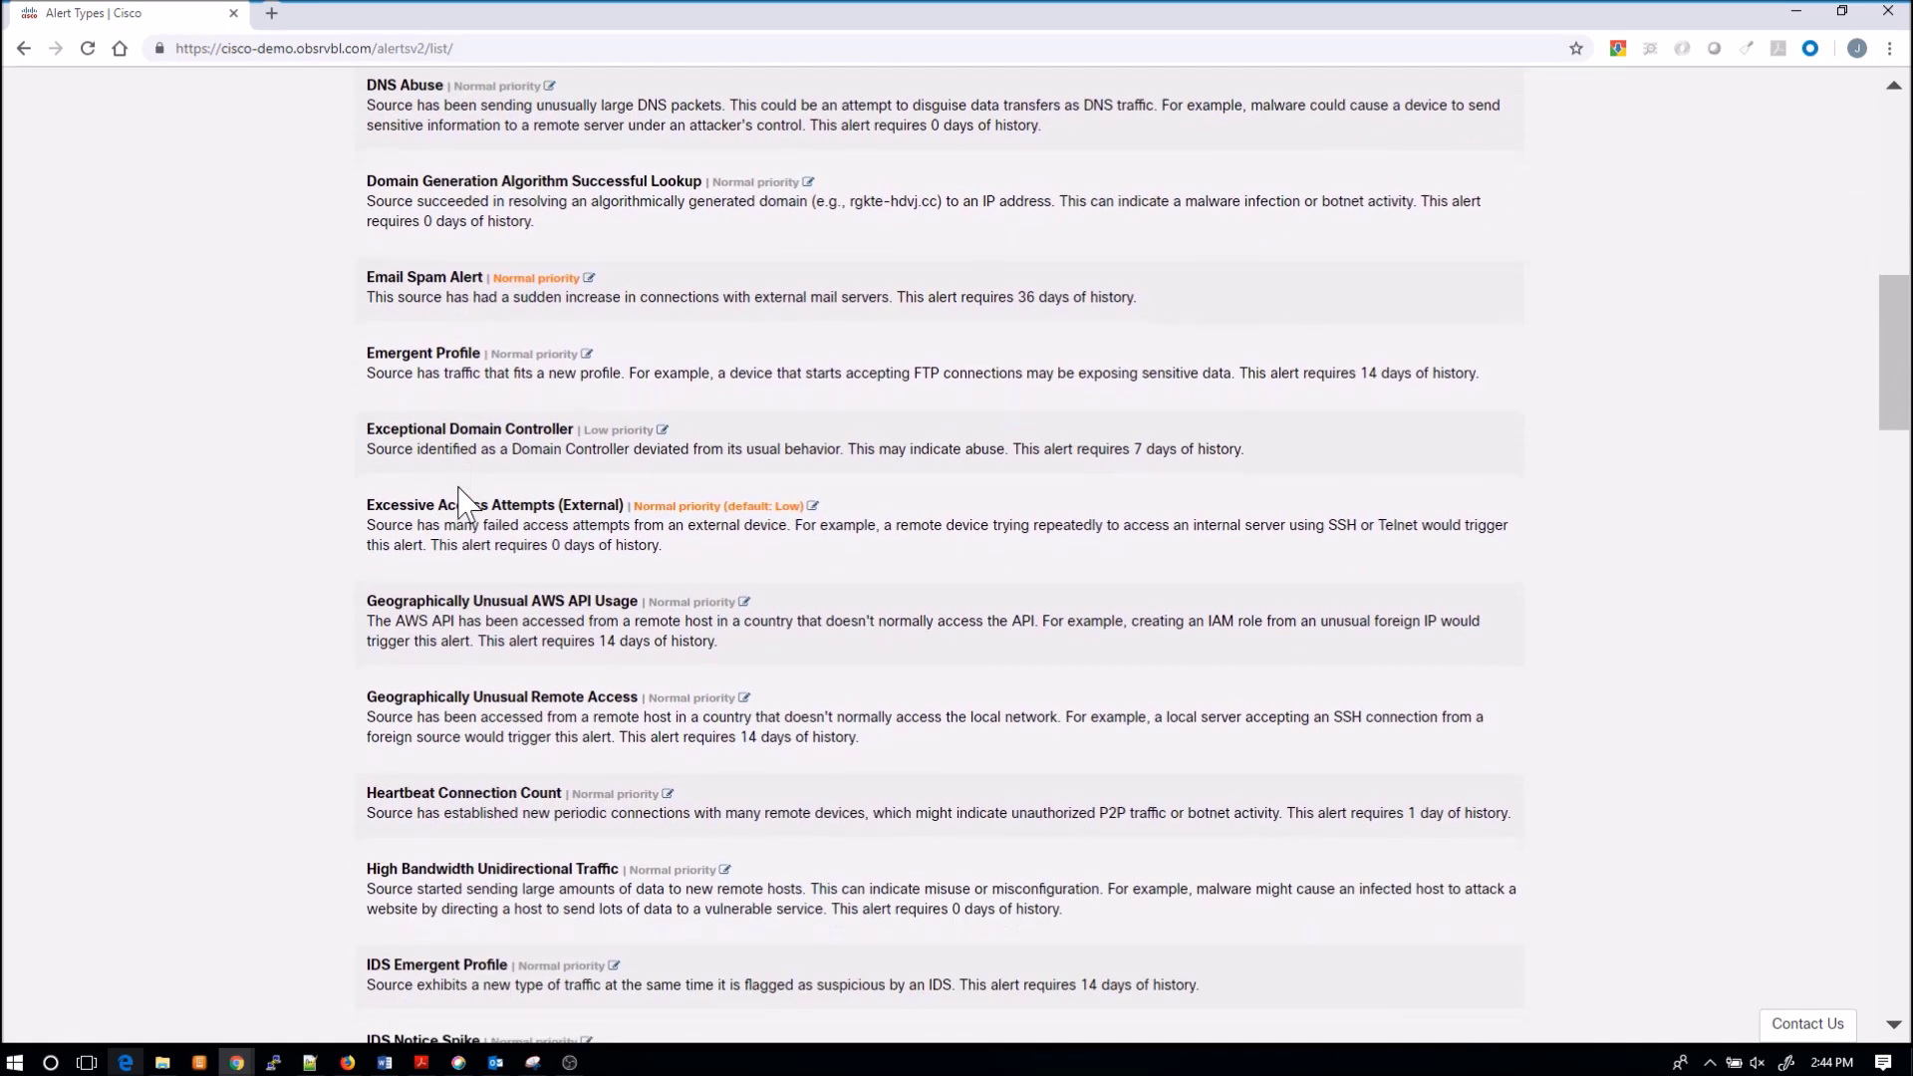
scroll(464, 503, "down", 5)
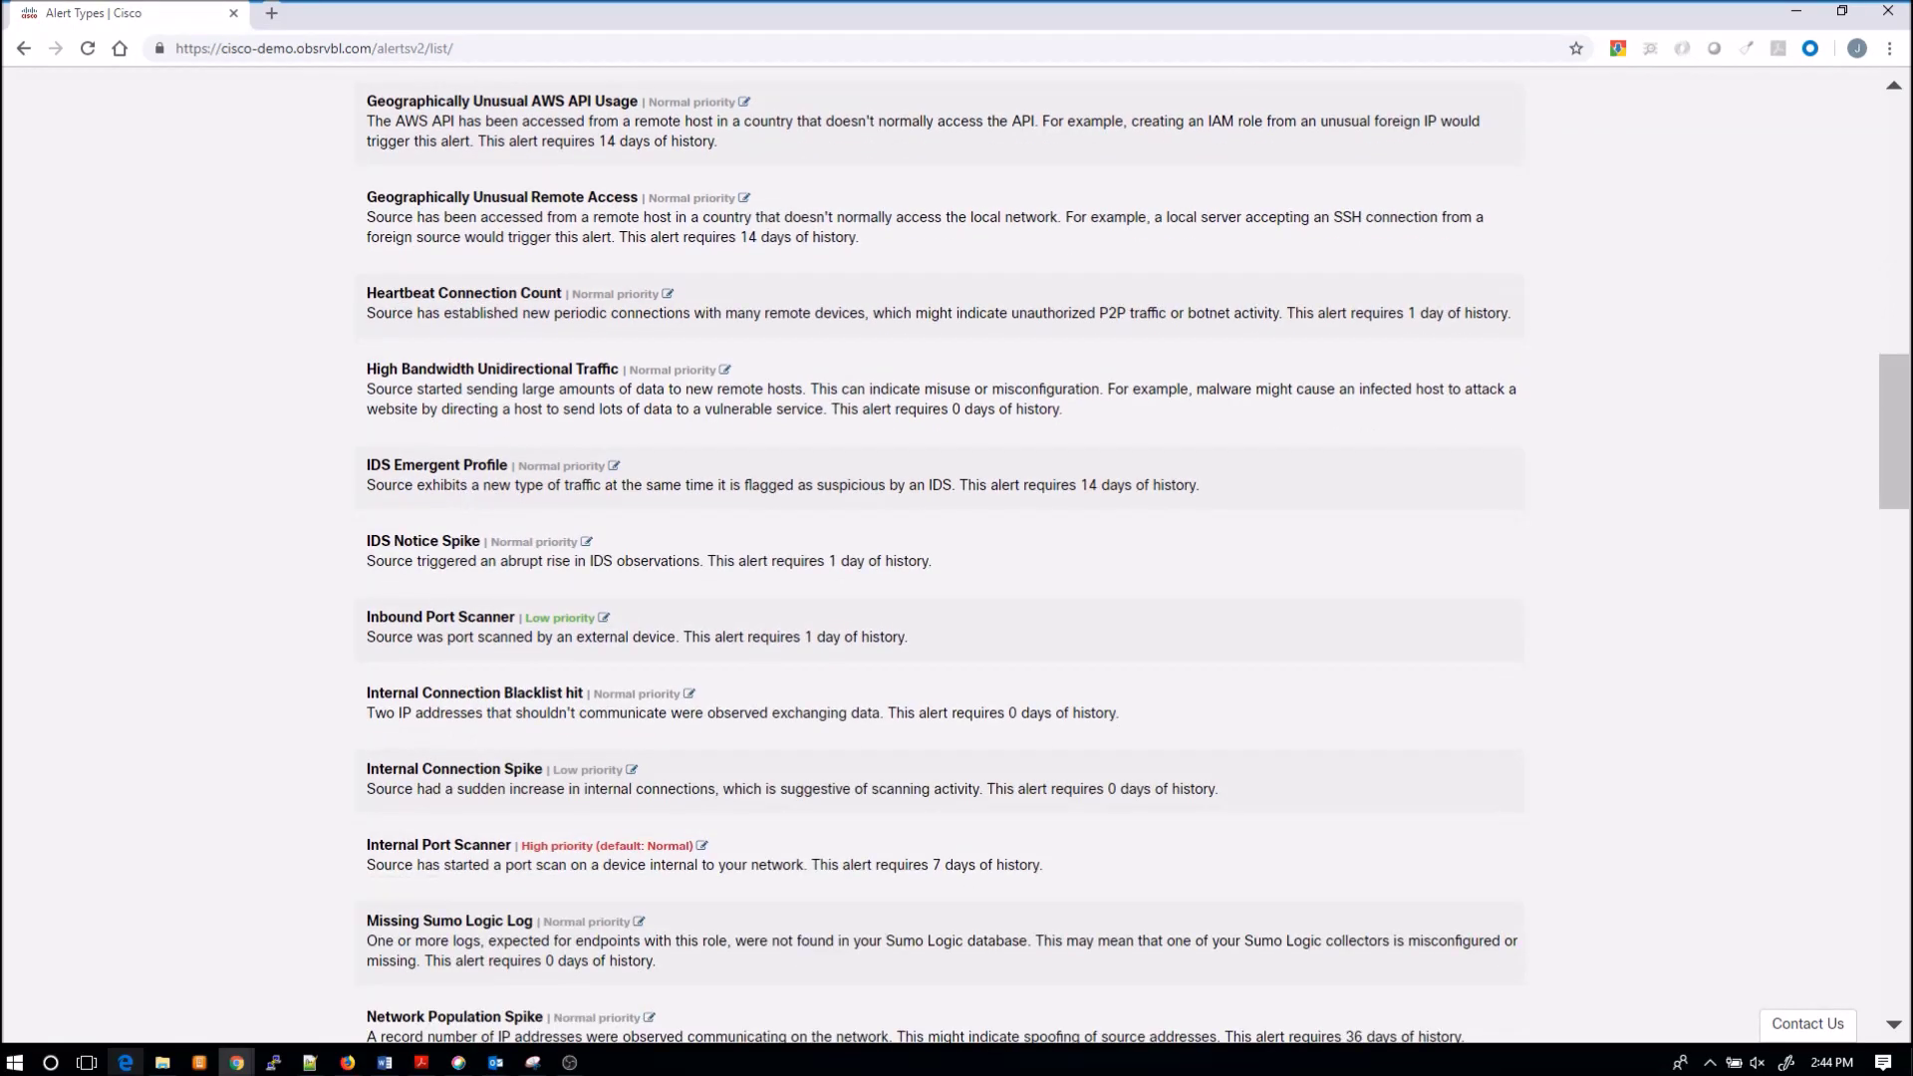
scroll(463, 504, "down", 6)
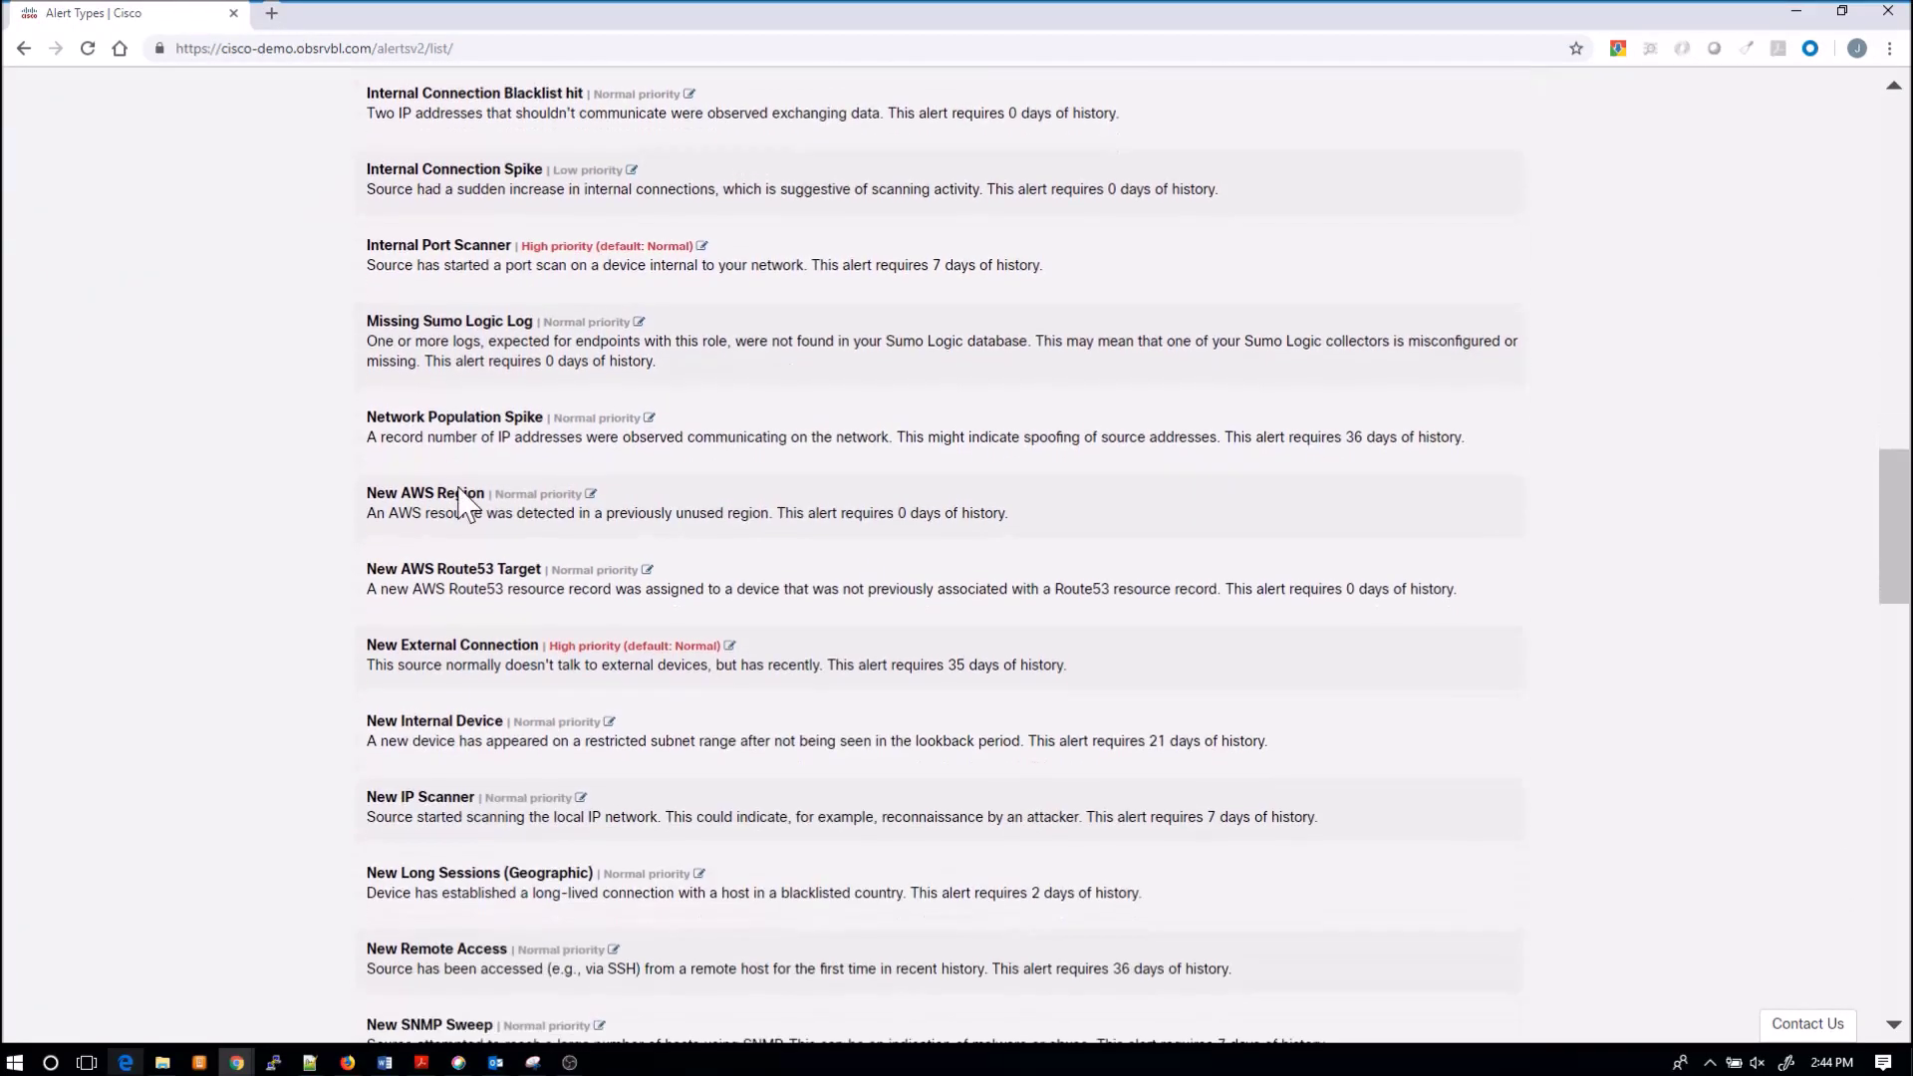
scroll(464, 504, "down", 7)
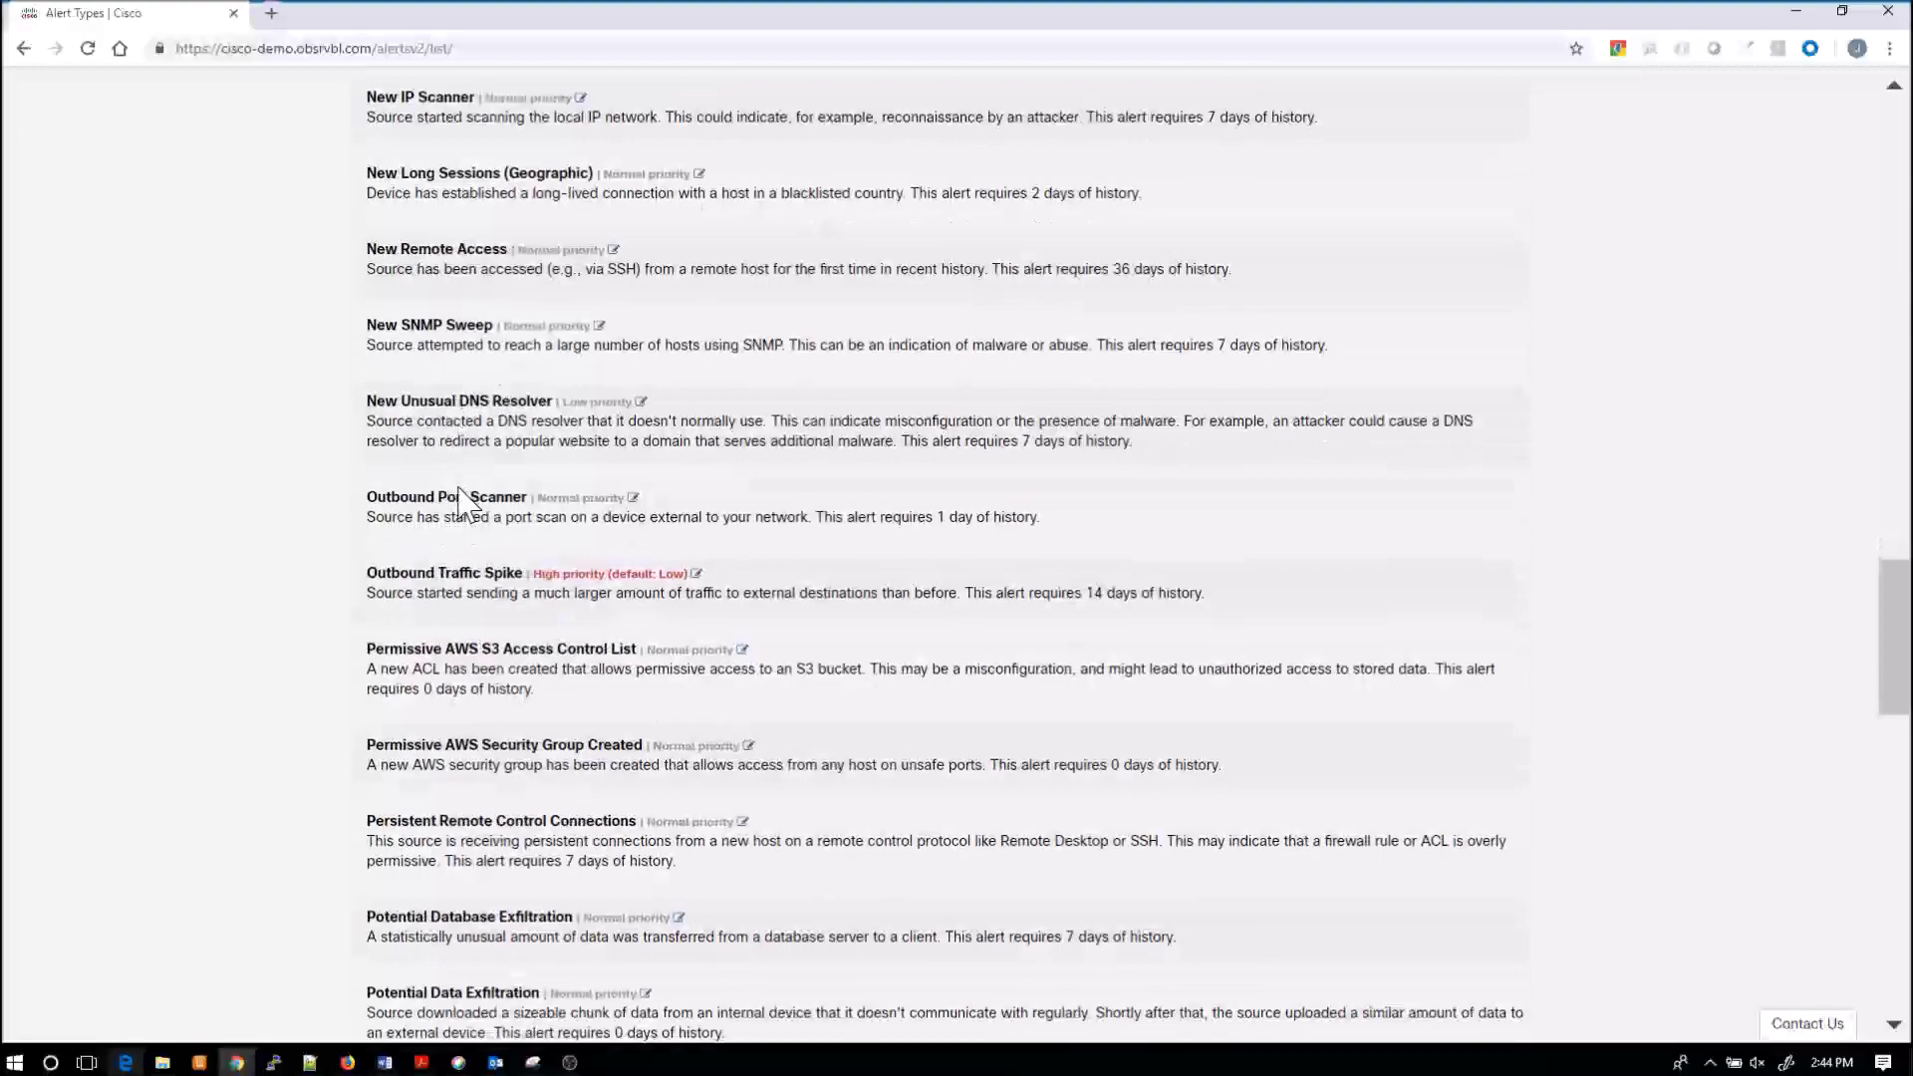
scroll(458, 495, "down", 11)
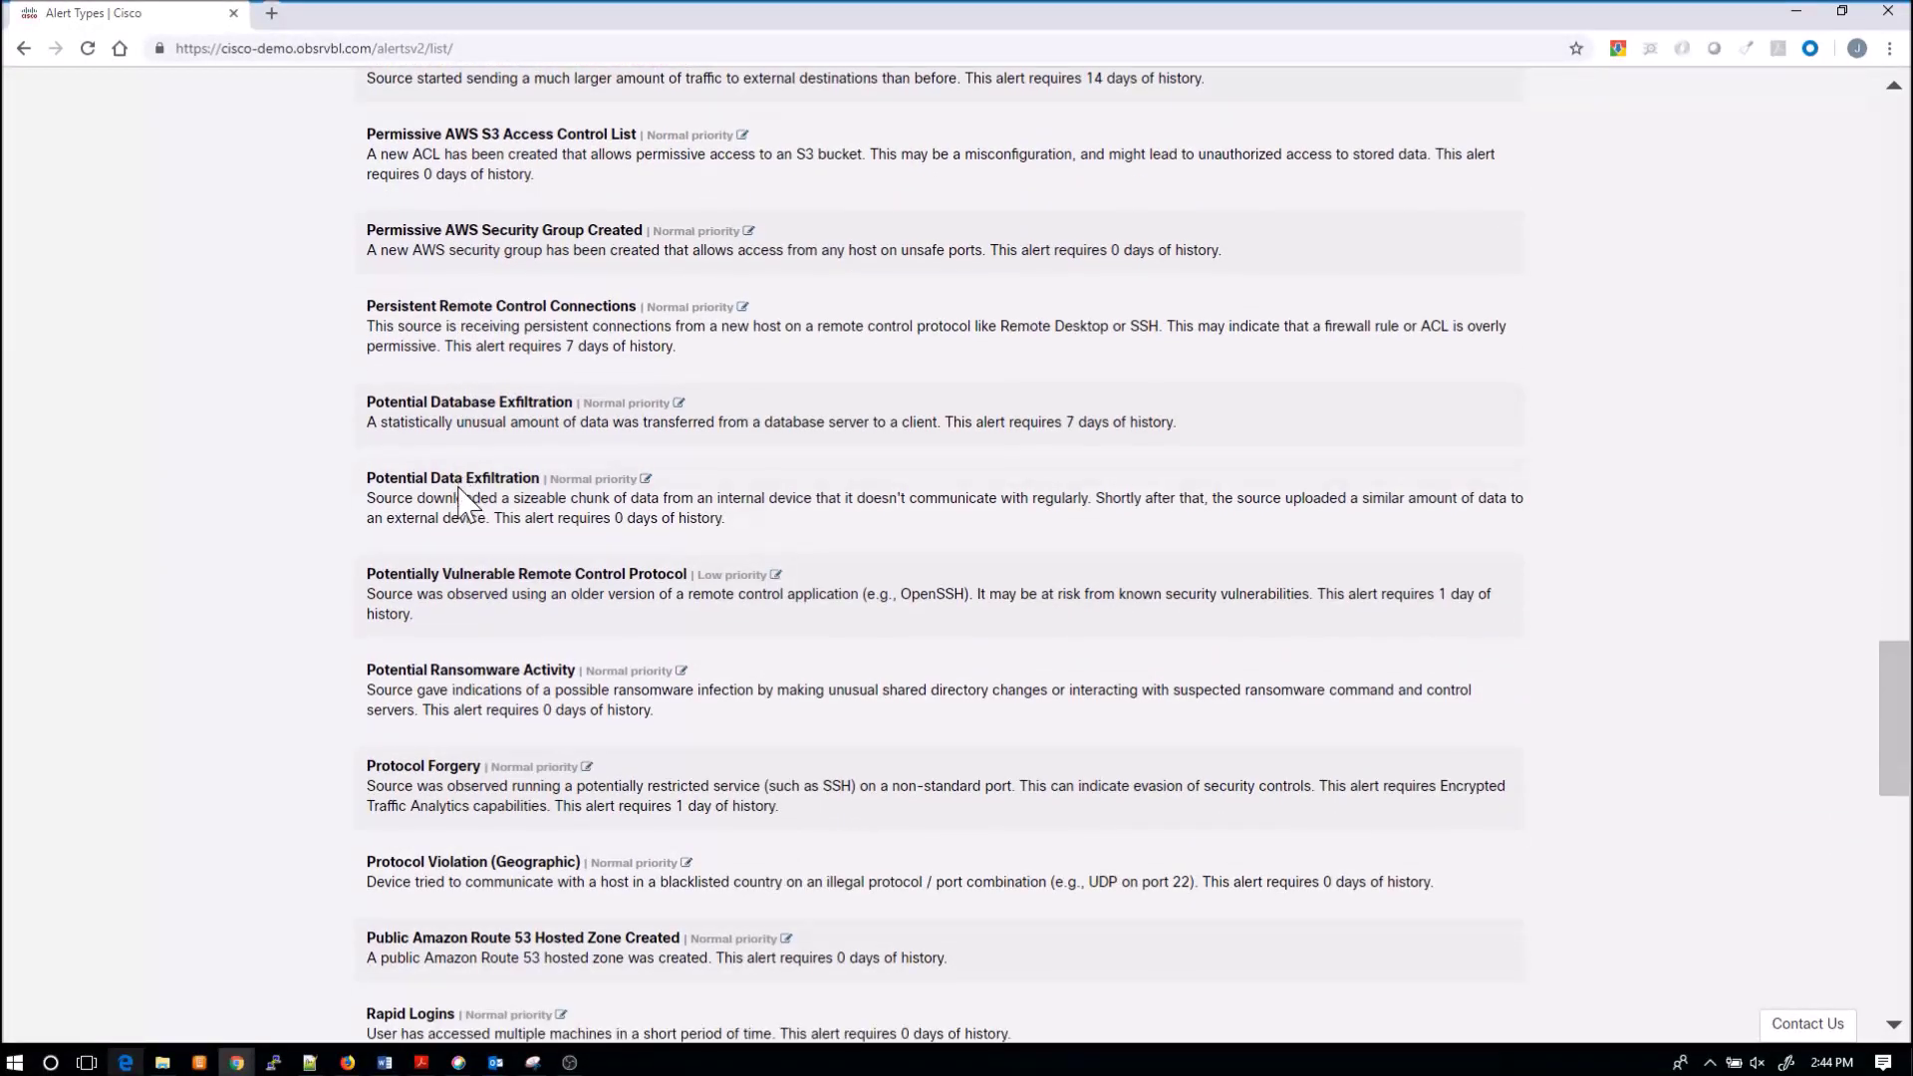
scroll(461, 499, "down", 8)
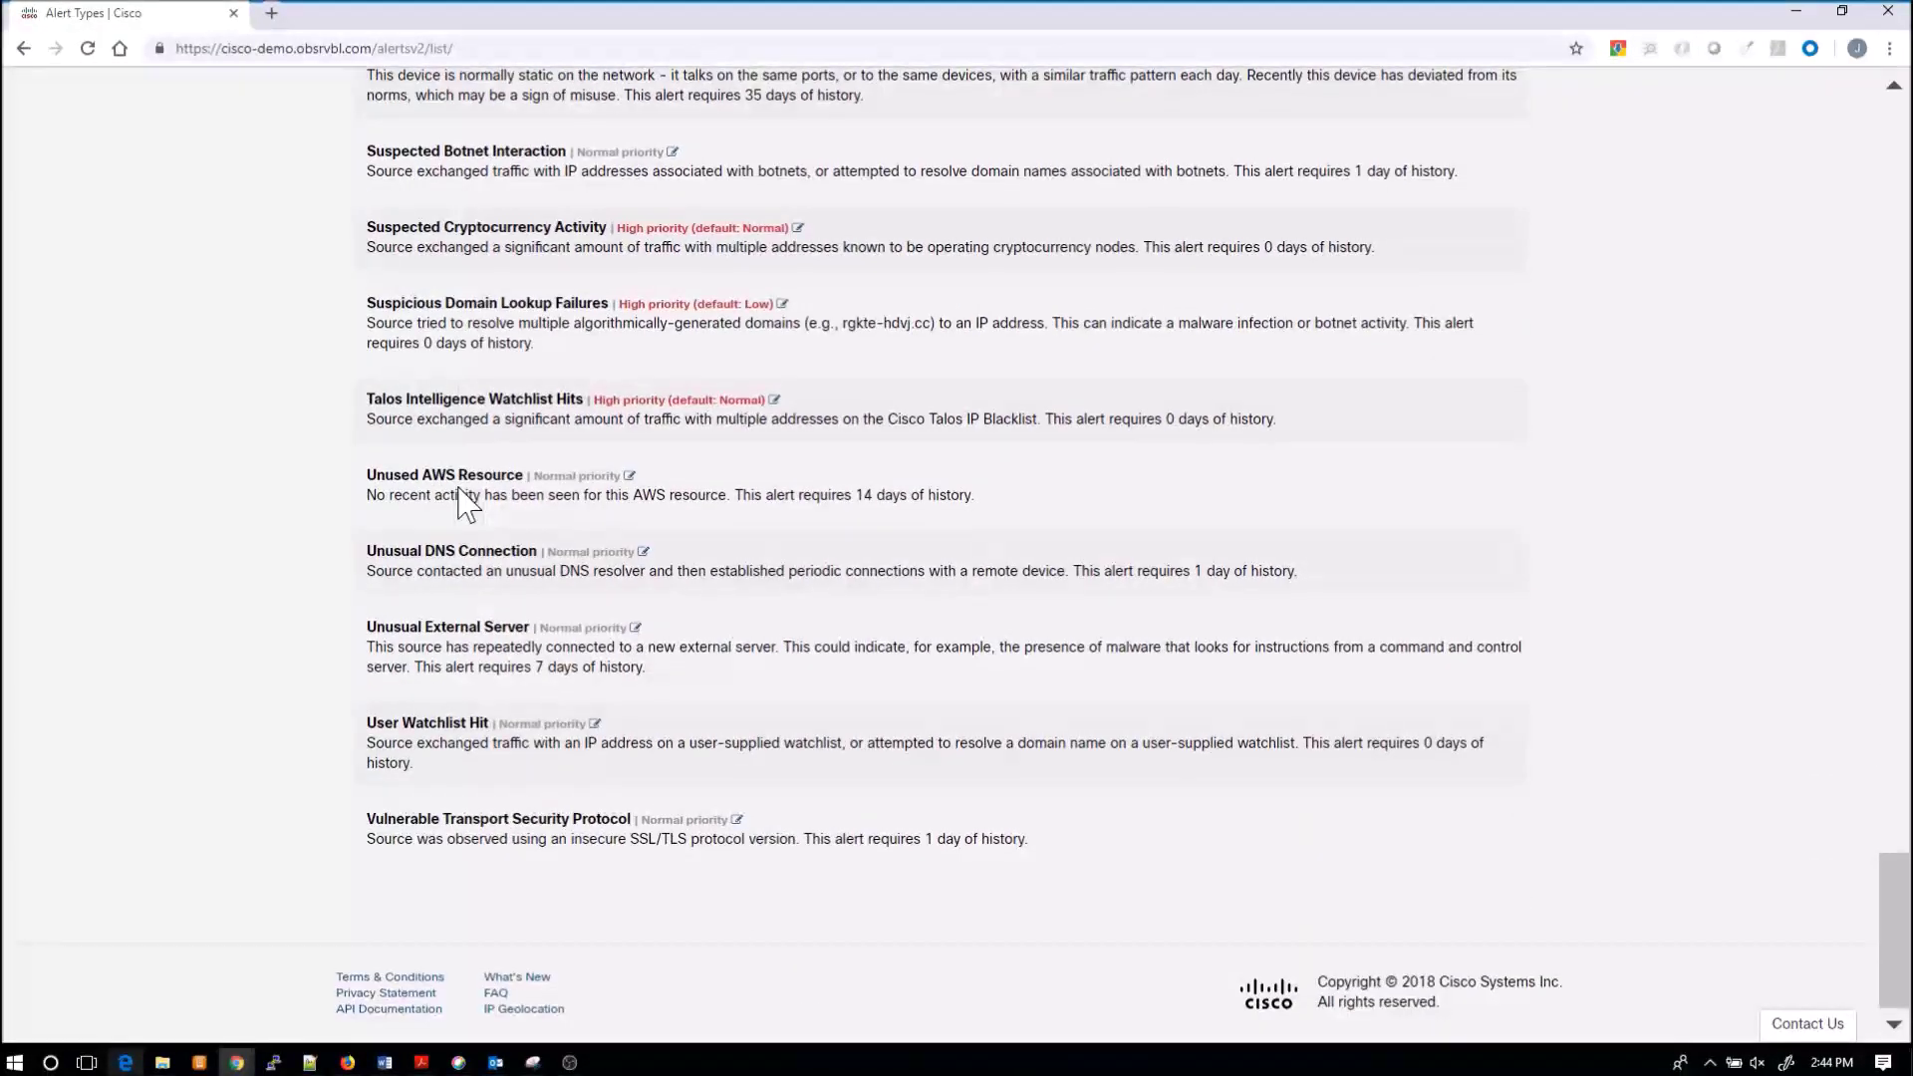
scroll(462, 499, "up", 14)
scroll(448, 476, "up", 20)
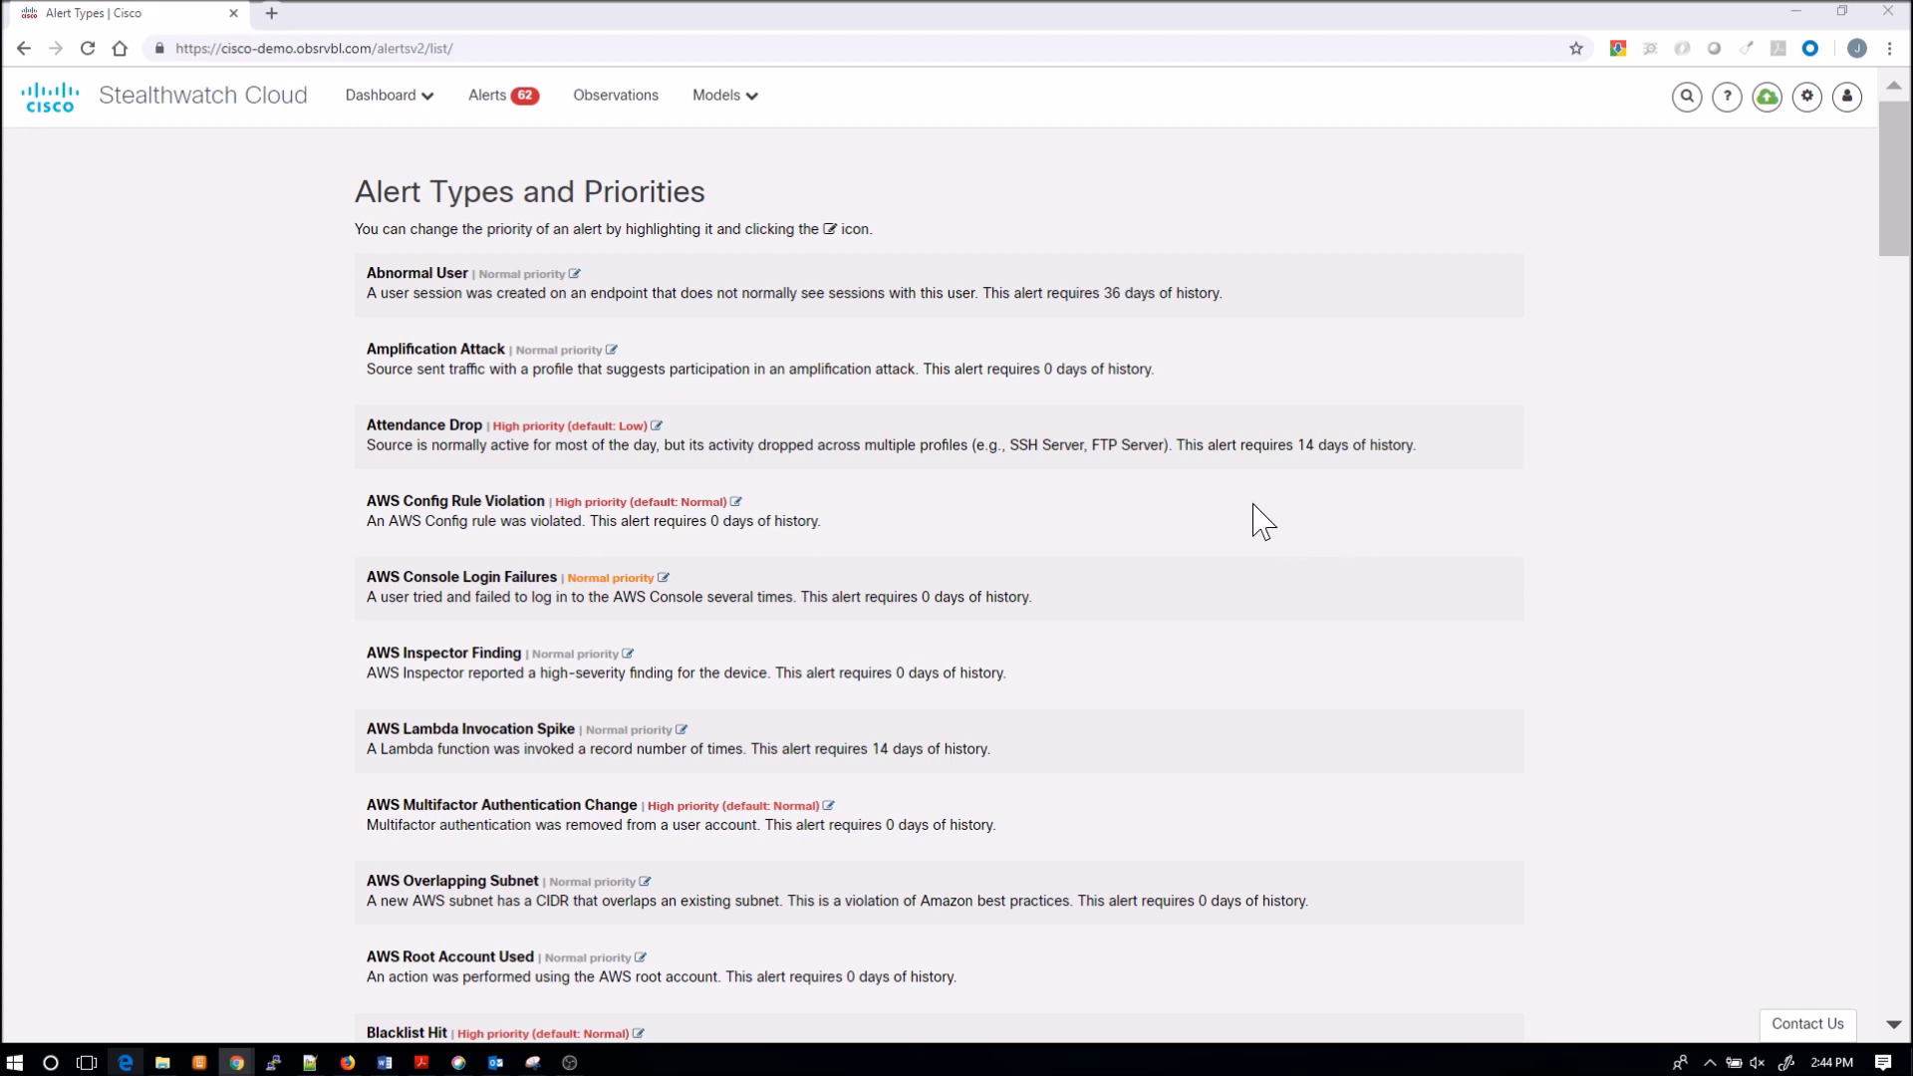
left_click(517, 111)
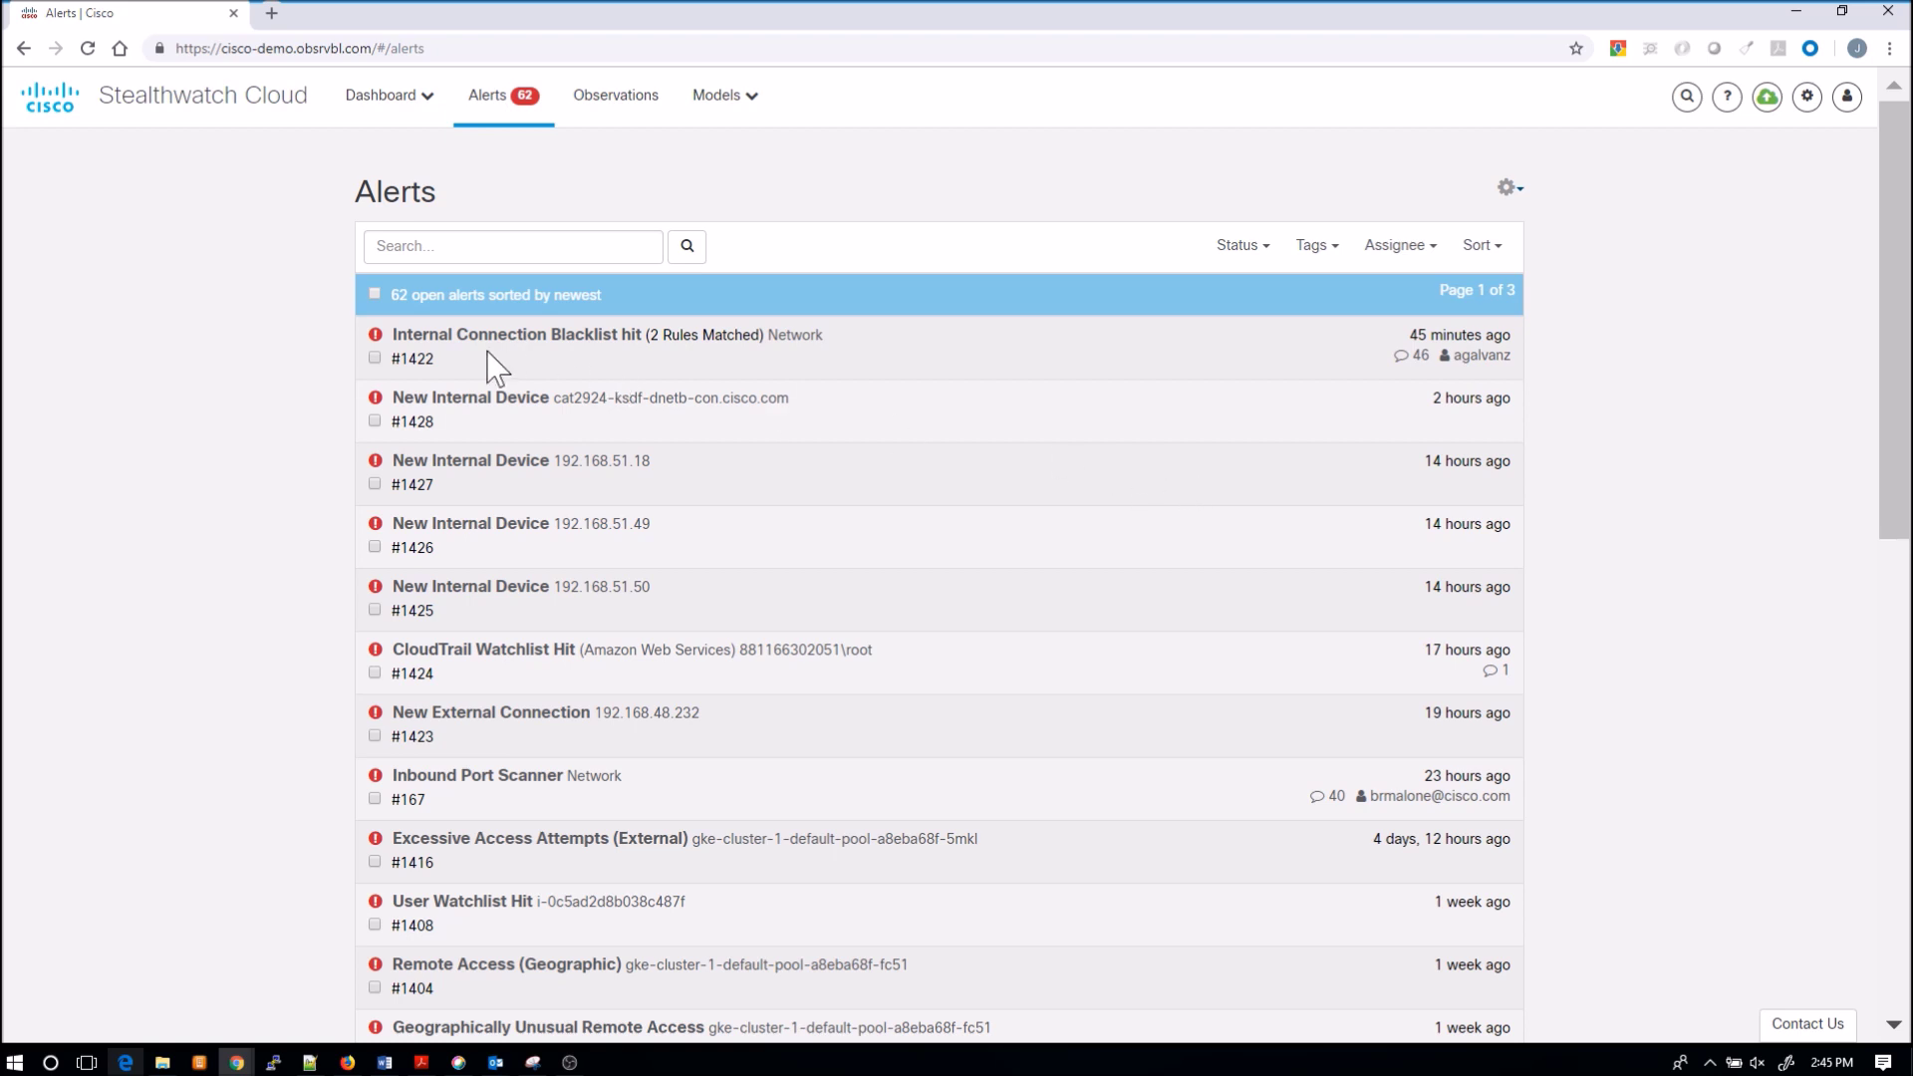
Open the Excessive Access Attempts (External) alert and check its possible assignees, leaving it unassigned
left_click(462, 840)
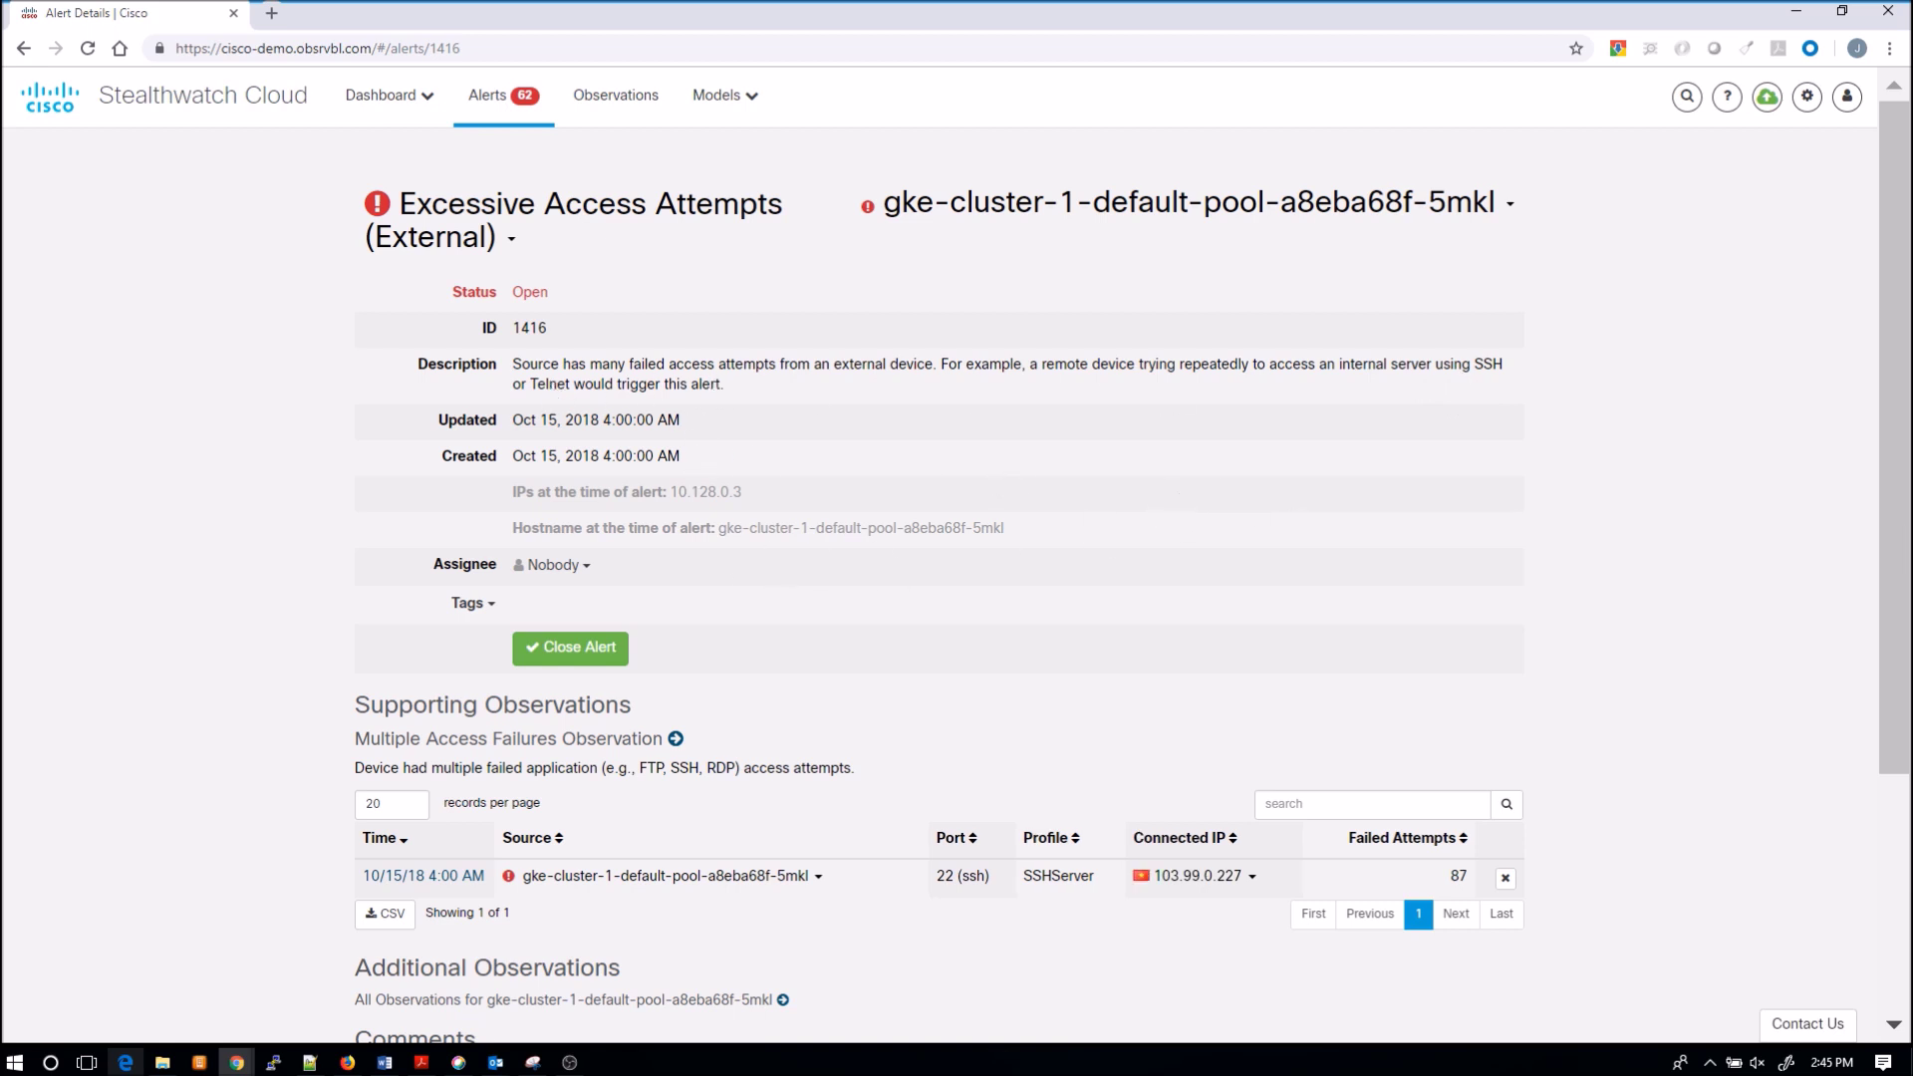
left_click(548, 566)
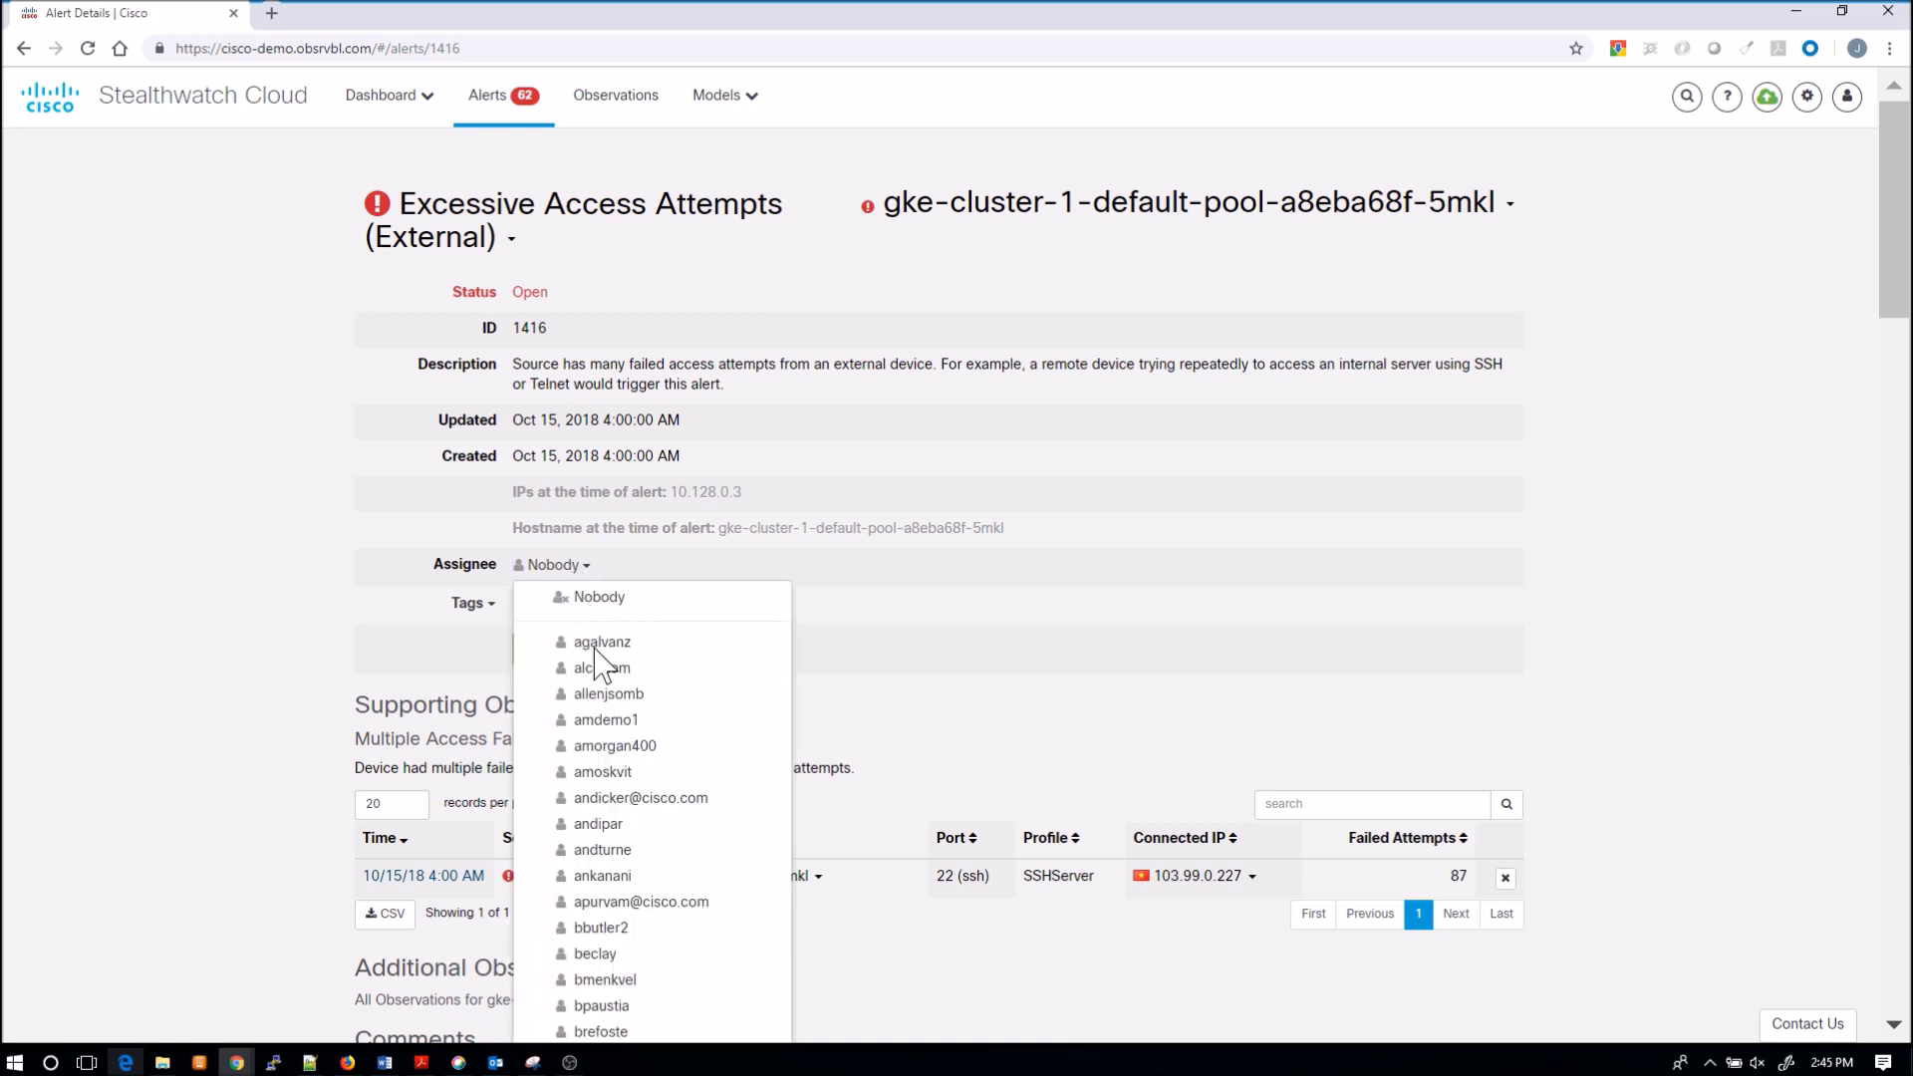
left_click(630, 570)
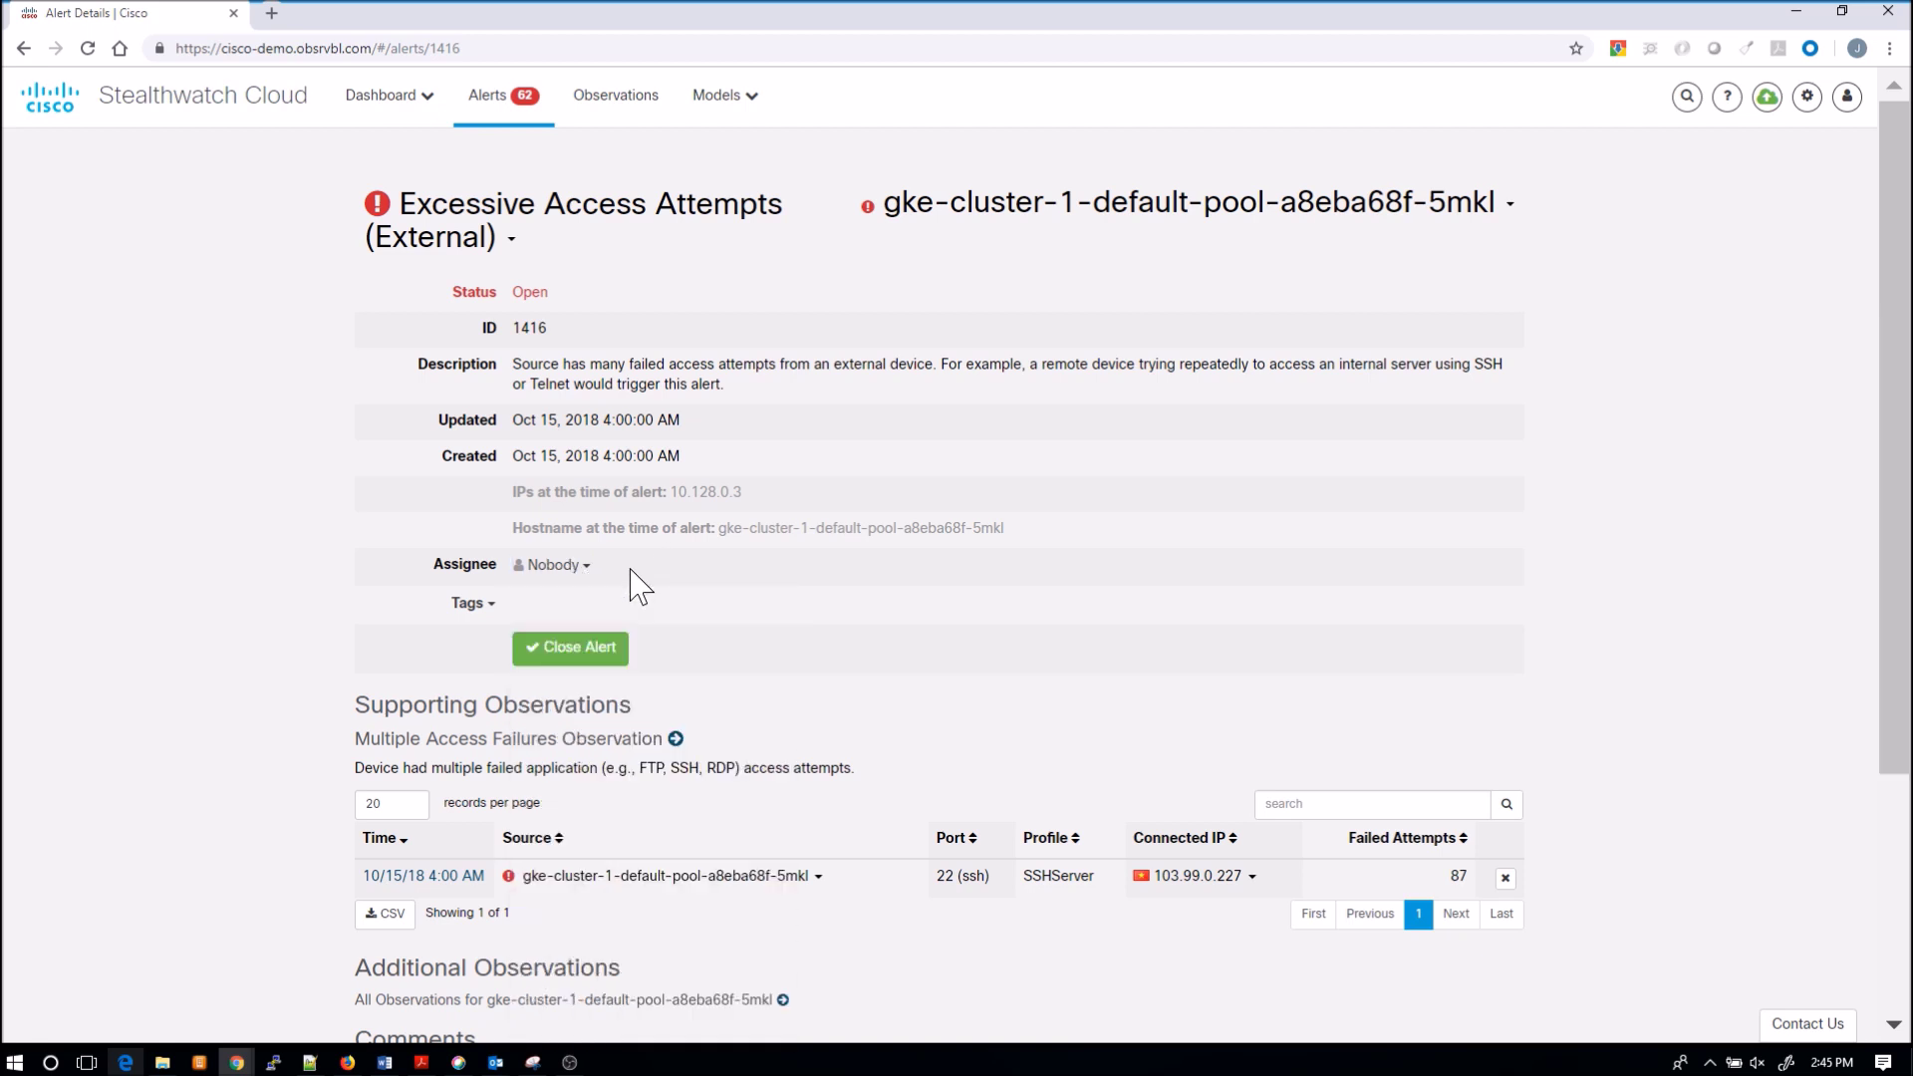
Review the supporting observation of 87 failed SSH attempts and show lookup options for 103.99.0.227
scroll(662, 588, "down", 2)
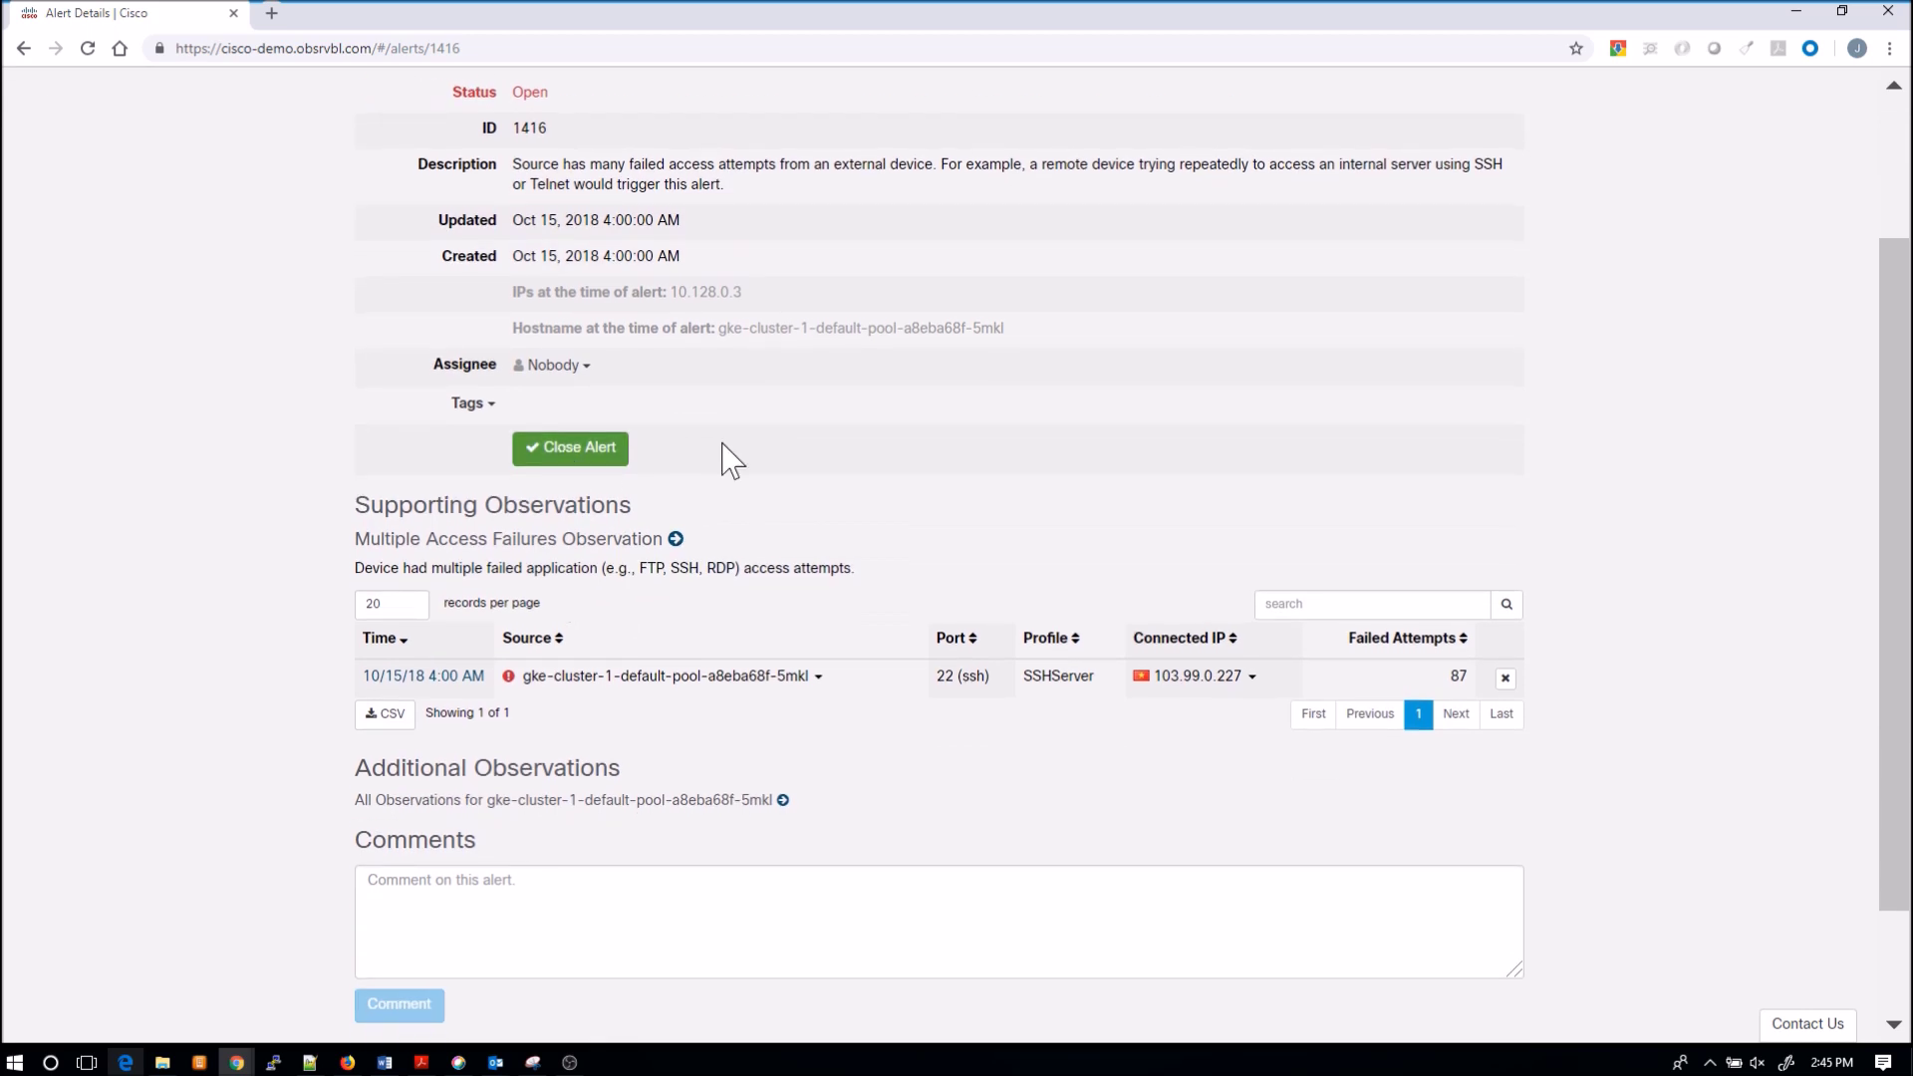
scroll(732, 458, "up", 2)
scroll(743, 460, "down", 3)
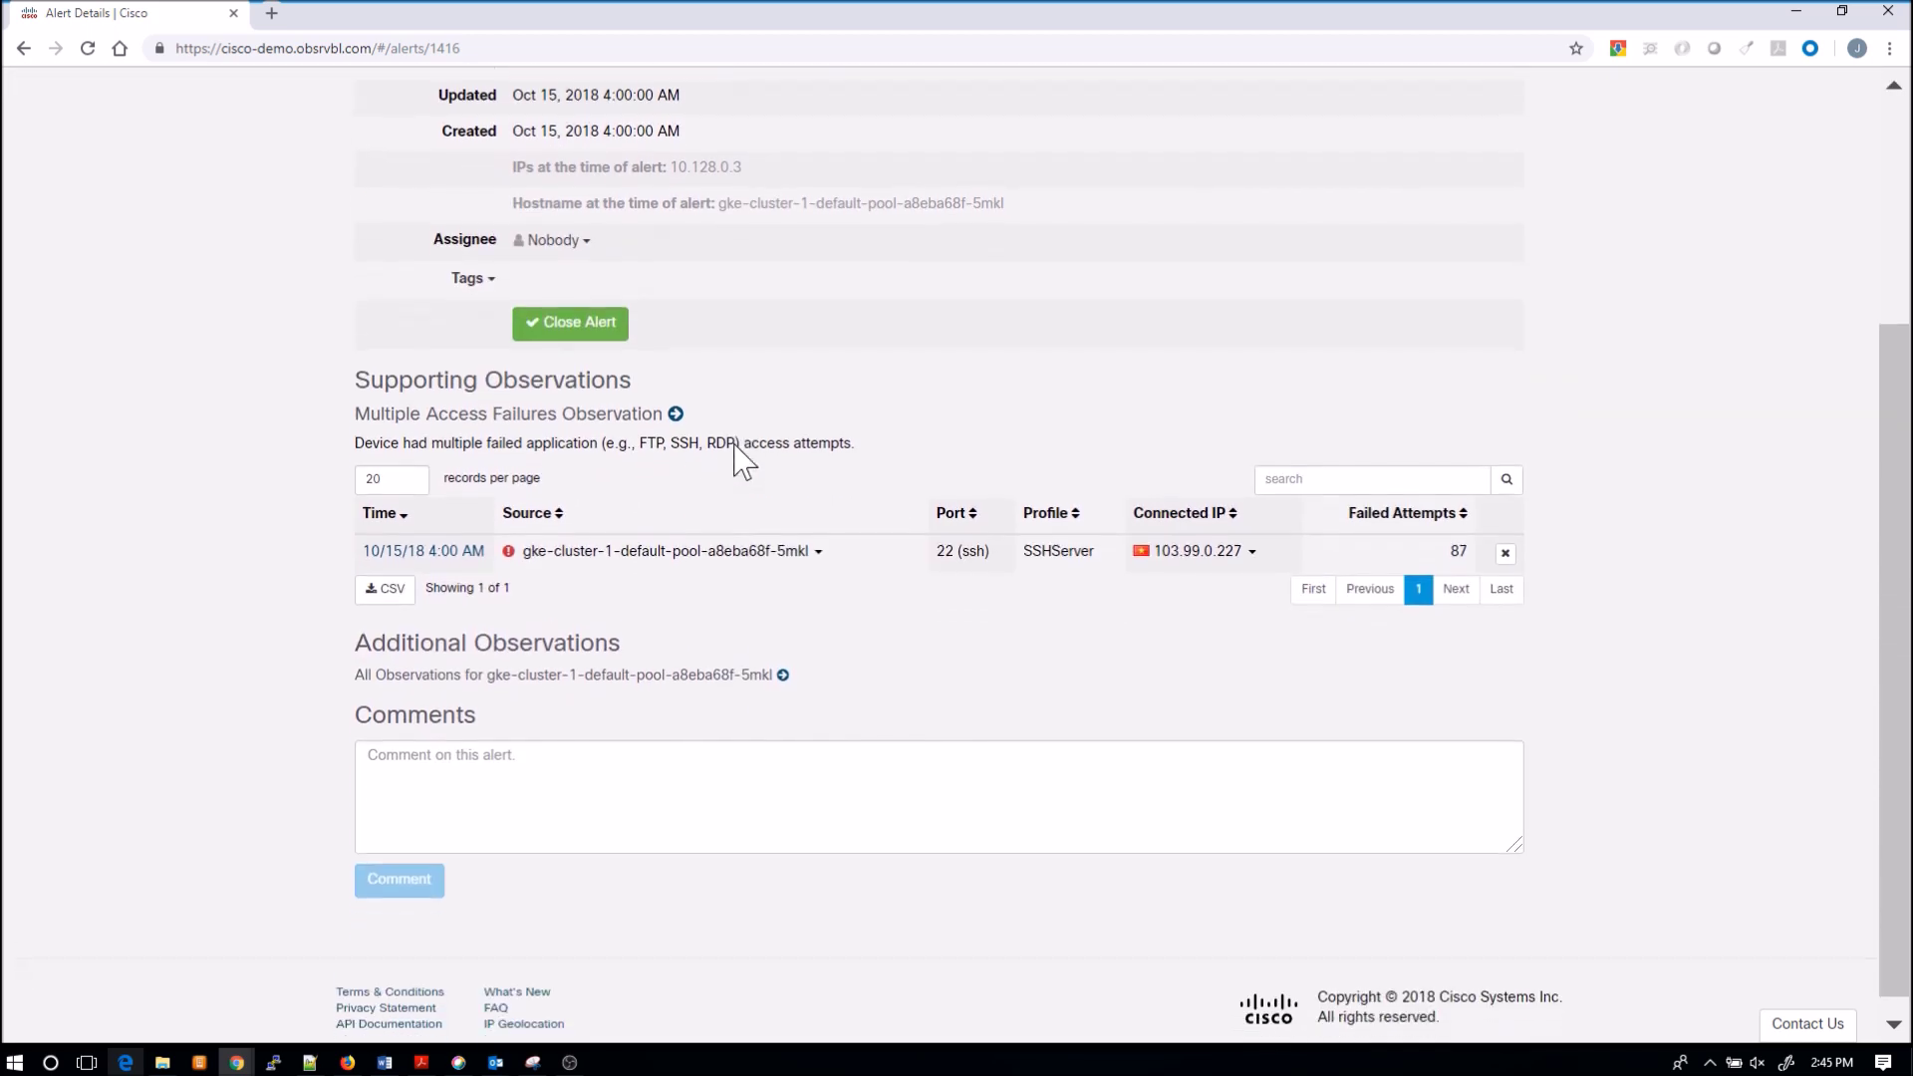
mouse_move(591, 541)
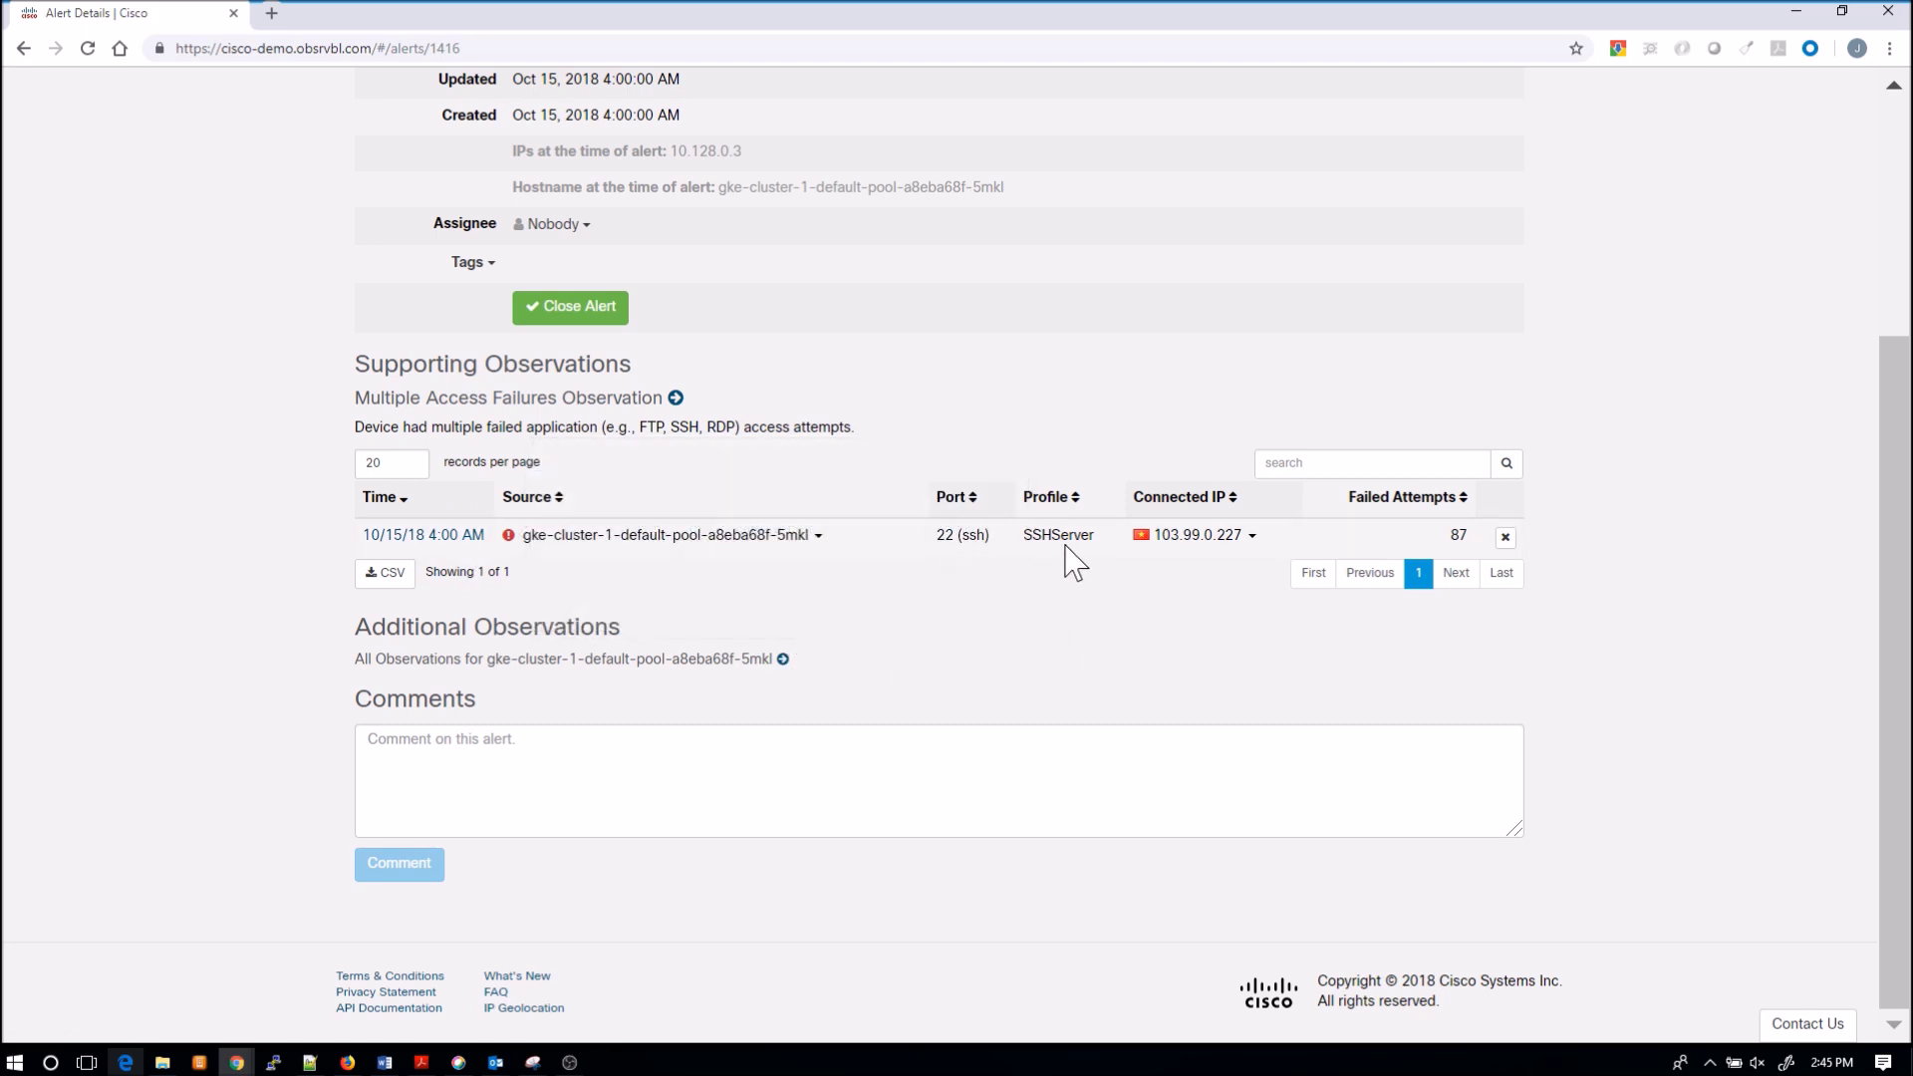
left_click(1252, 541)
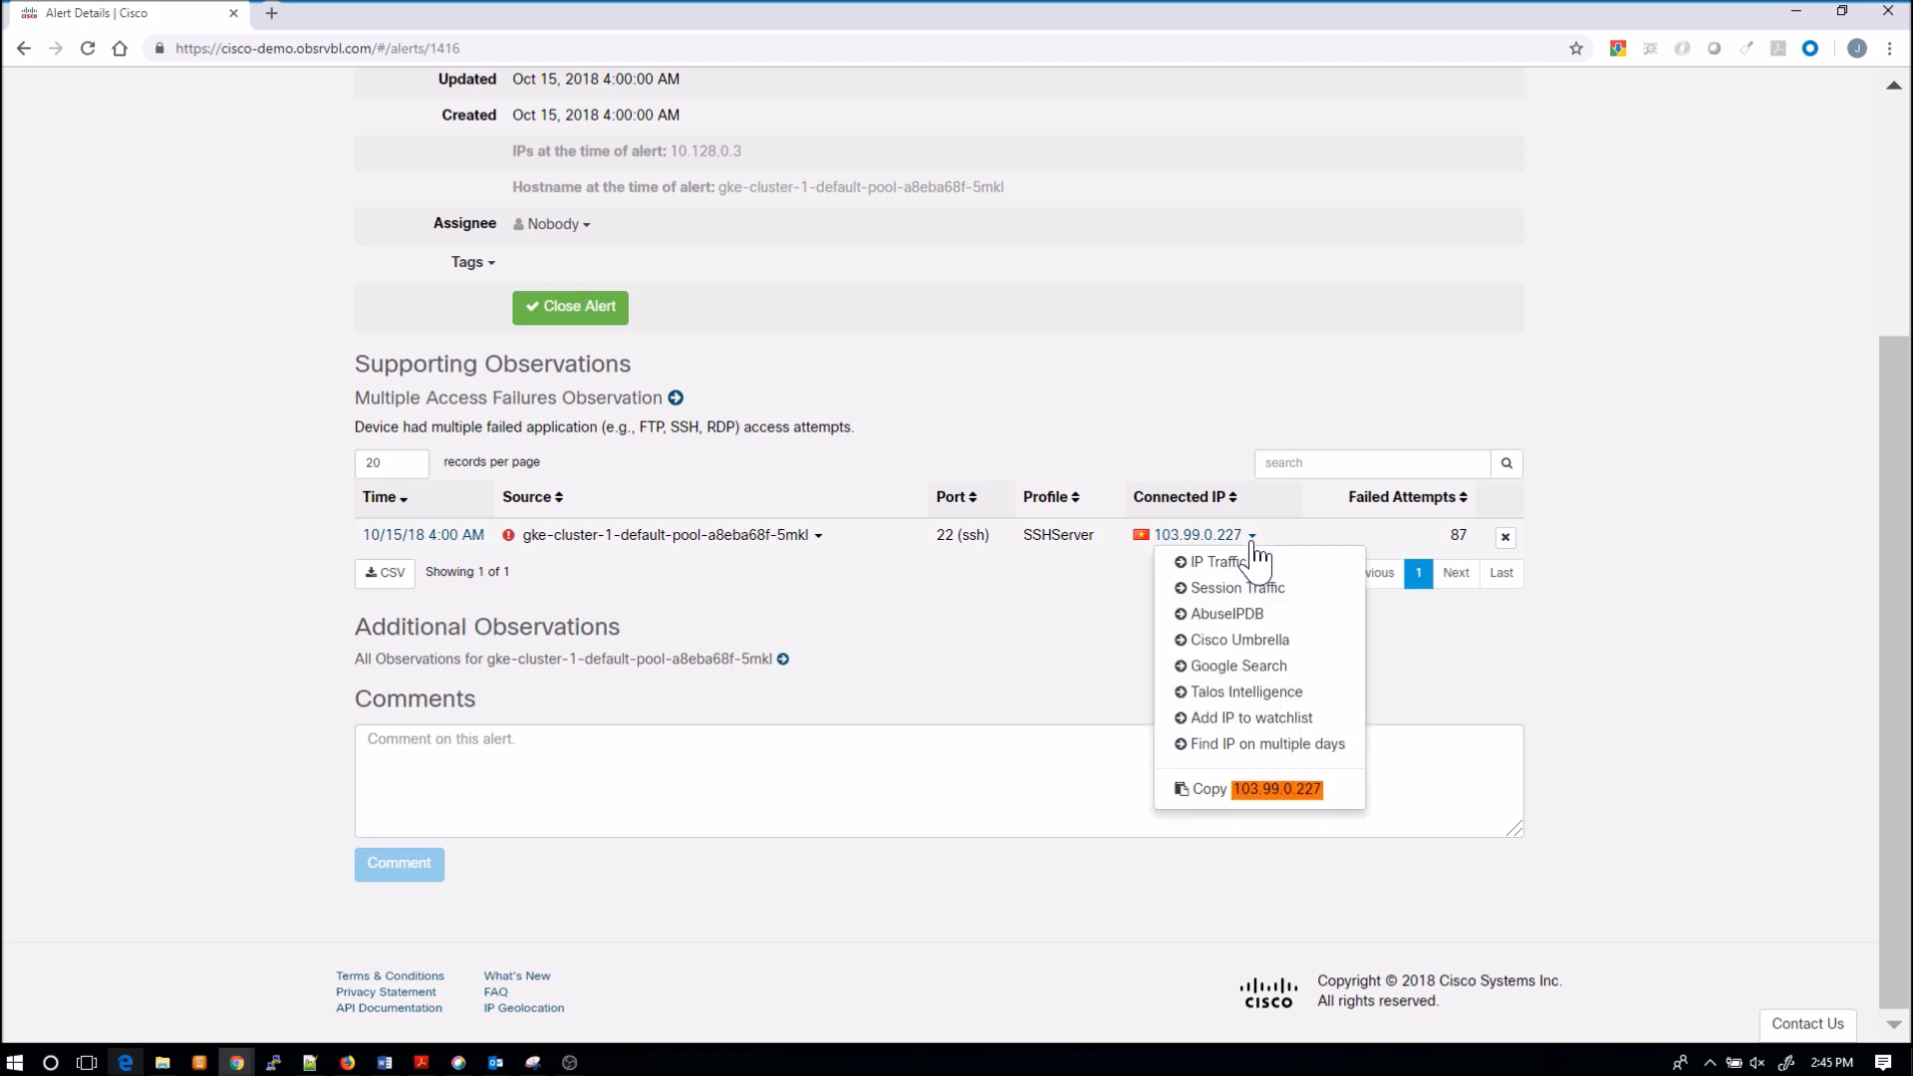
left_click(1233, 650)
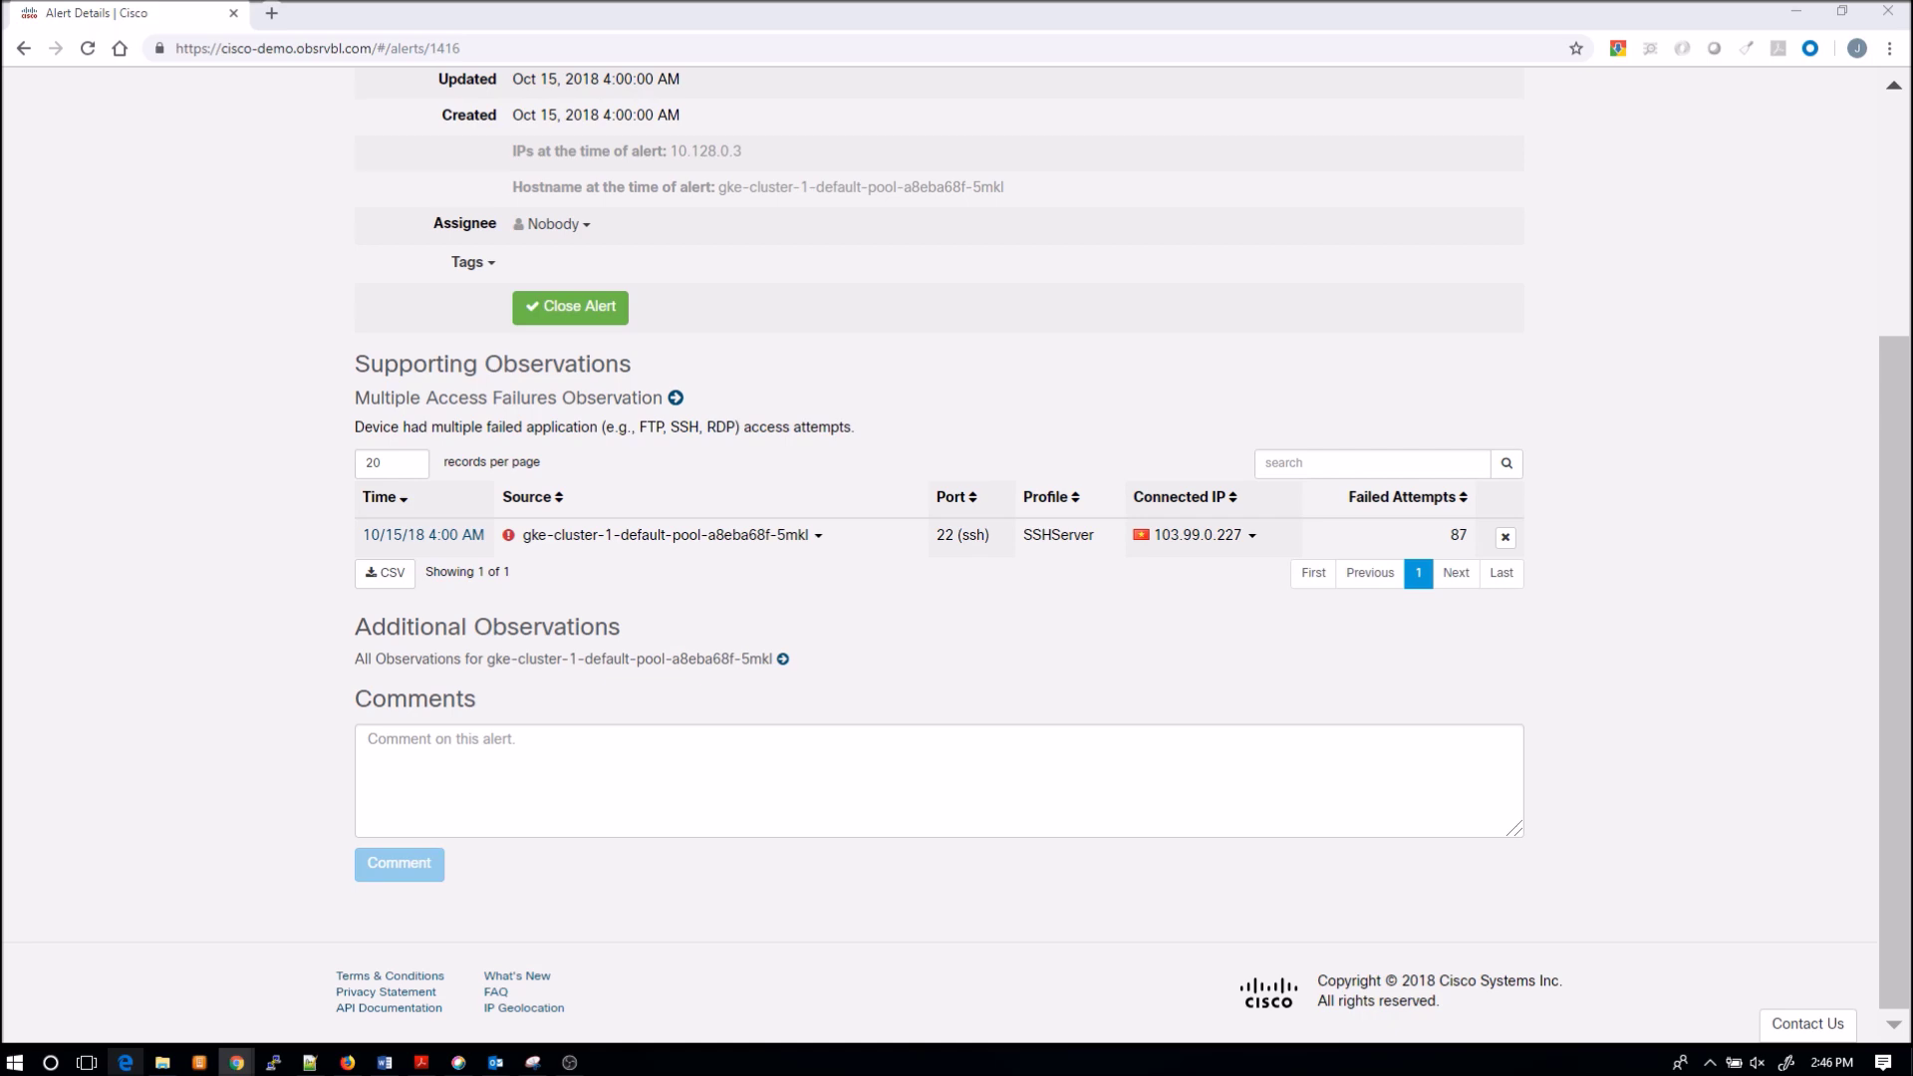
scroll(619, 409, "up", 3)
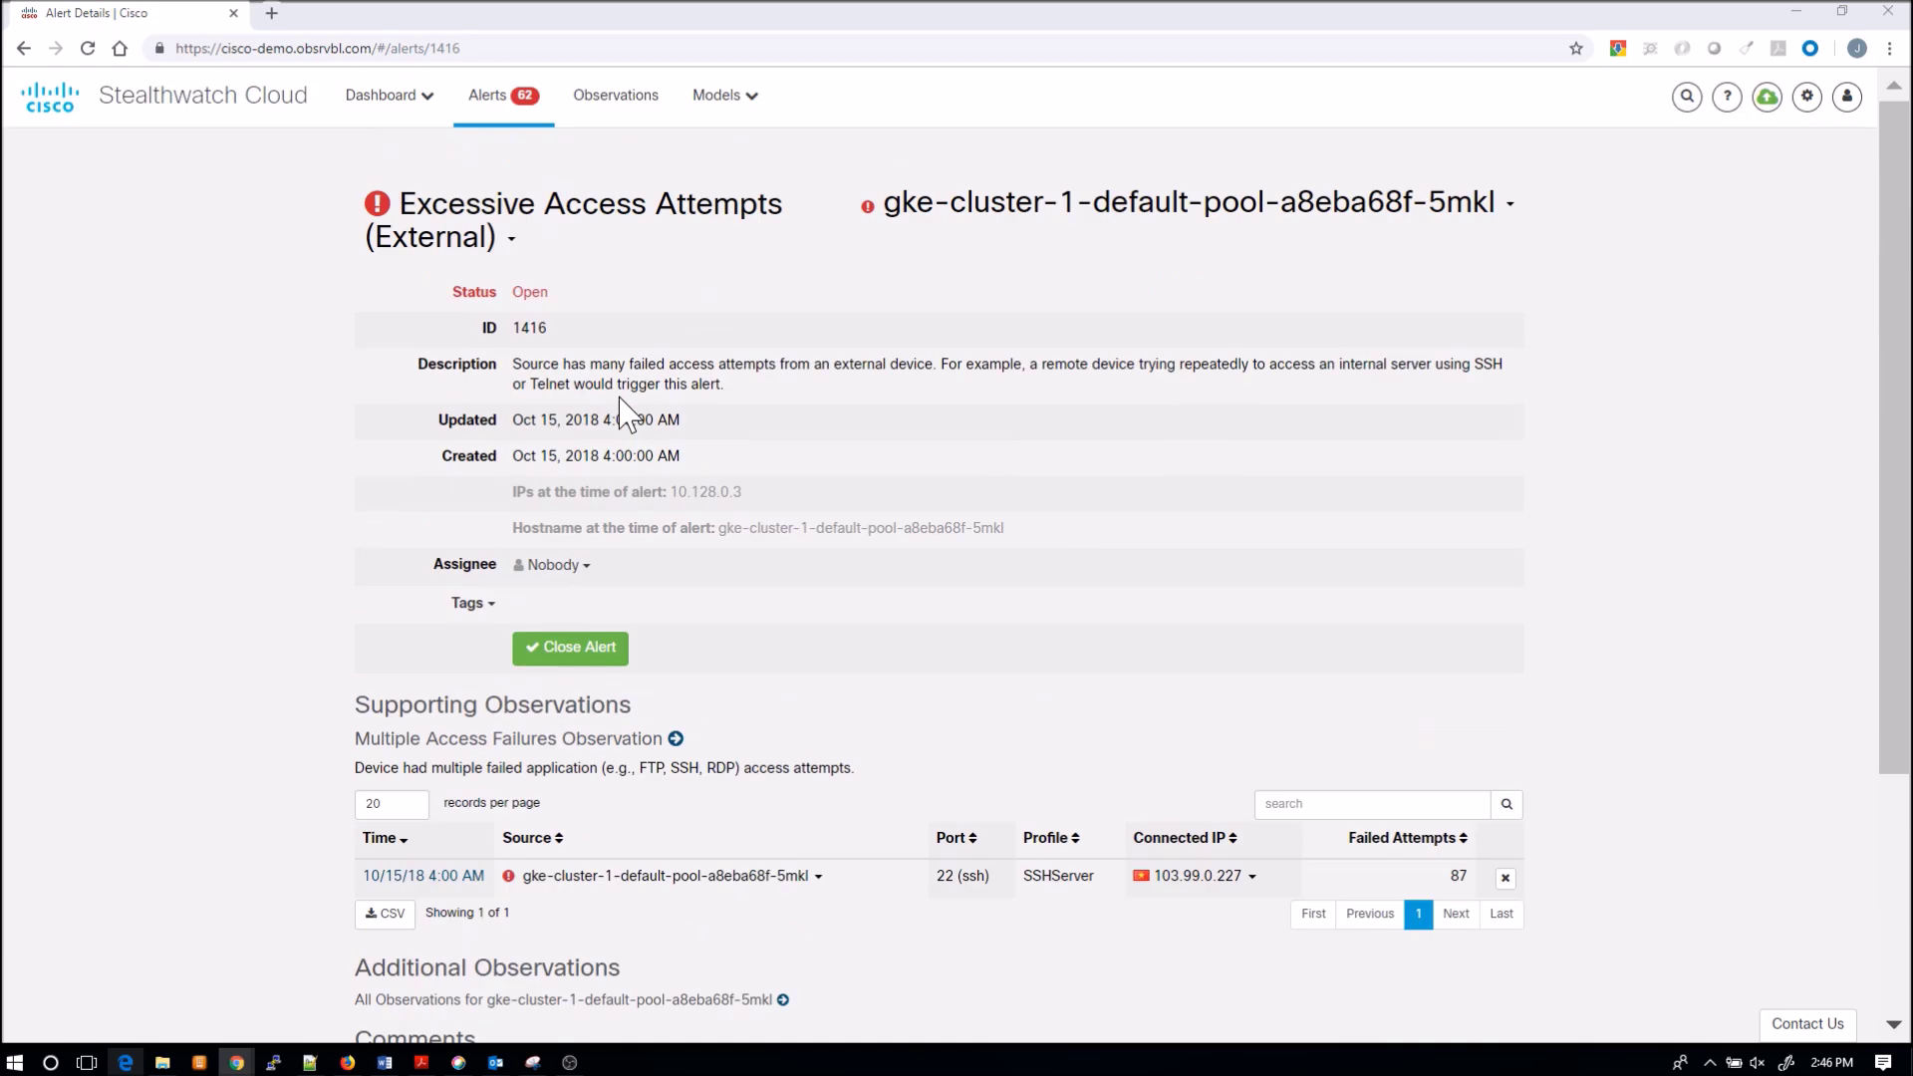
left_click(488, 98)
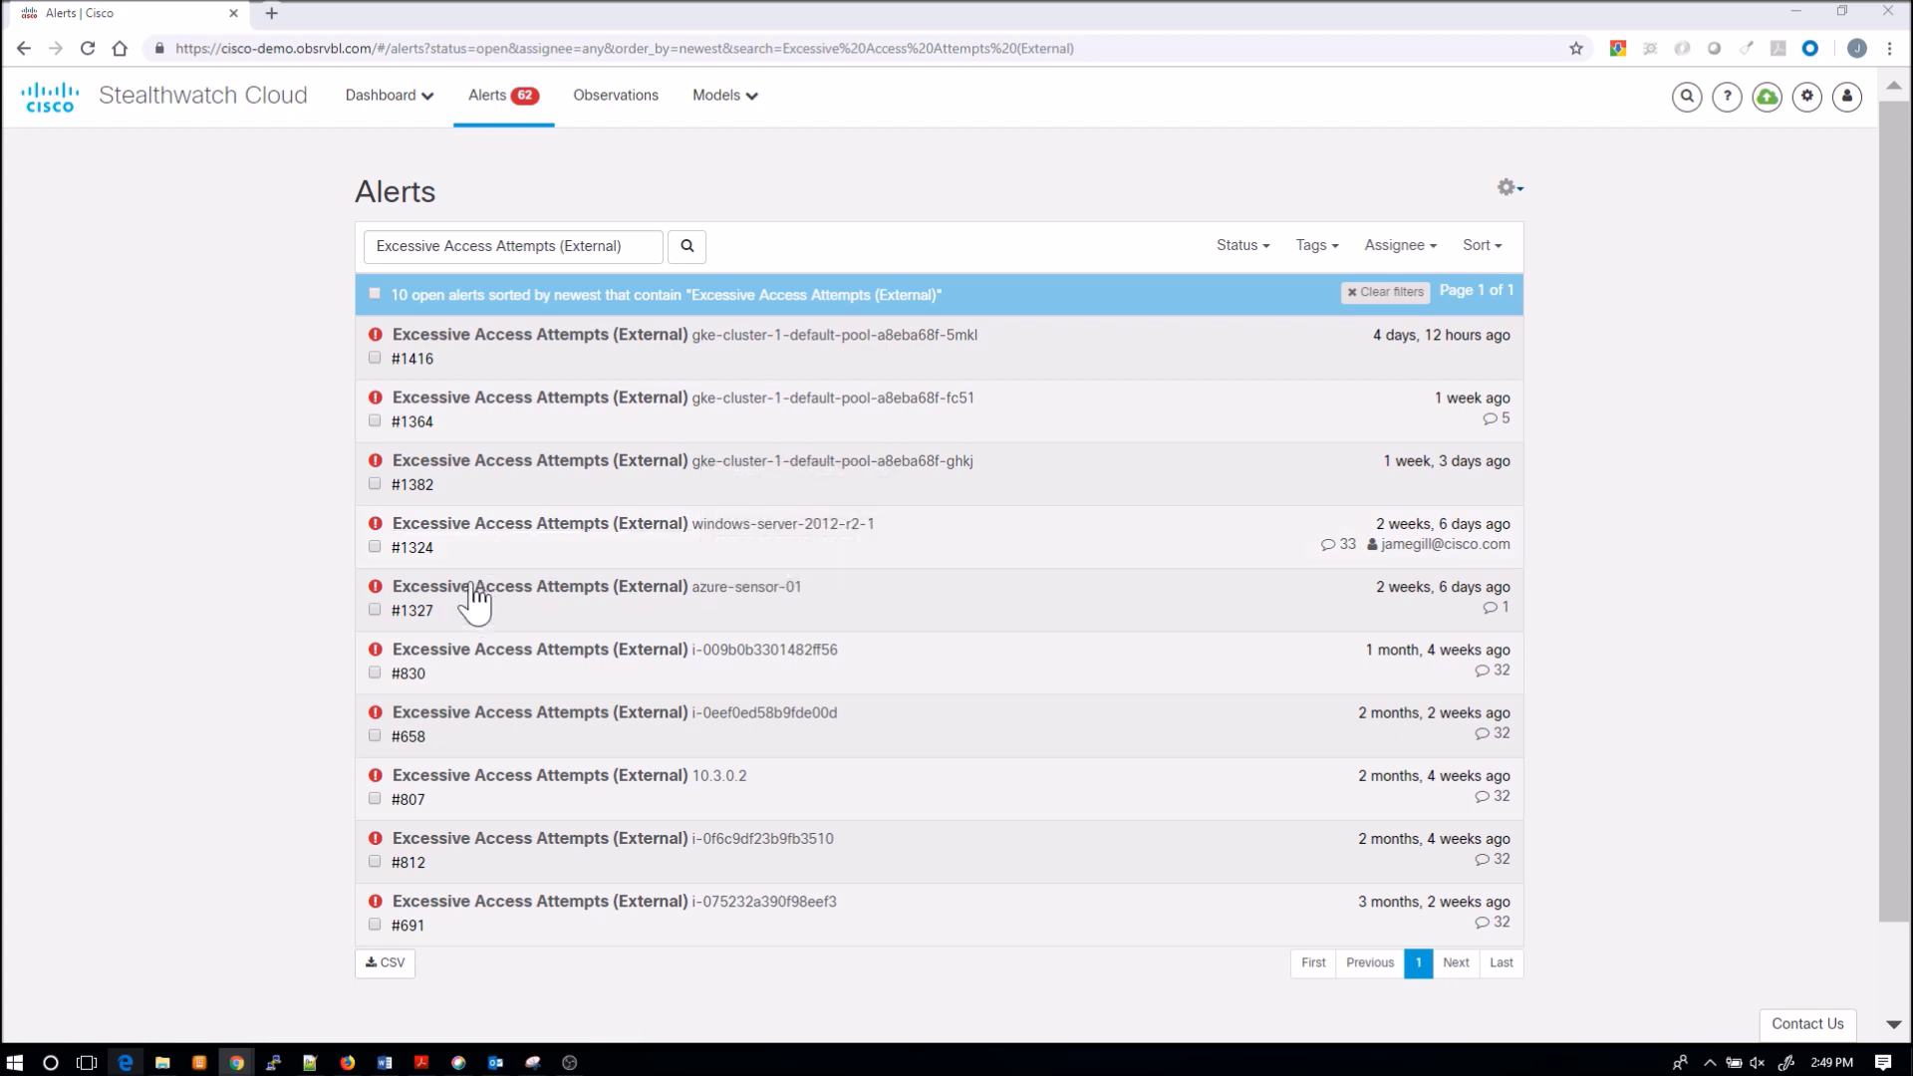
Open alert #807, Excessive Access Attempts (External) on host 10.3.0.2
left_click(515, 775)
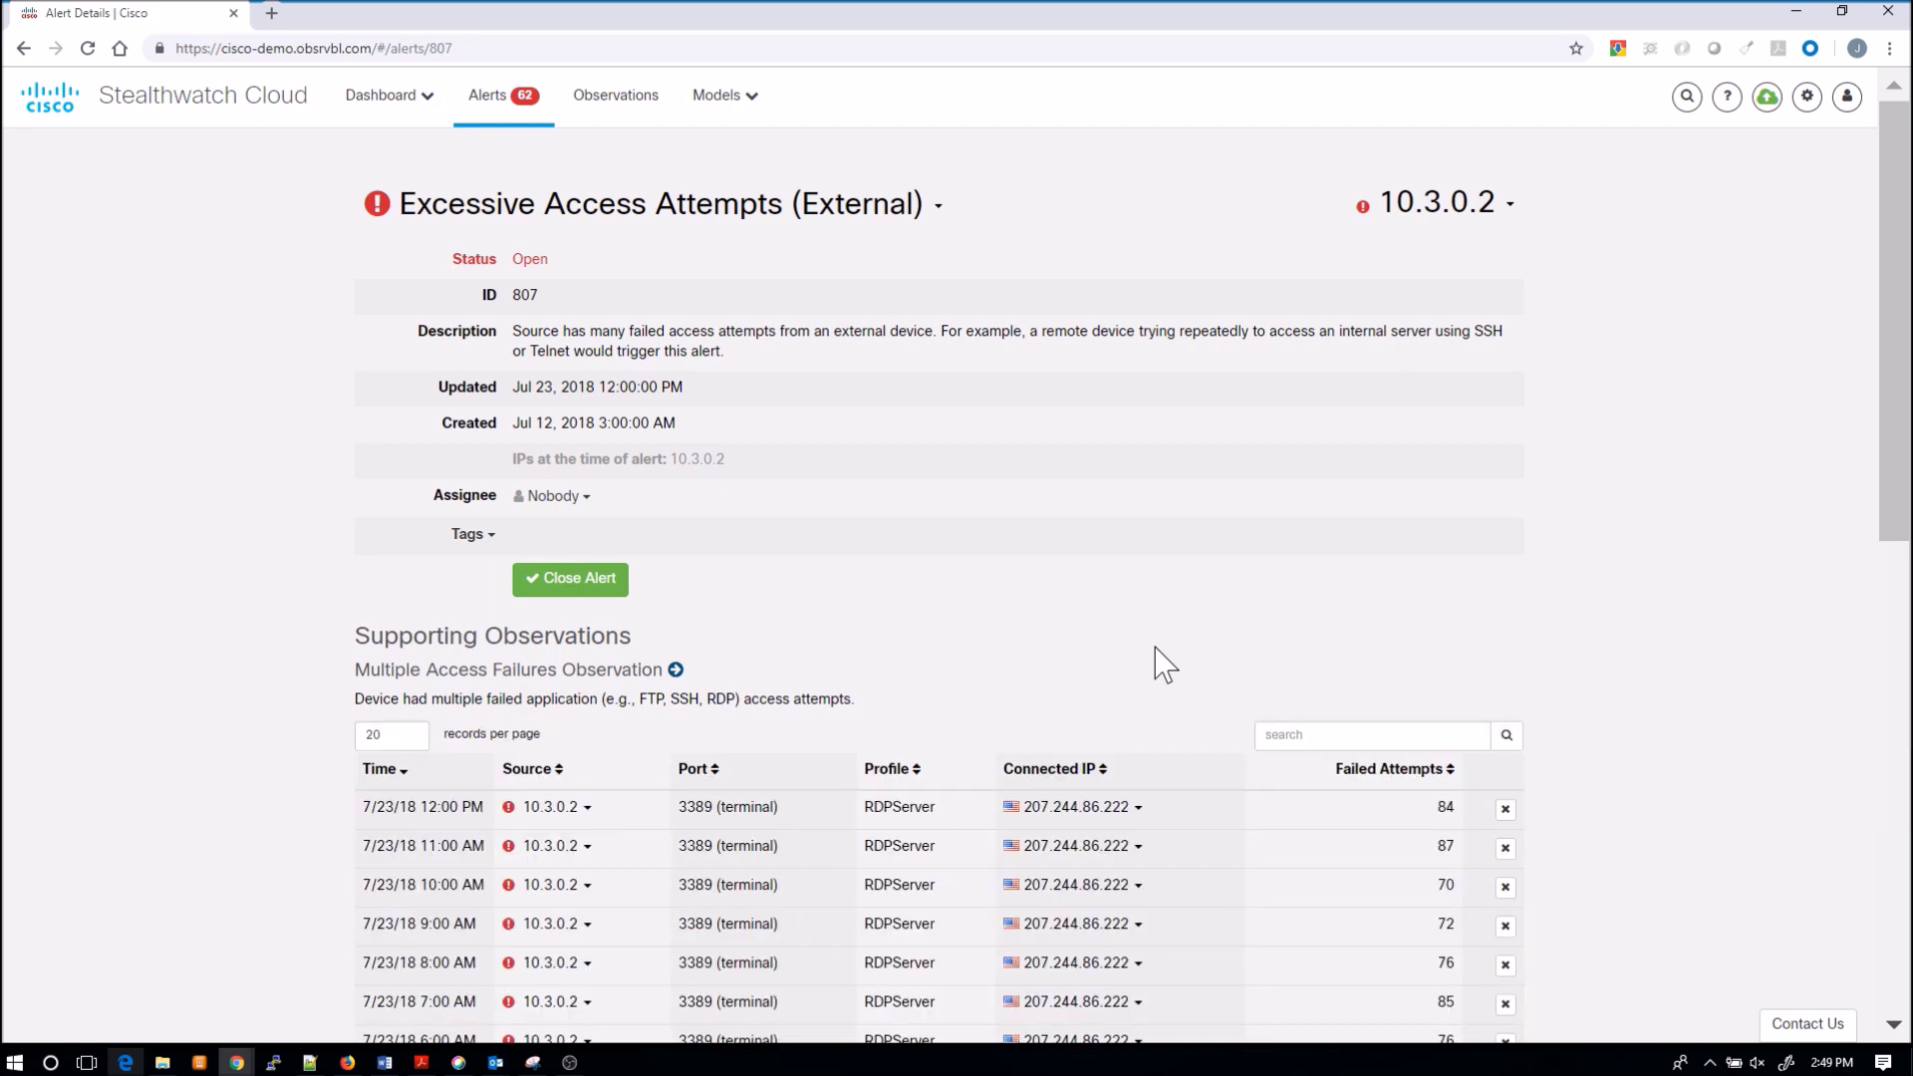
Show all observations for 10.3.0.2 and browse its 1,599 RDP 3389 access failures
scroll(1164, 663, "down", 6)
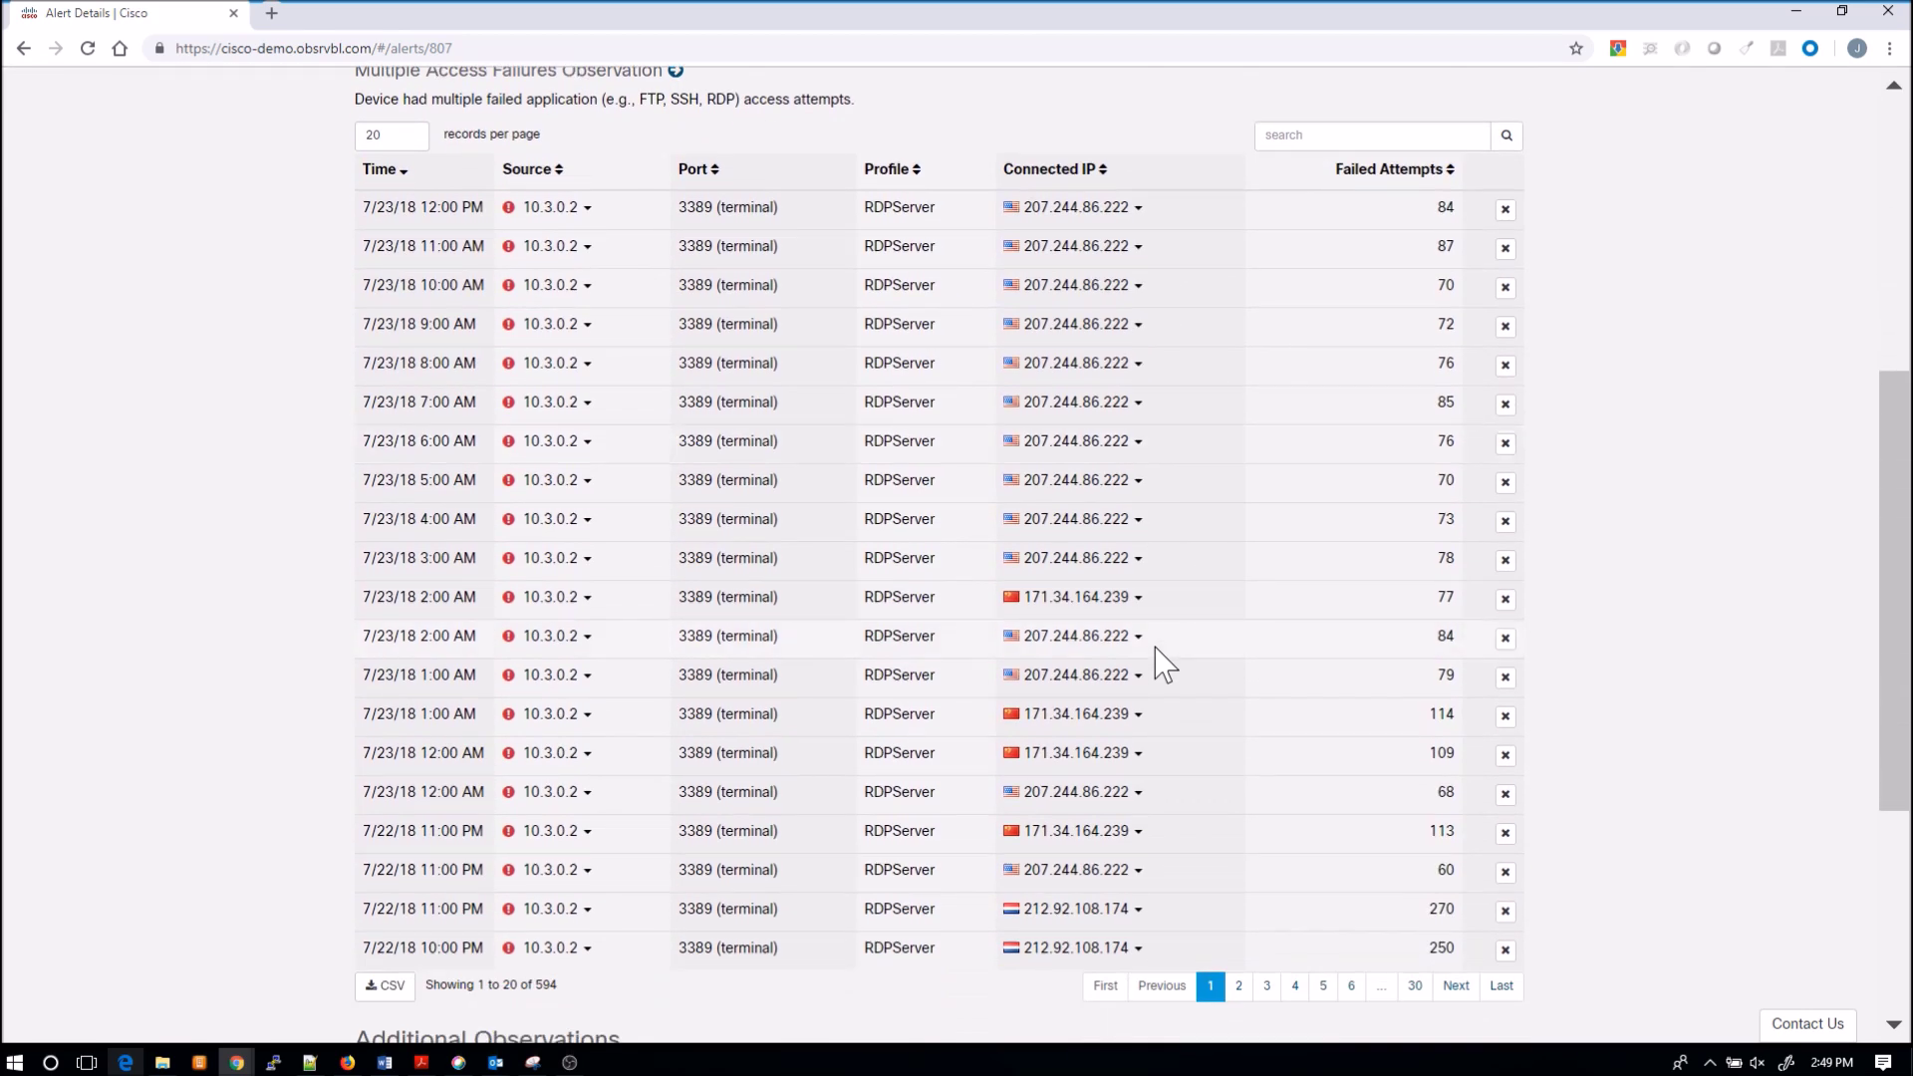
scroll(1113, 635, "down", 4)
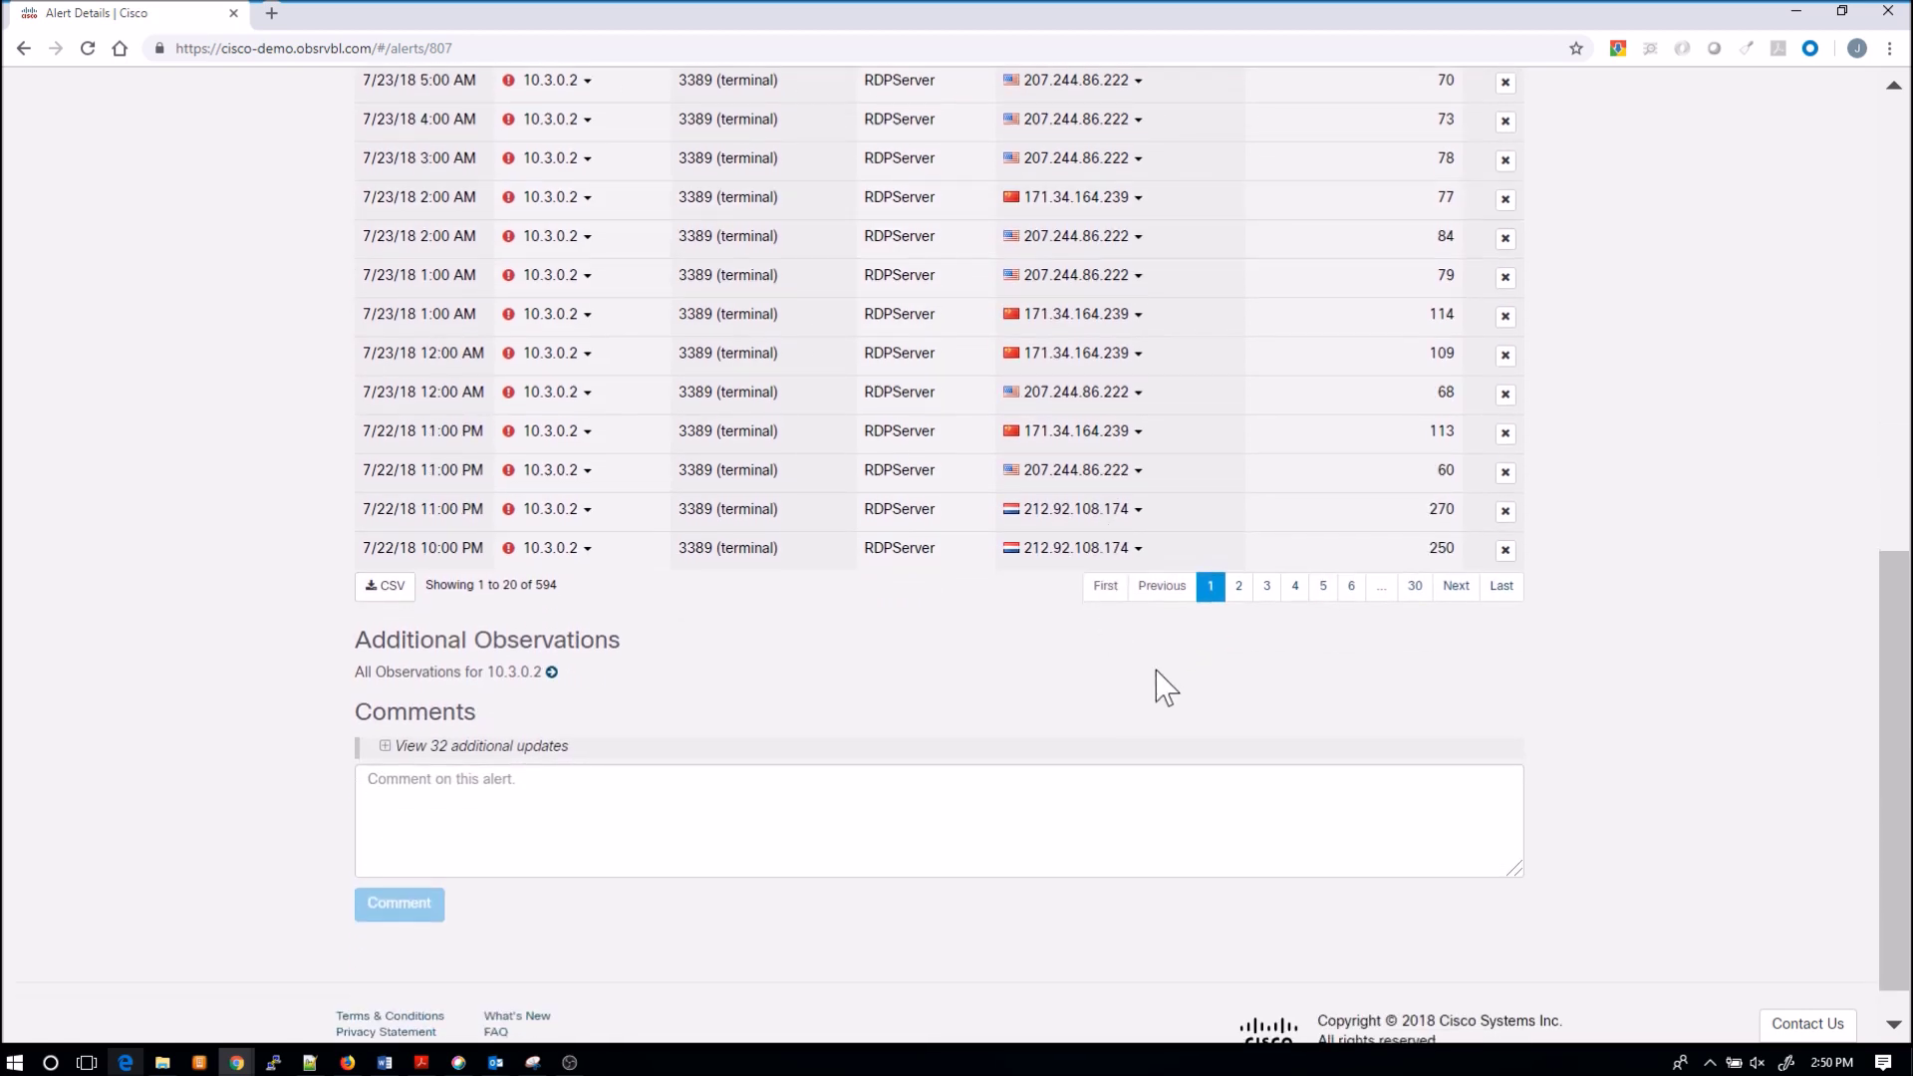
left_click(551, 674)
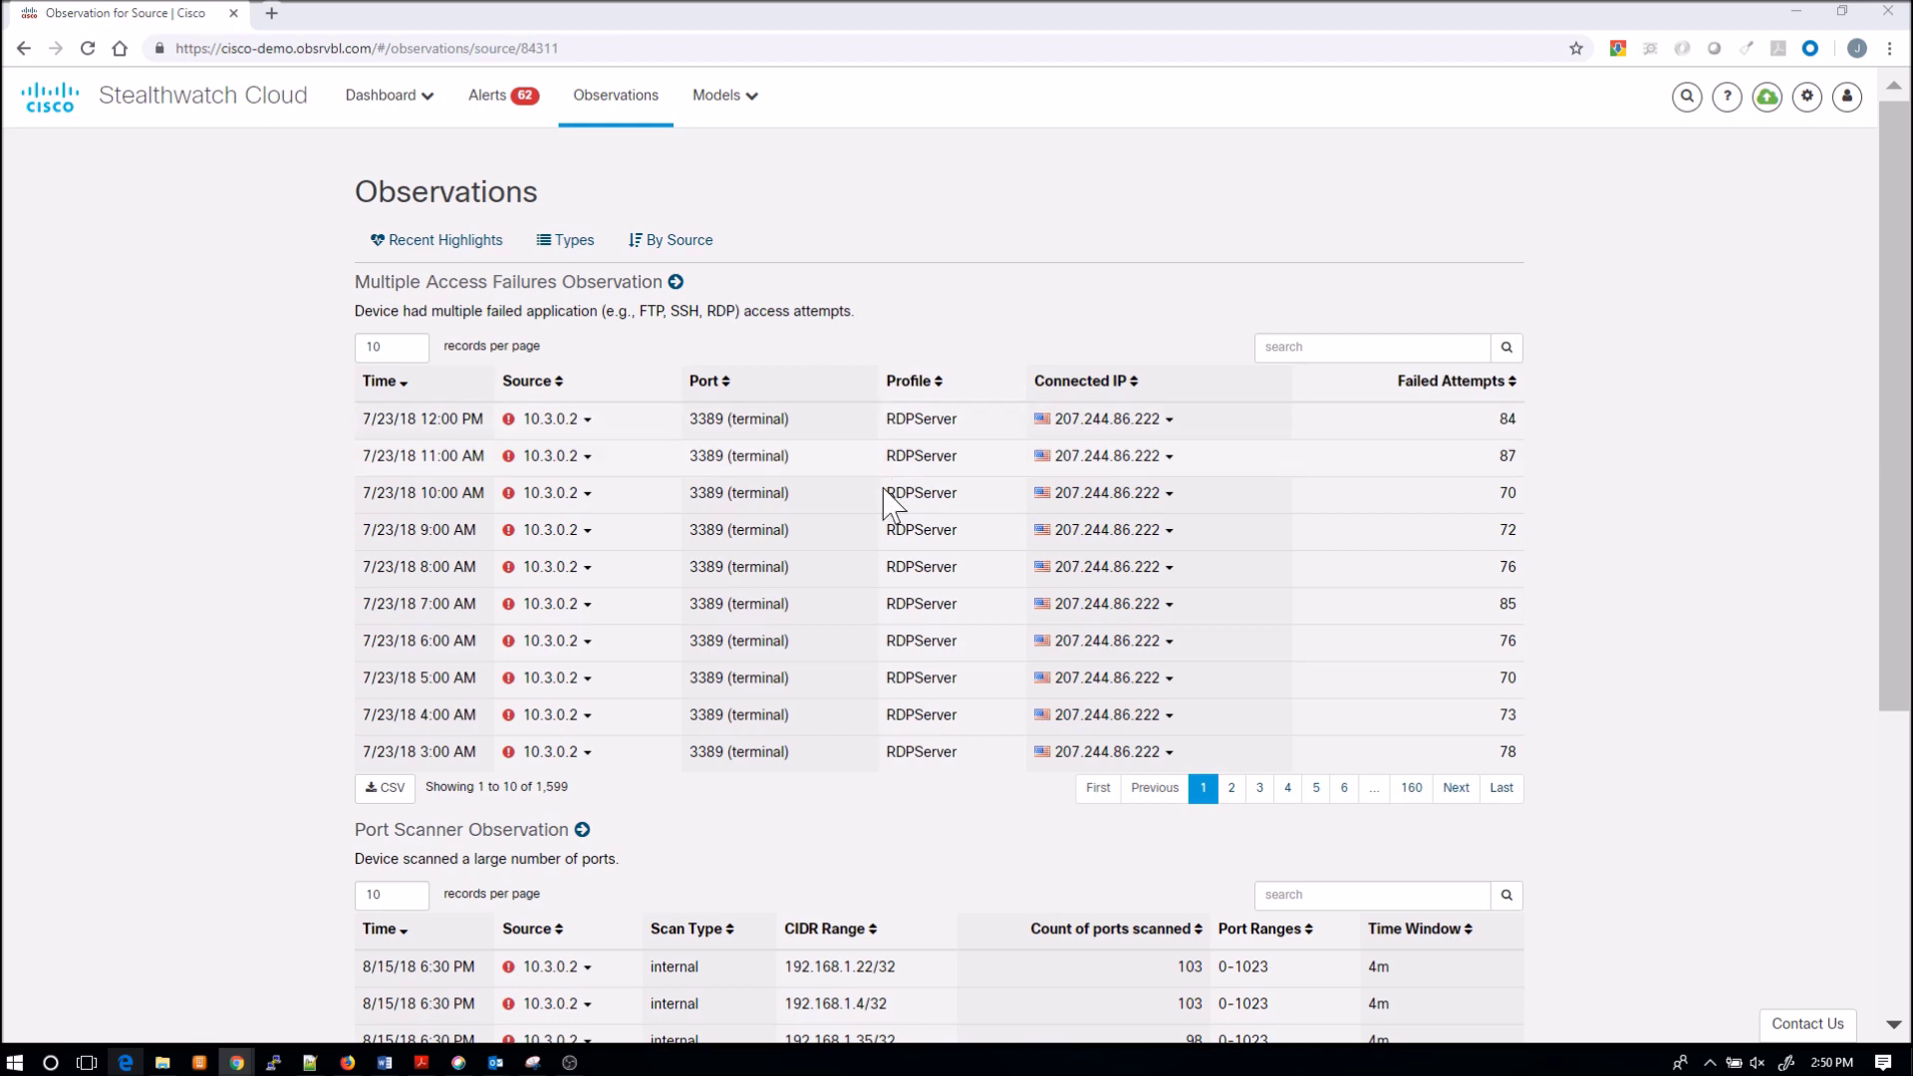
scroll(886, 570, "down", 3)
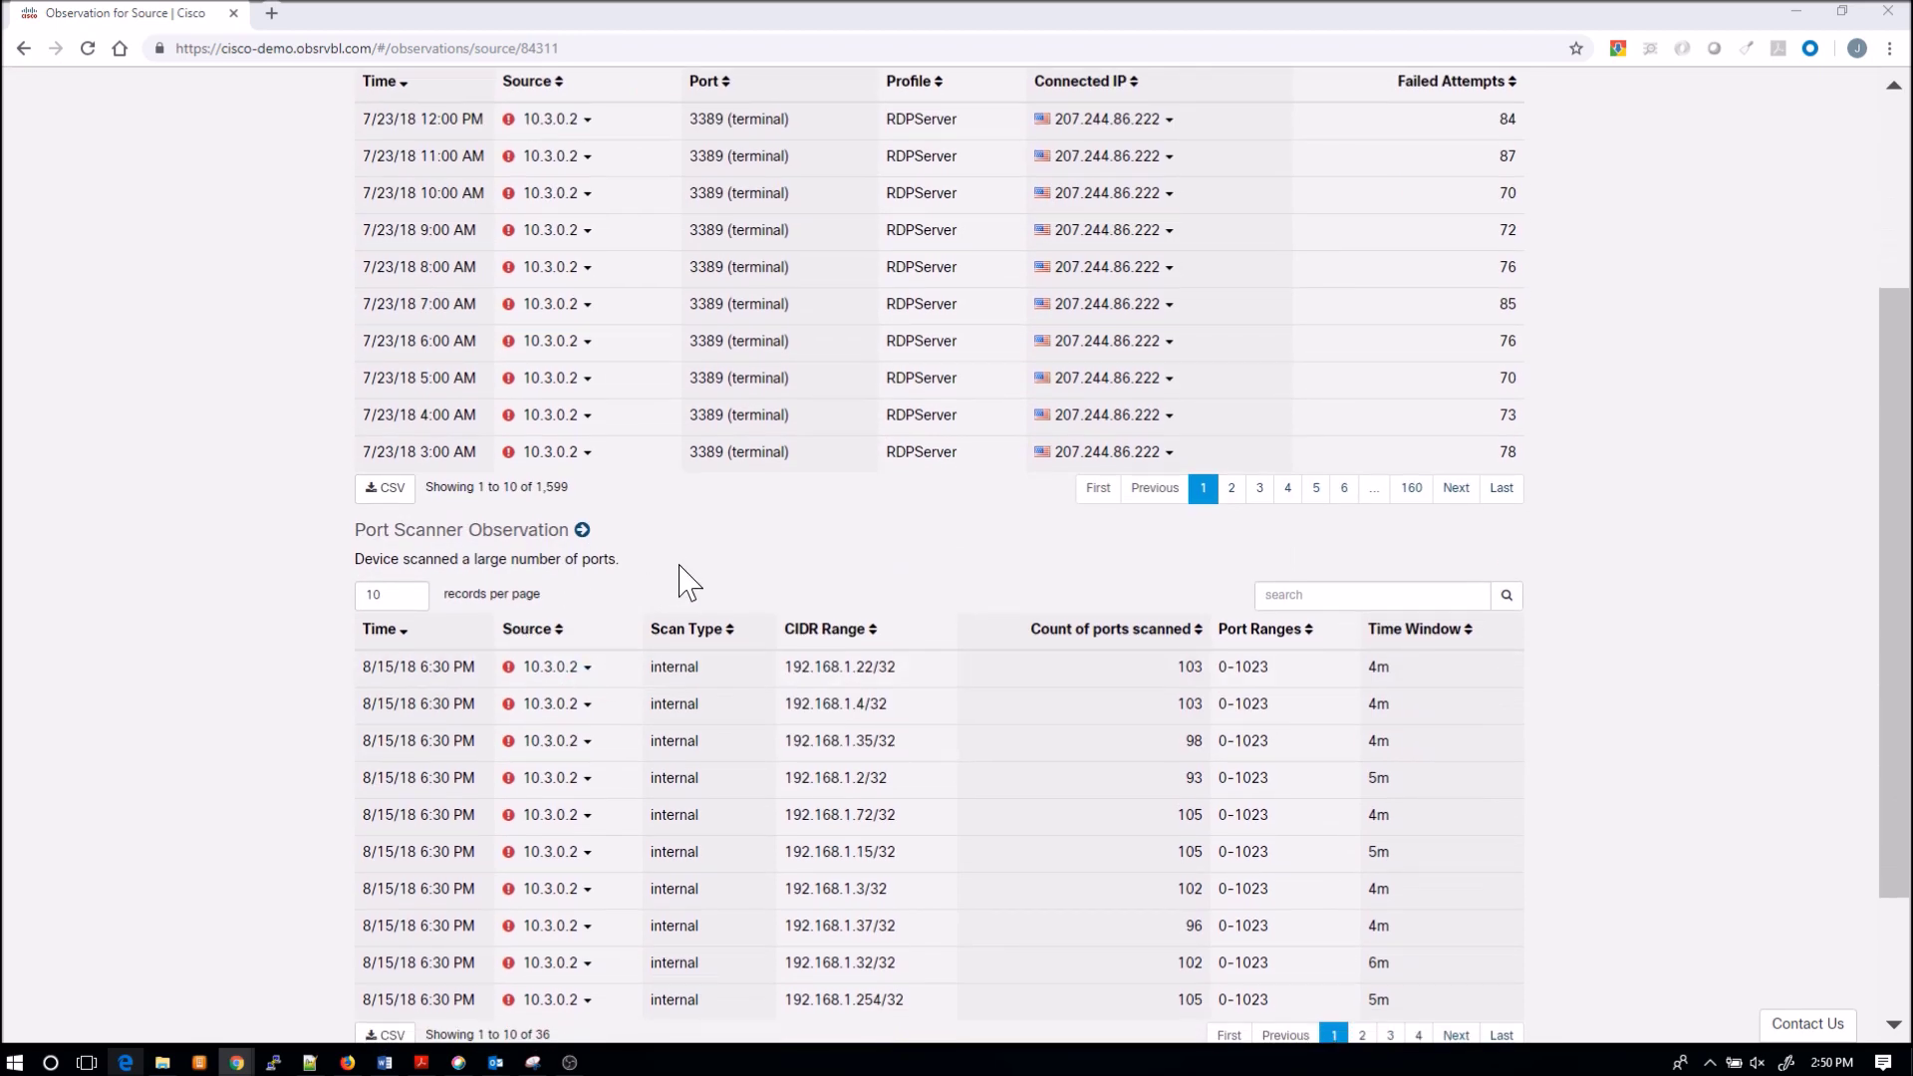
scroll(720, 570, "down", 2)
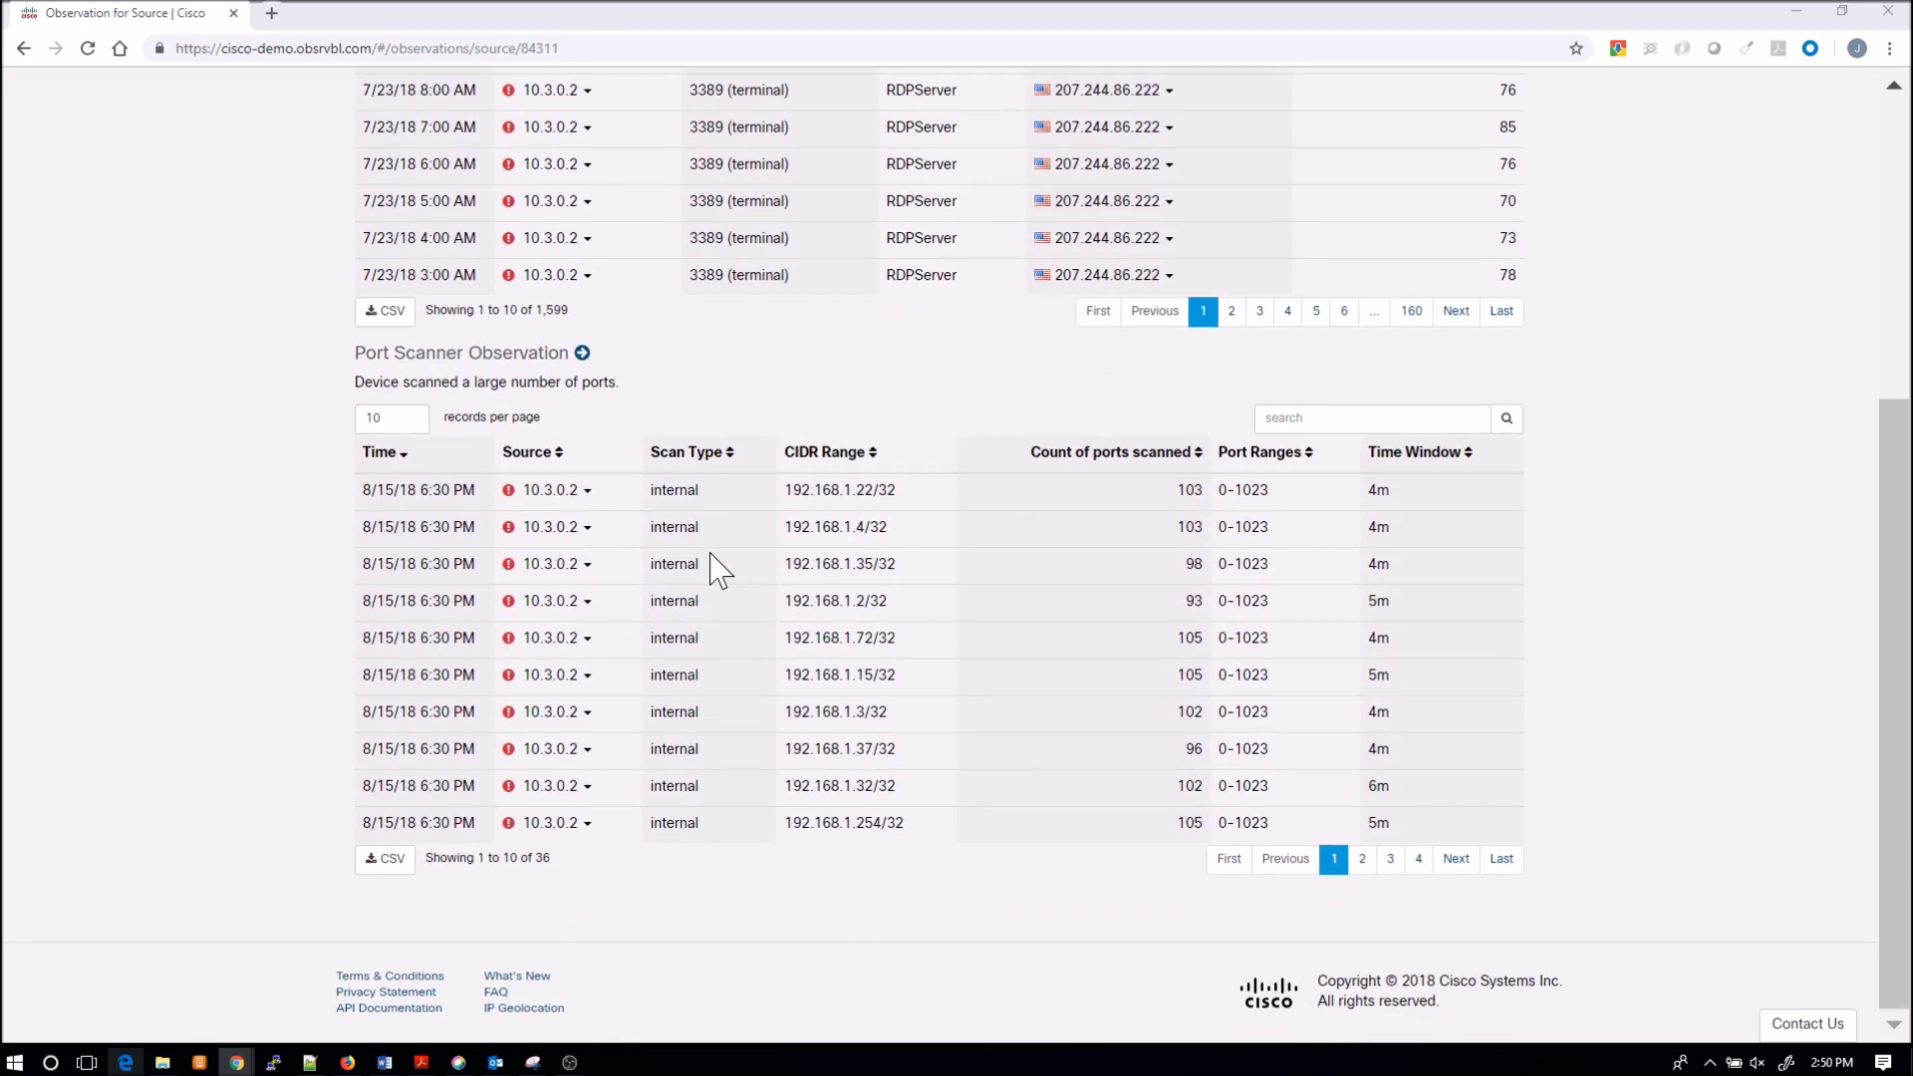
scroll(720, 570, "up", 5)
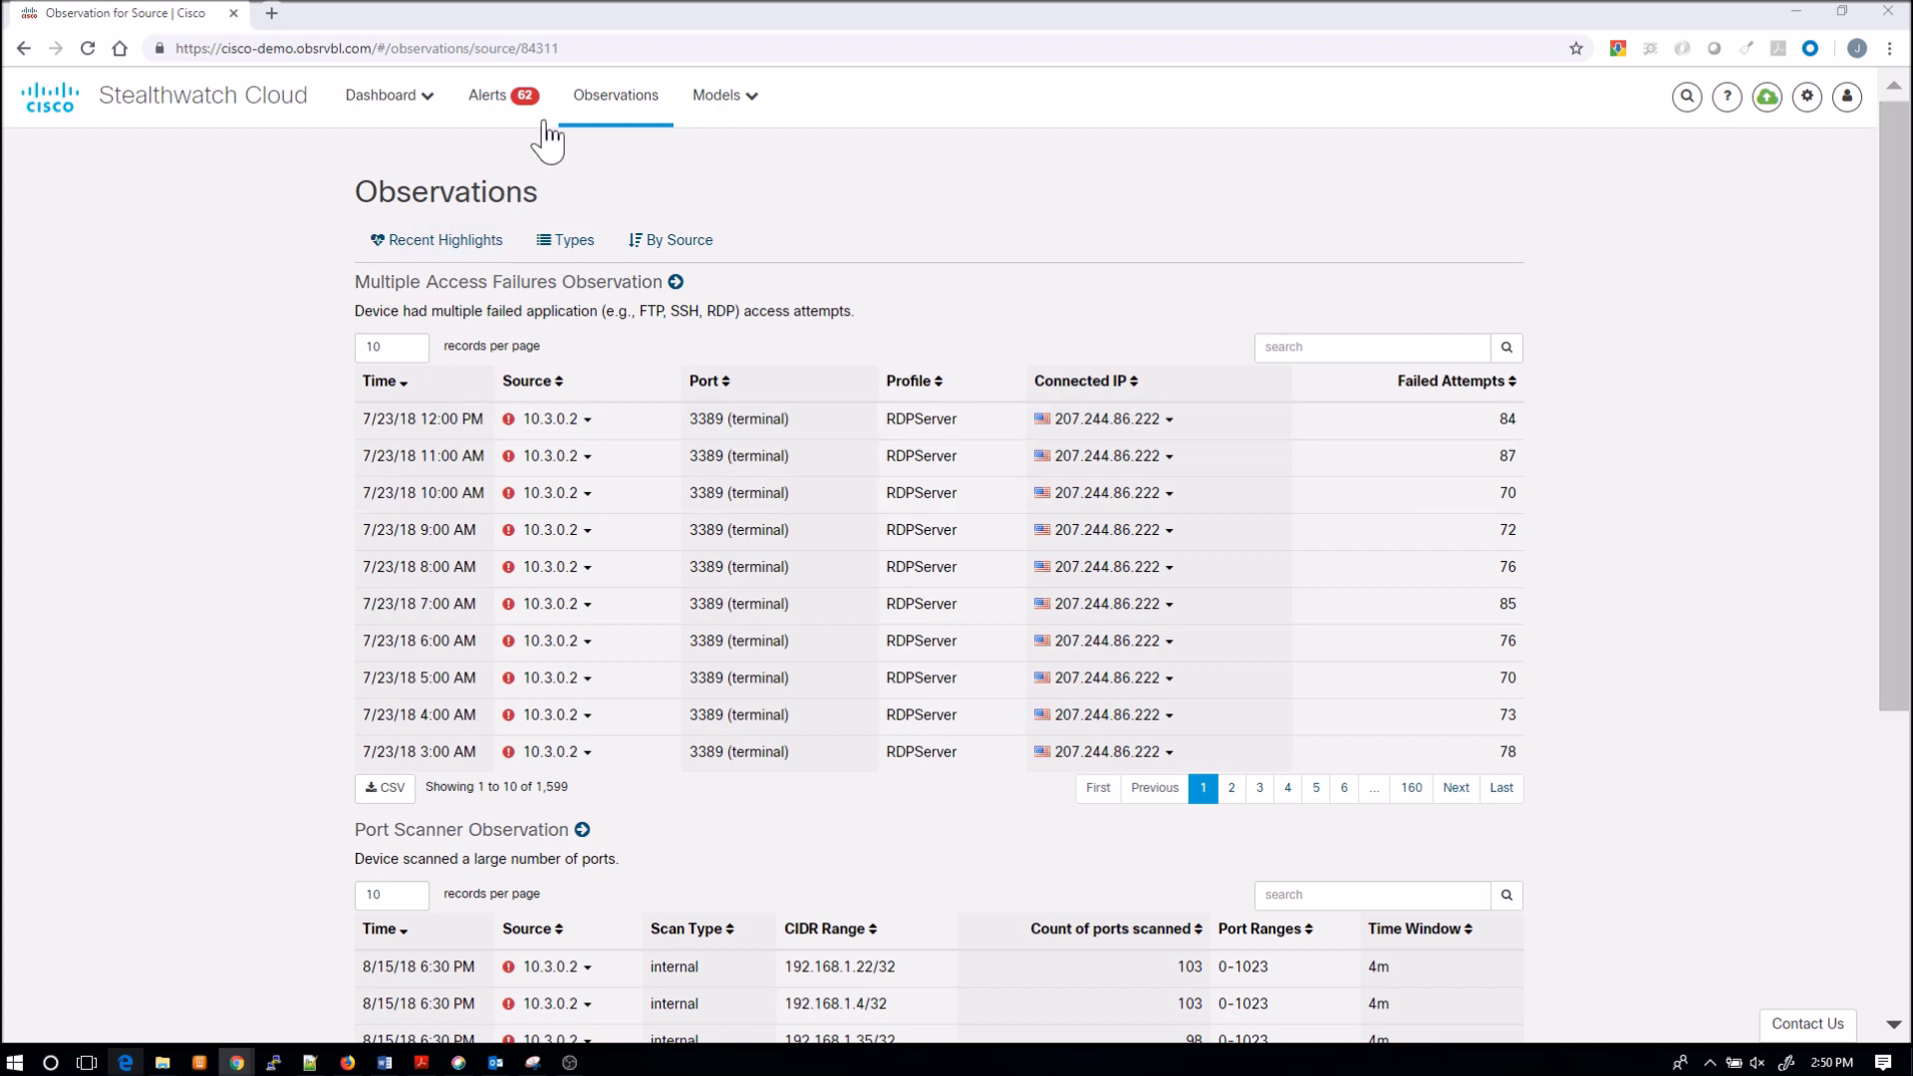
Search the alerts list for 'DNS Abuse'
left_click(489, 99)
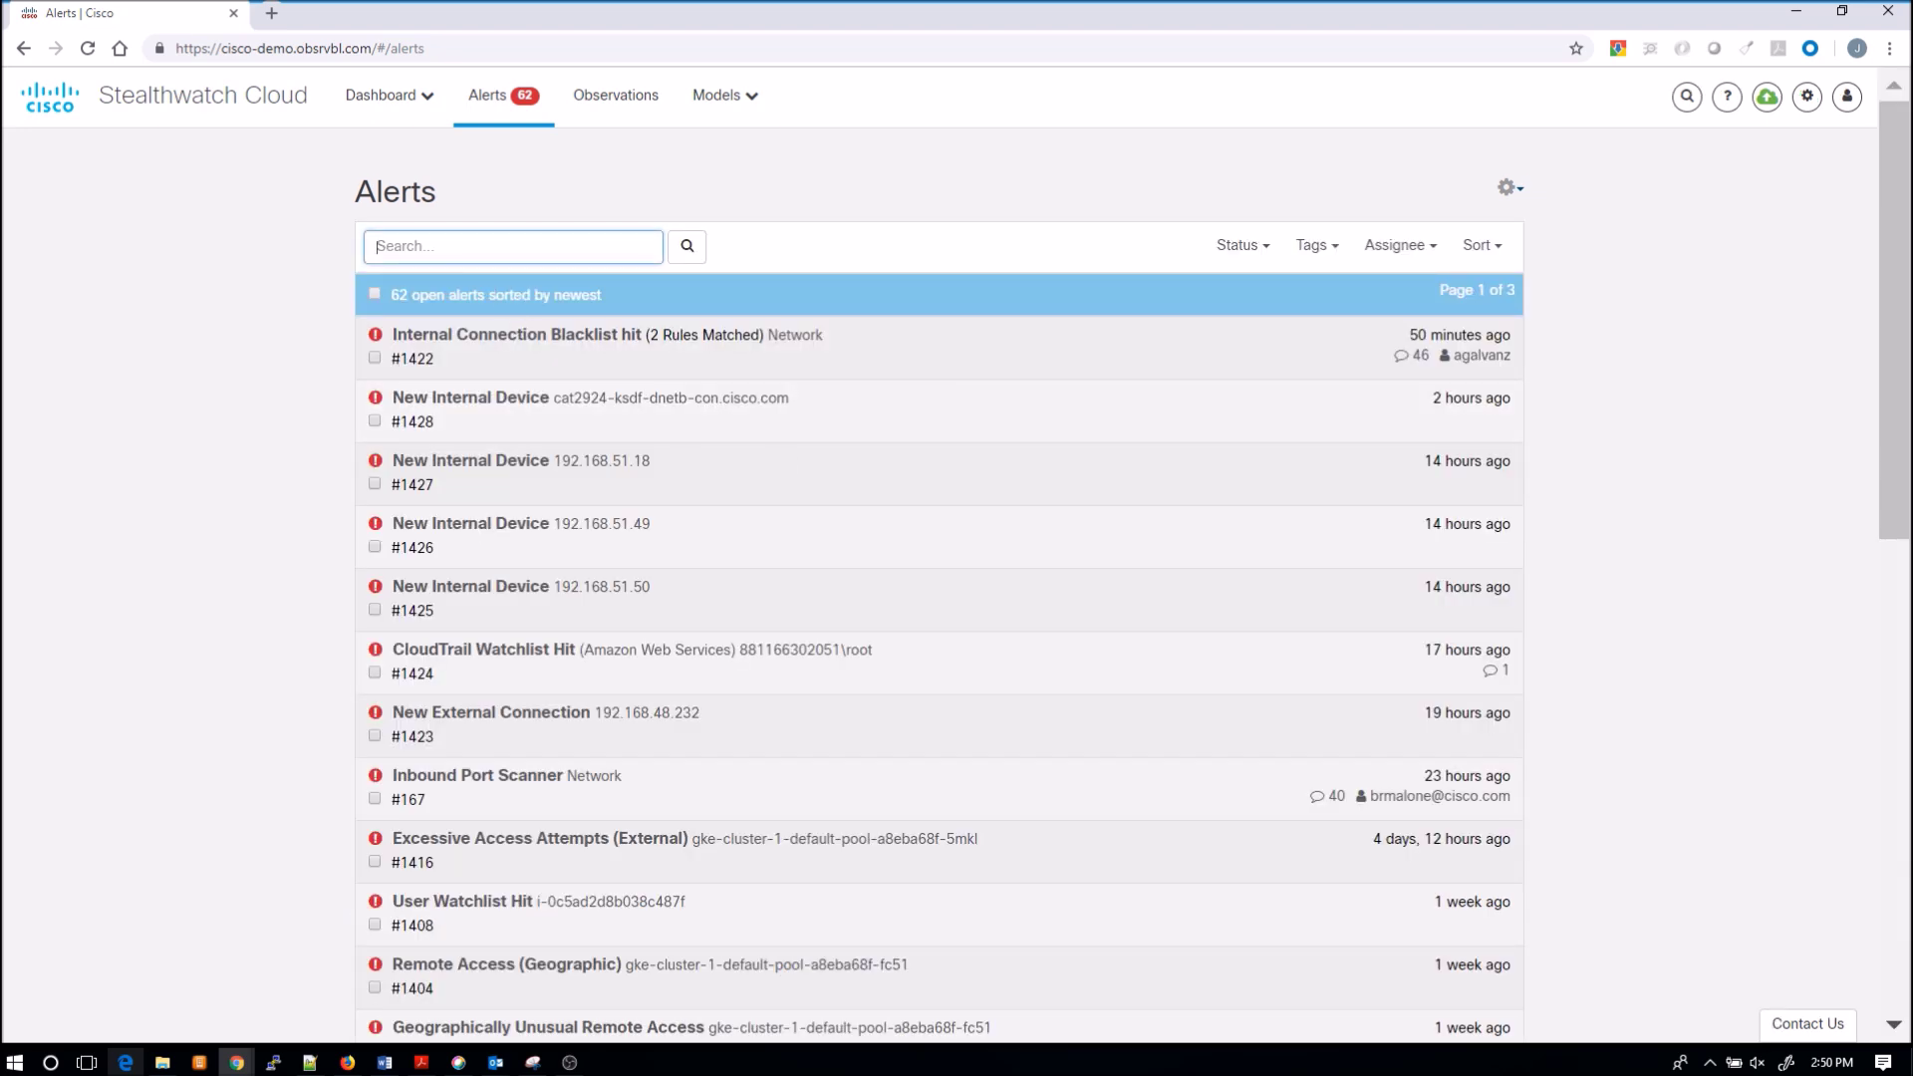
type("DNS Abuse")
key("Return")
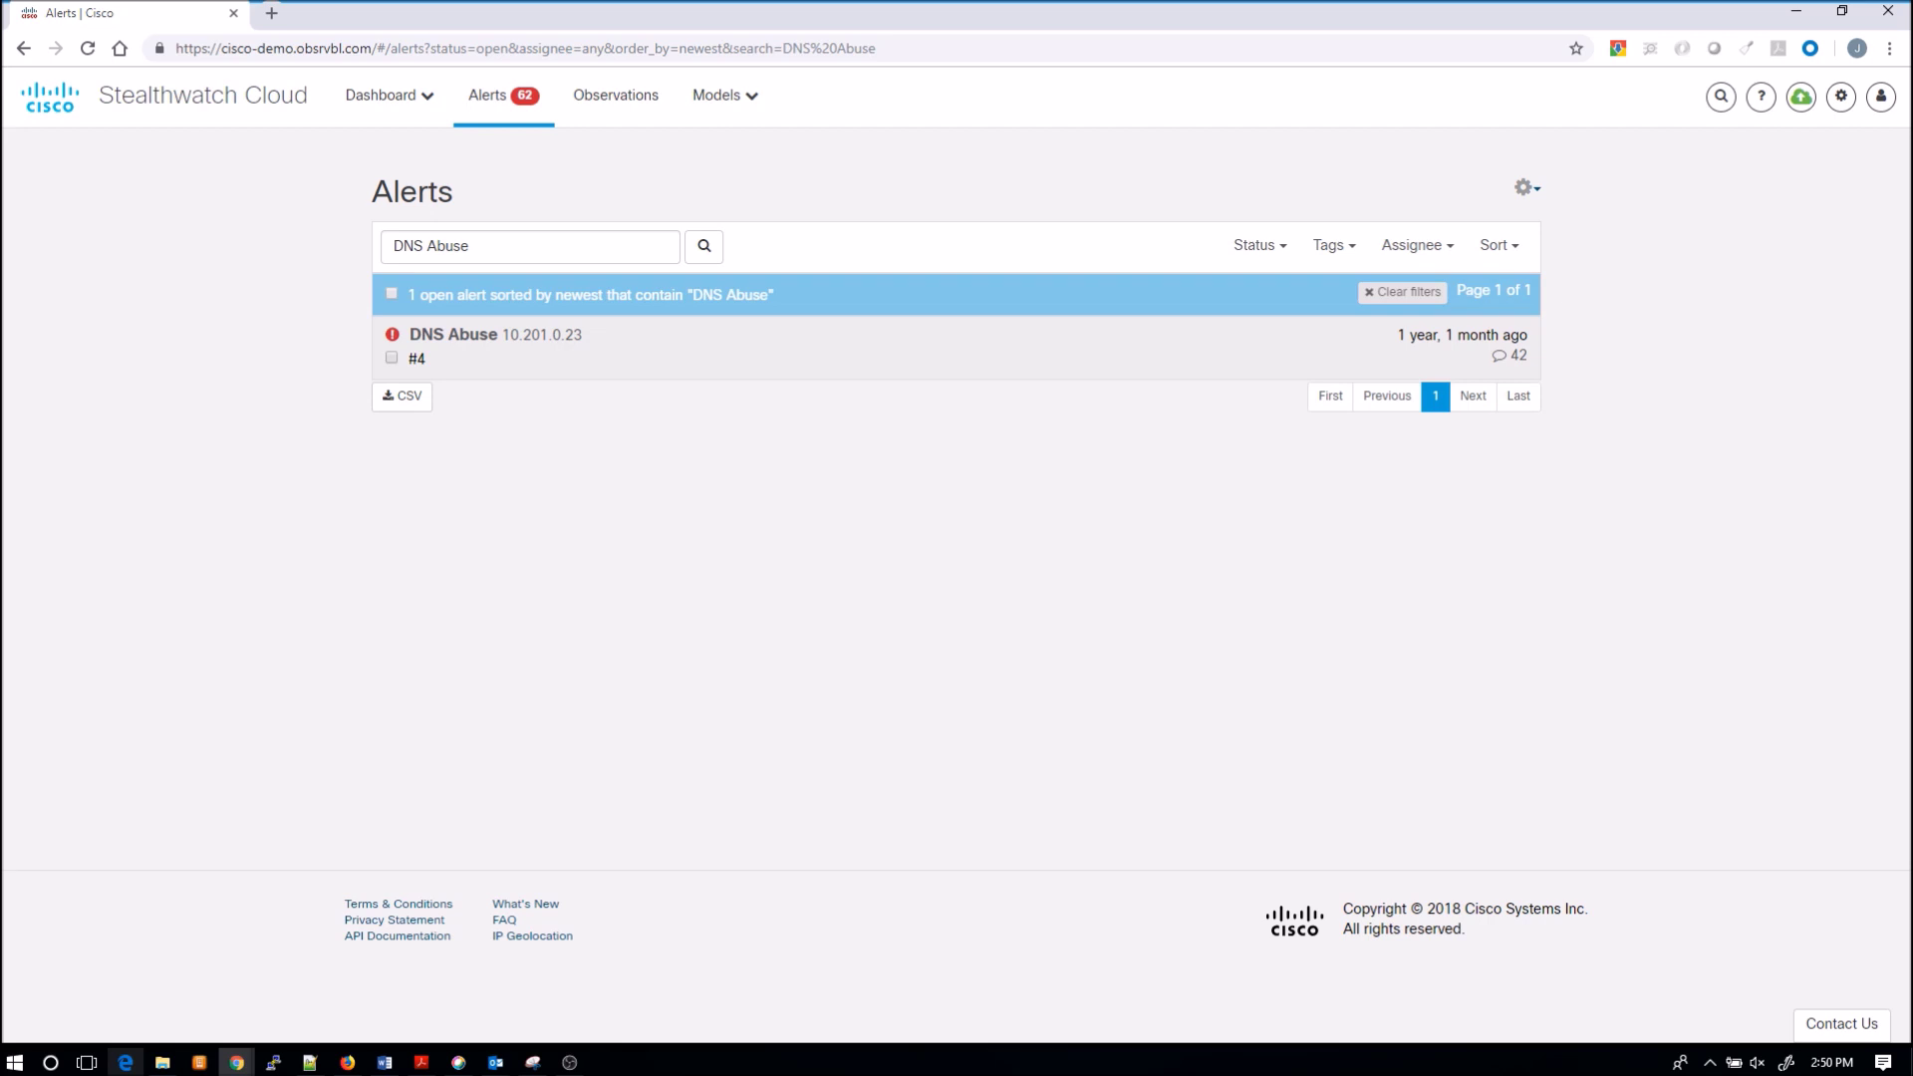
Open DNS Abuse alert #4 on 10.201.0.23 and review its 751 Unusual Packet Size observations
left_click(445, 339)
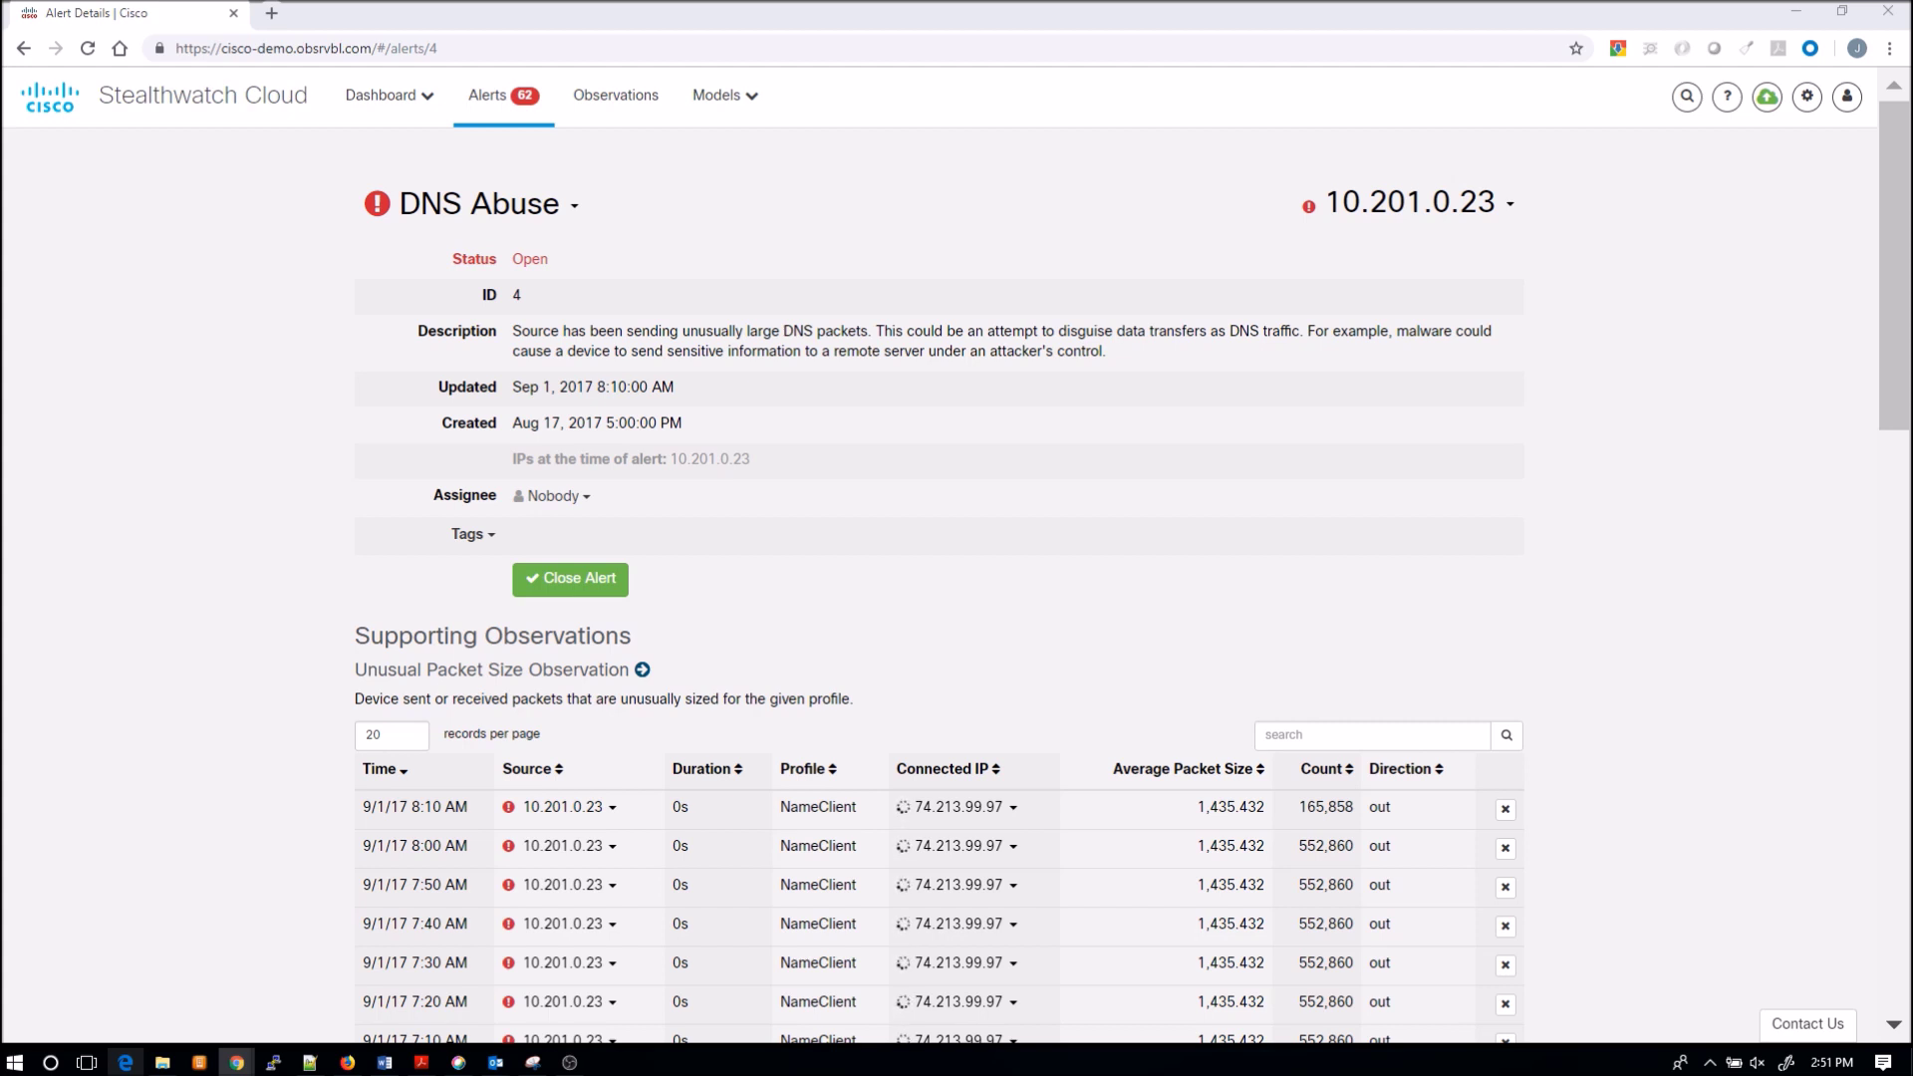
left_click(1539, 618)
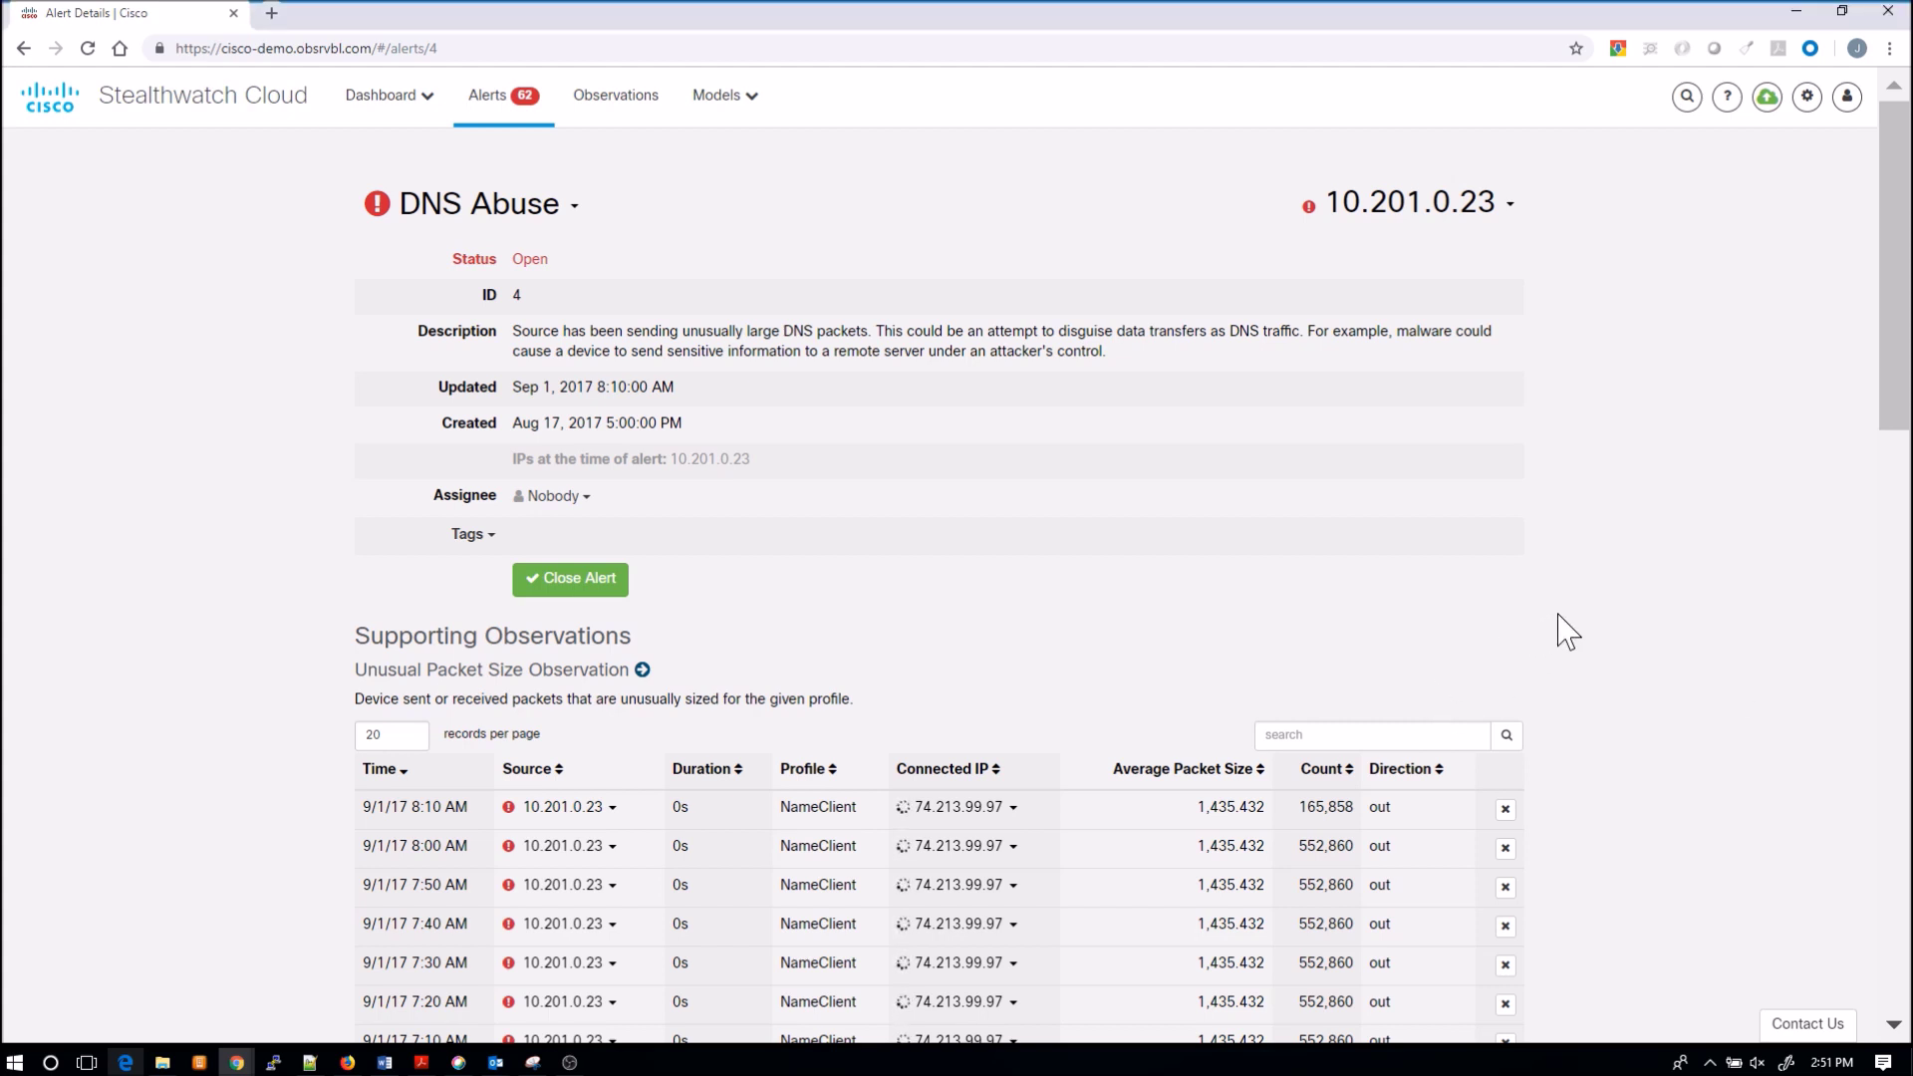
scroll(1568, 632, "down", 5)
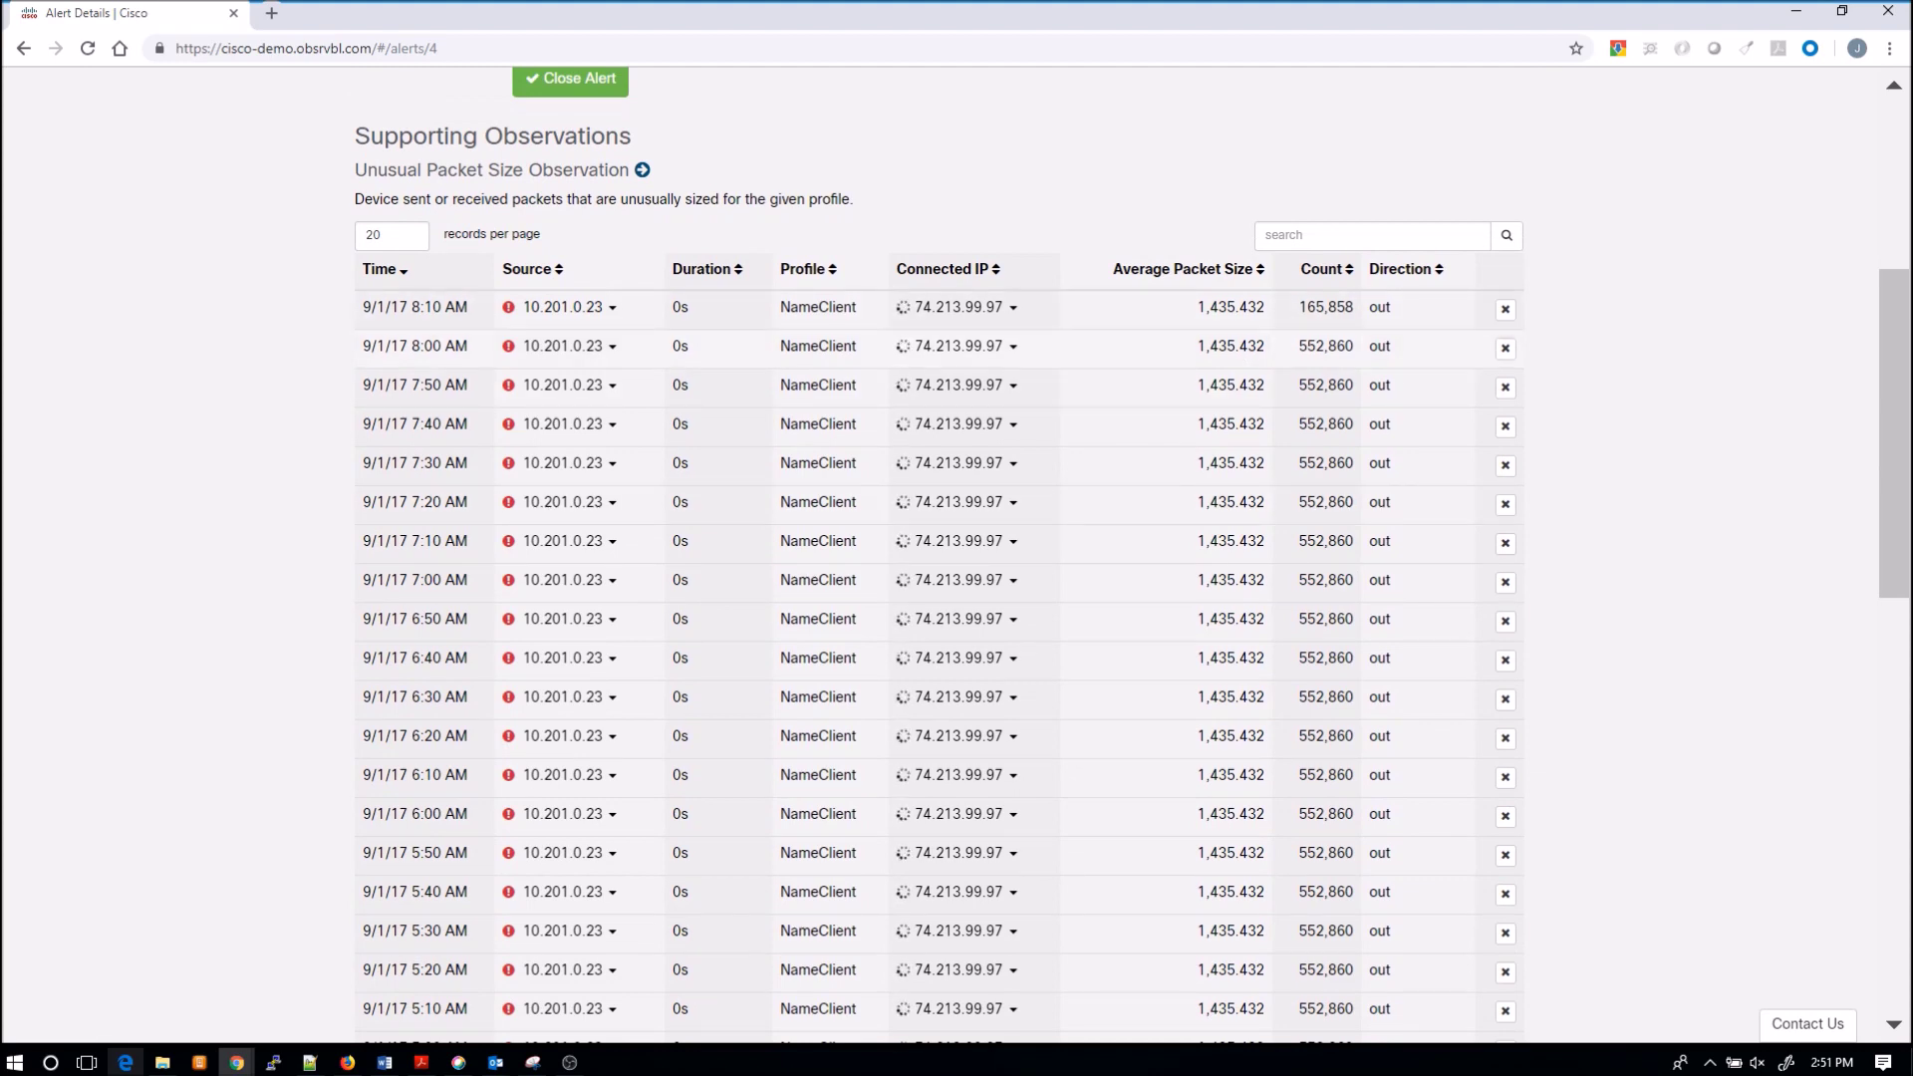
scroll(1489, 463, "down", 8)
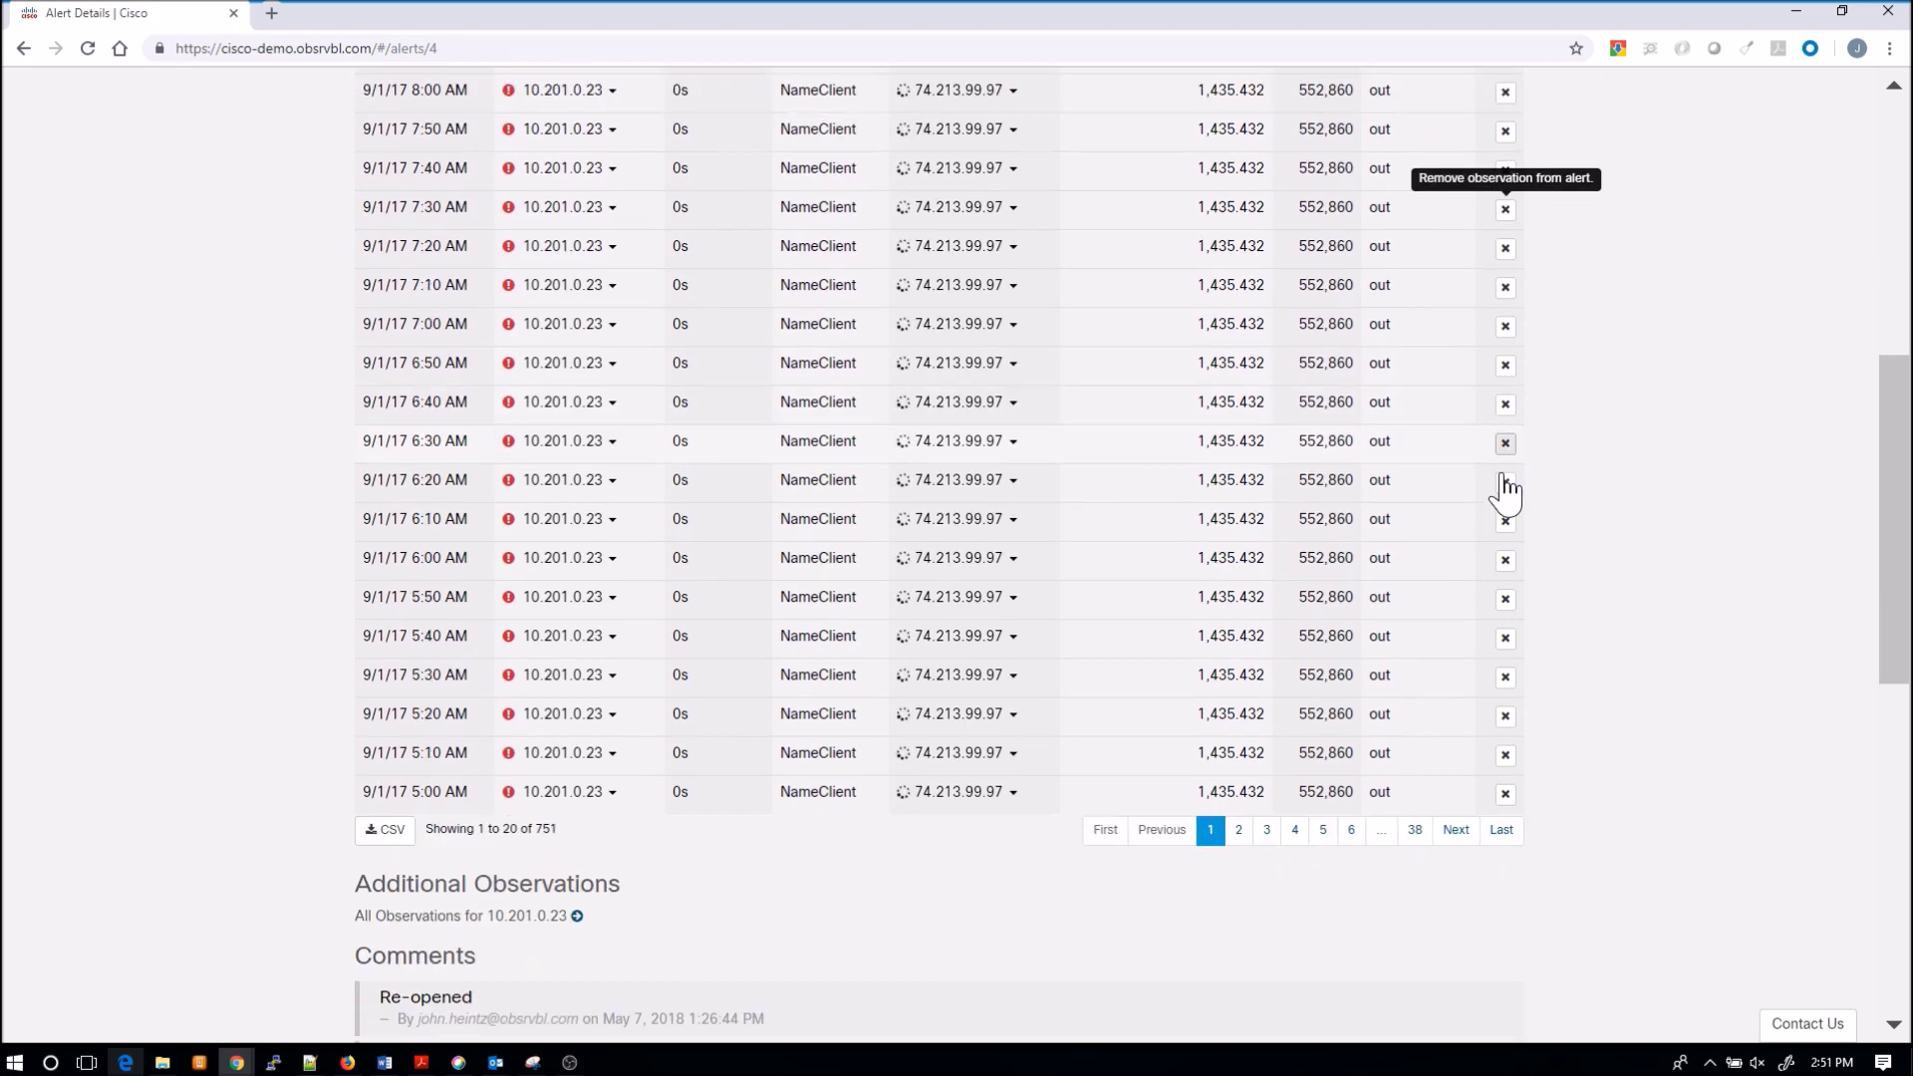
scroll(1517, 495, "down", 2)
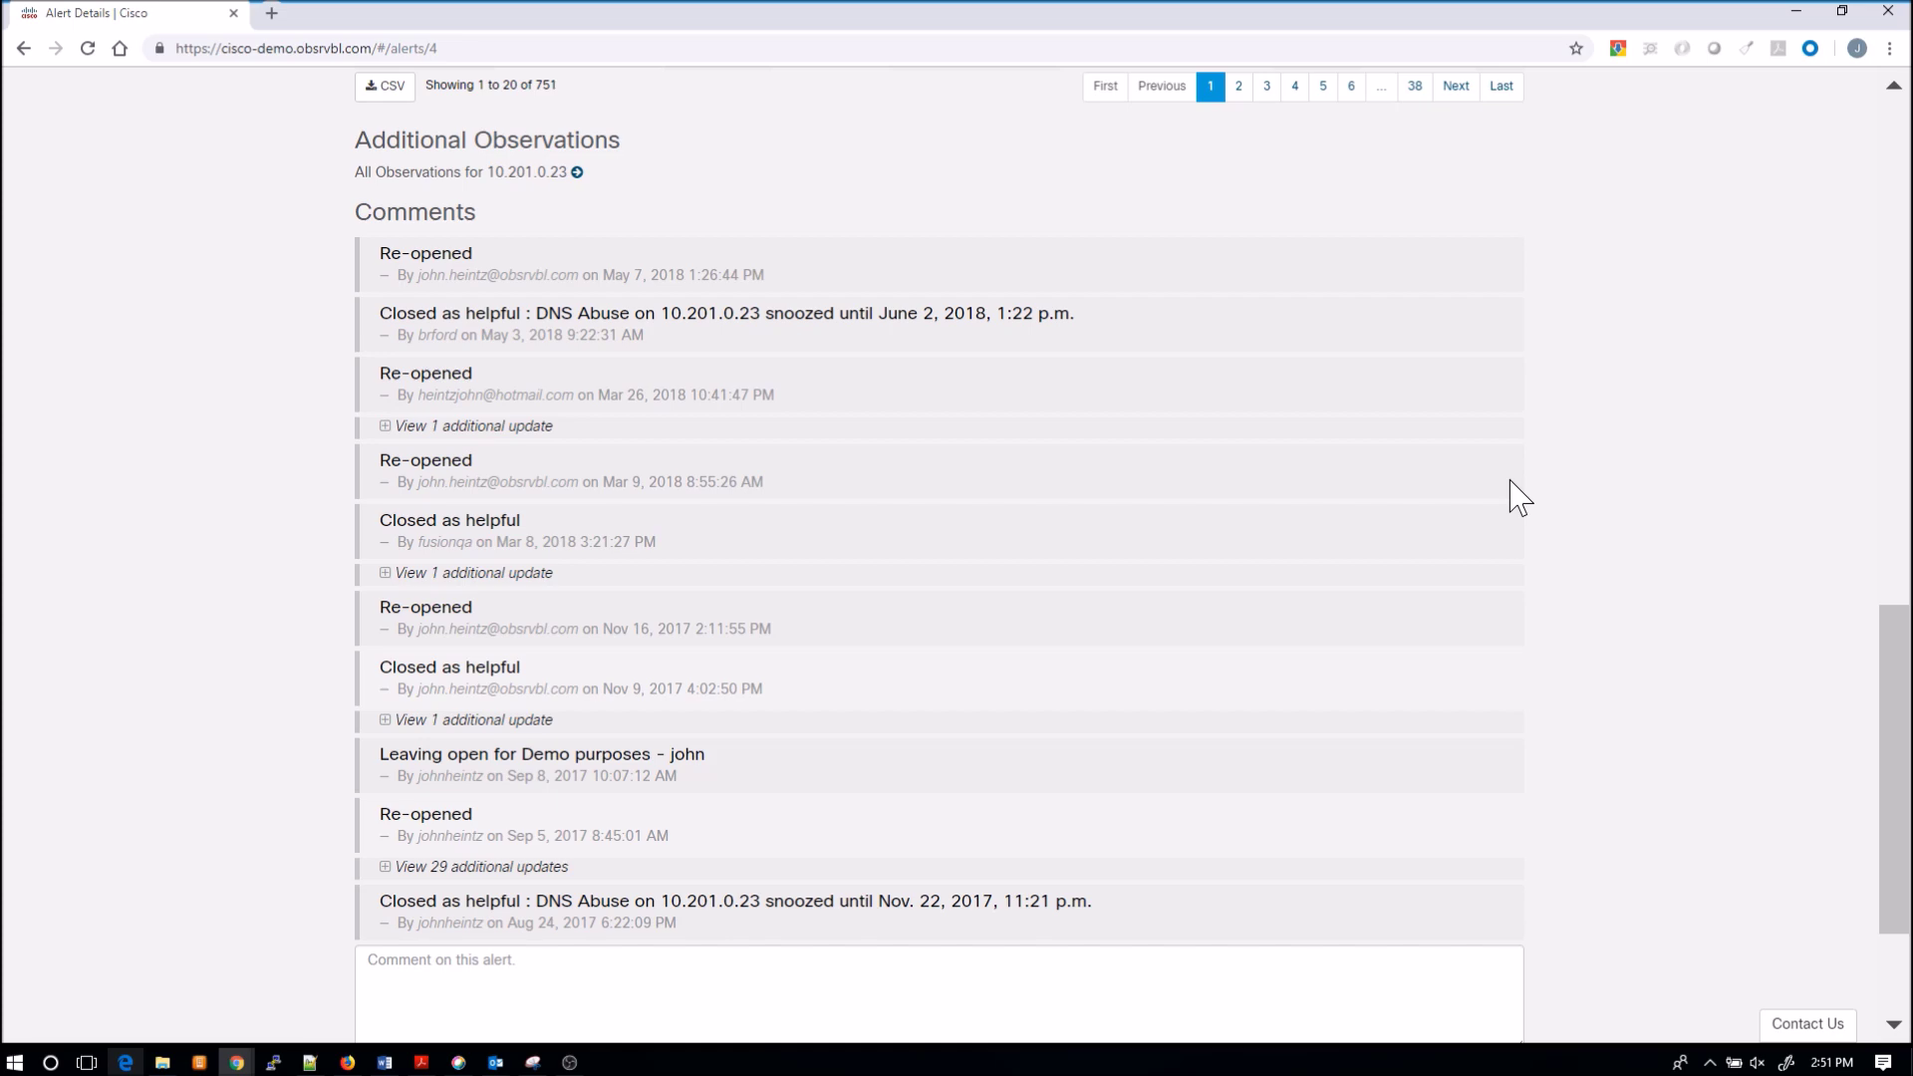
scroll(1519, 495, "down", 1)
scroll(1519, 496, "up", 1)
scroll(1519, 495, "down", 2)
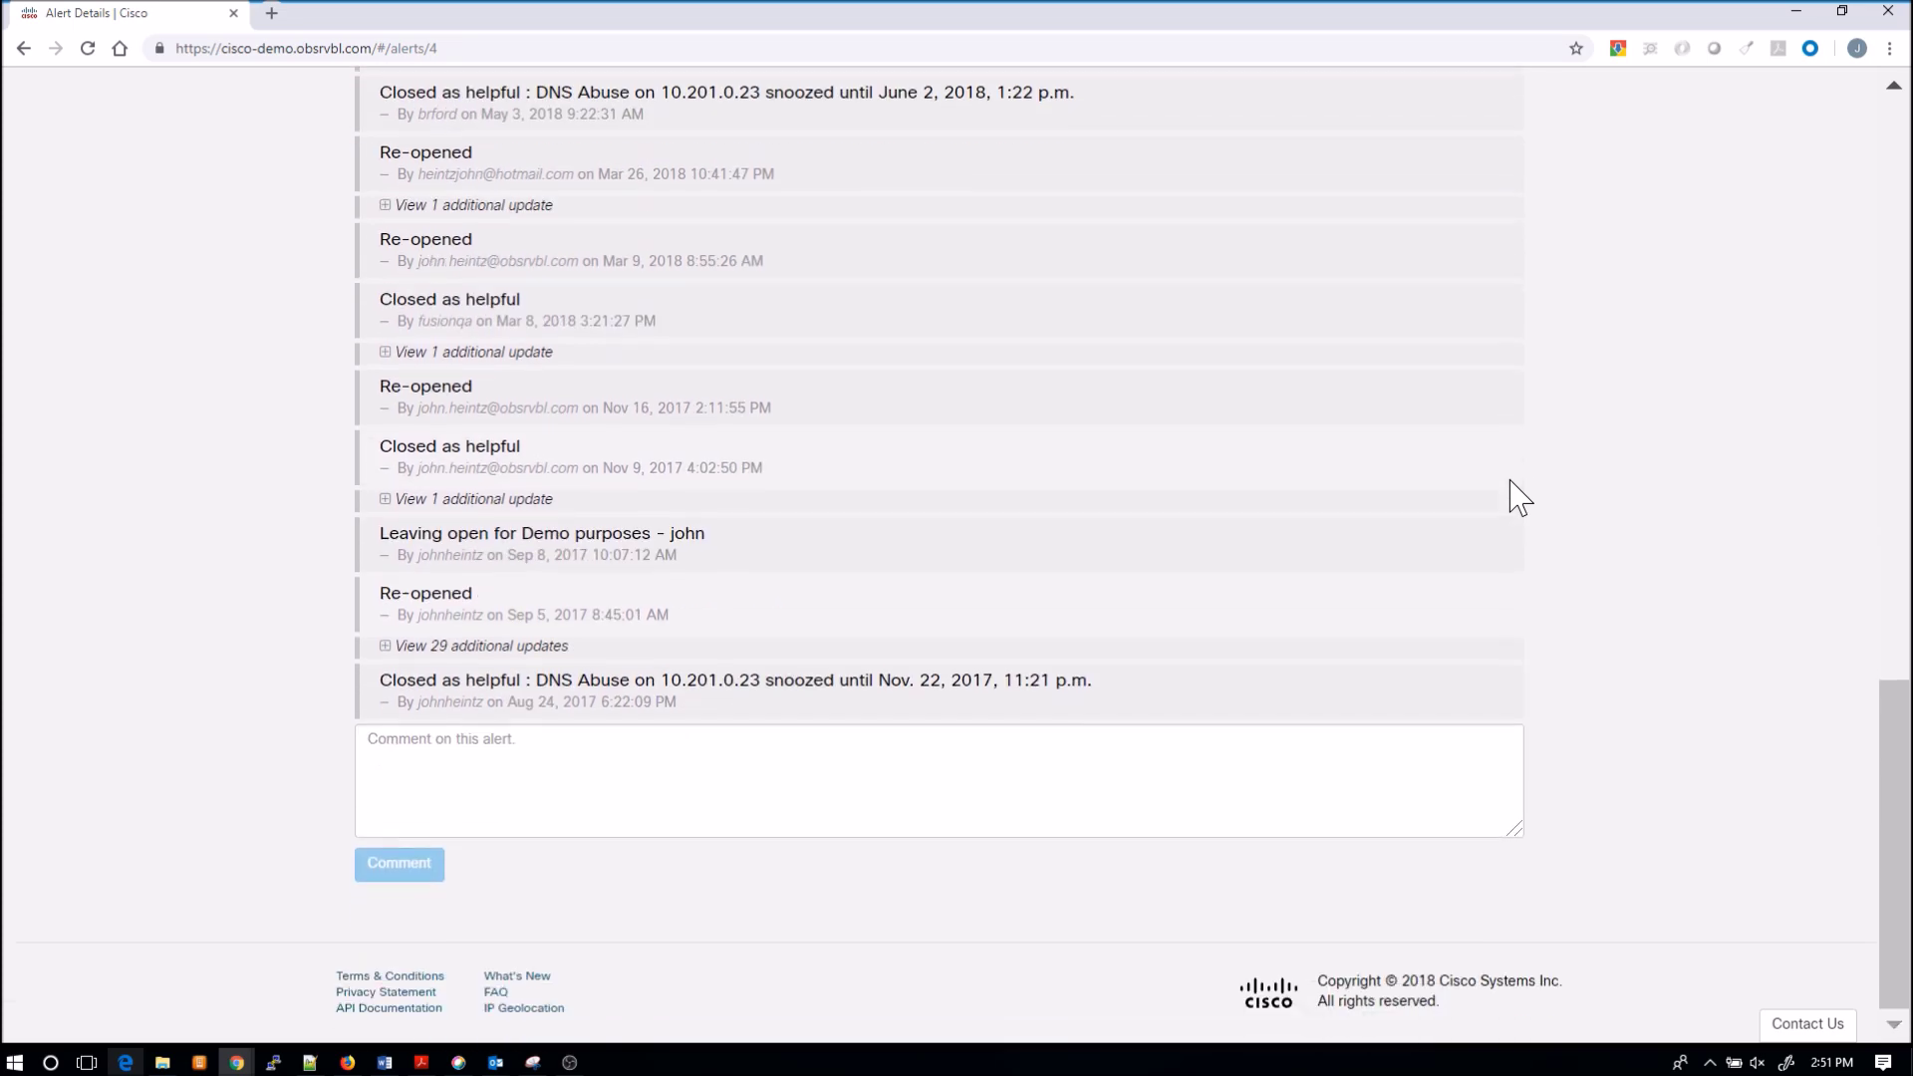
scroll(1519, 495, "up", 5)
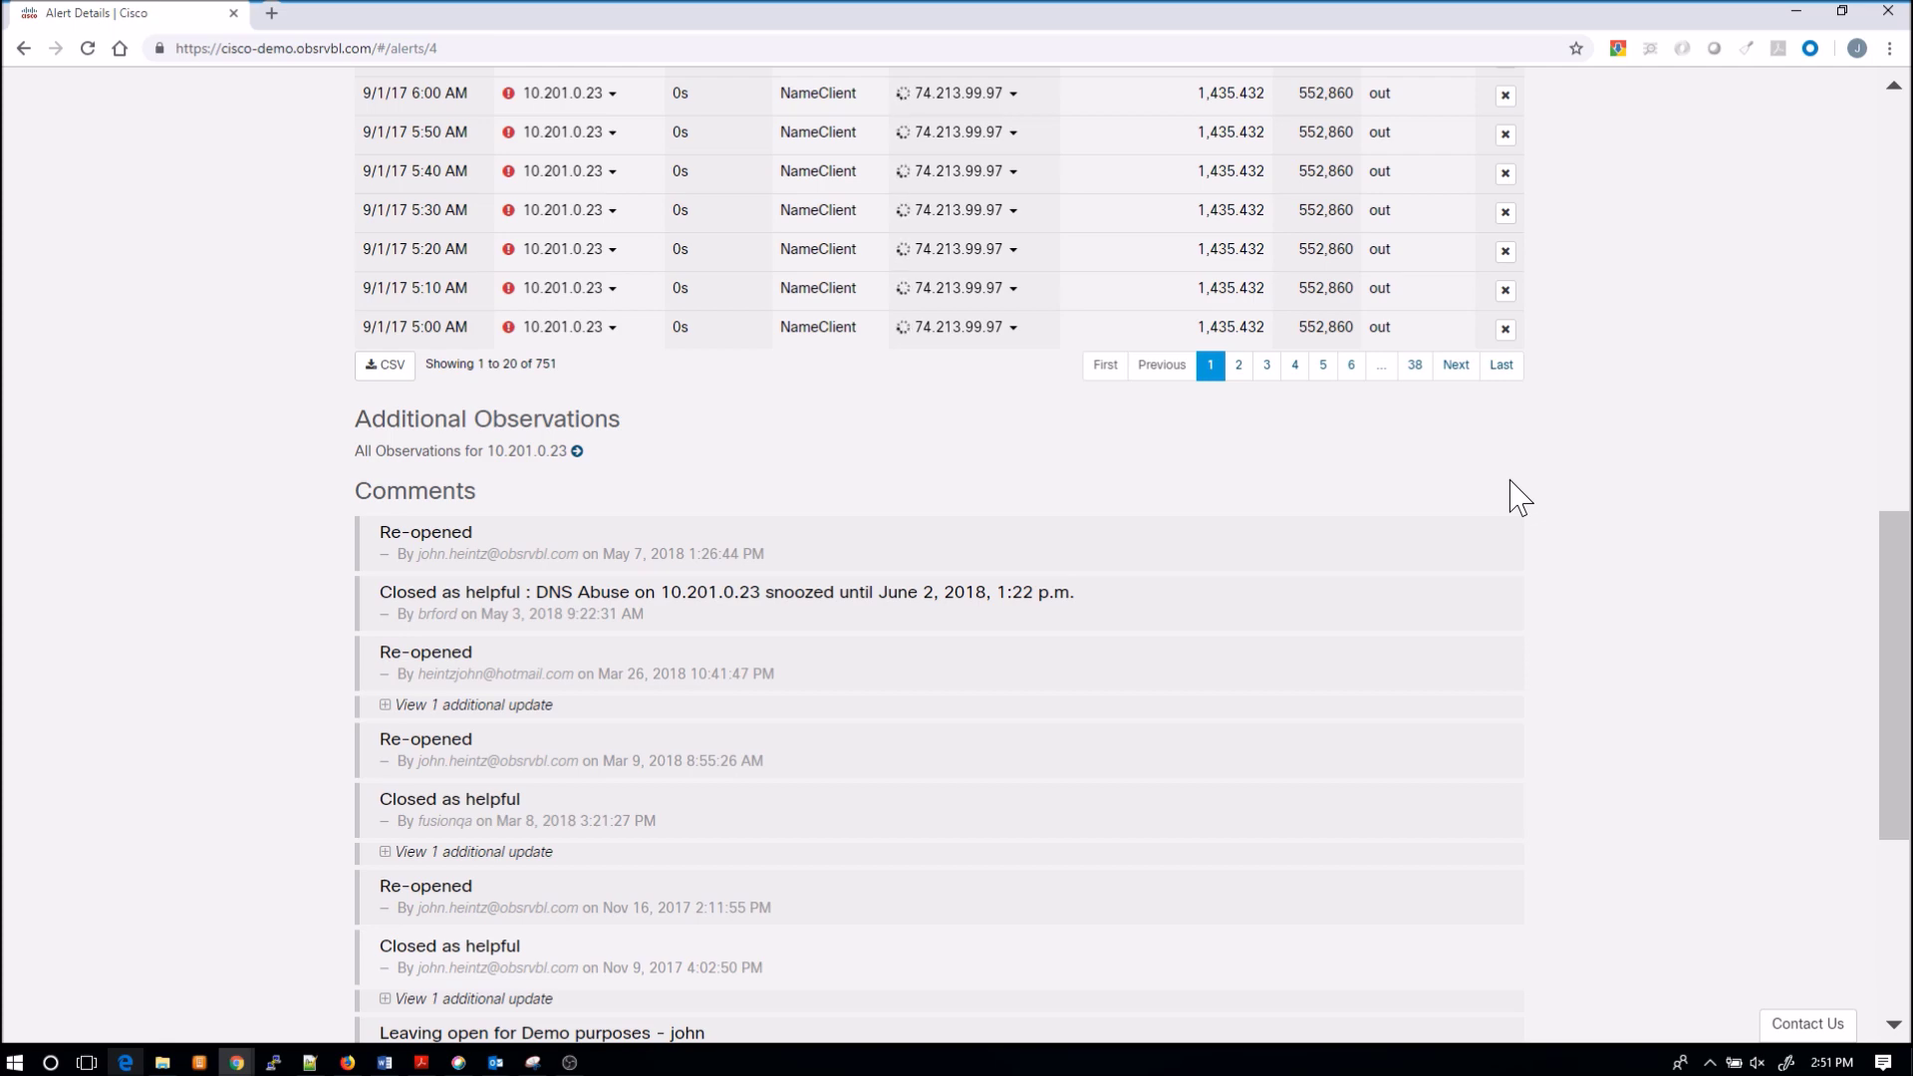
scroll(1517, 495, "up", 12)
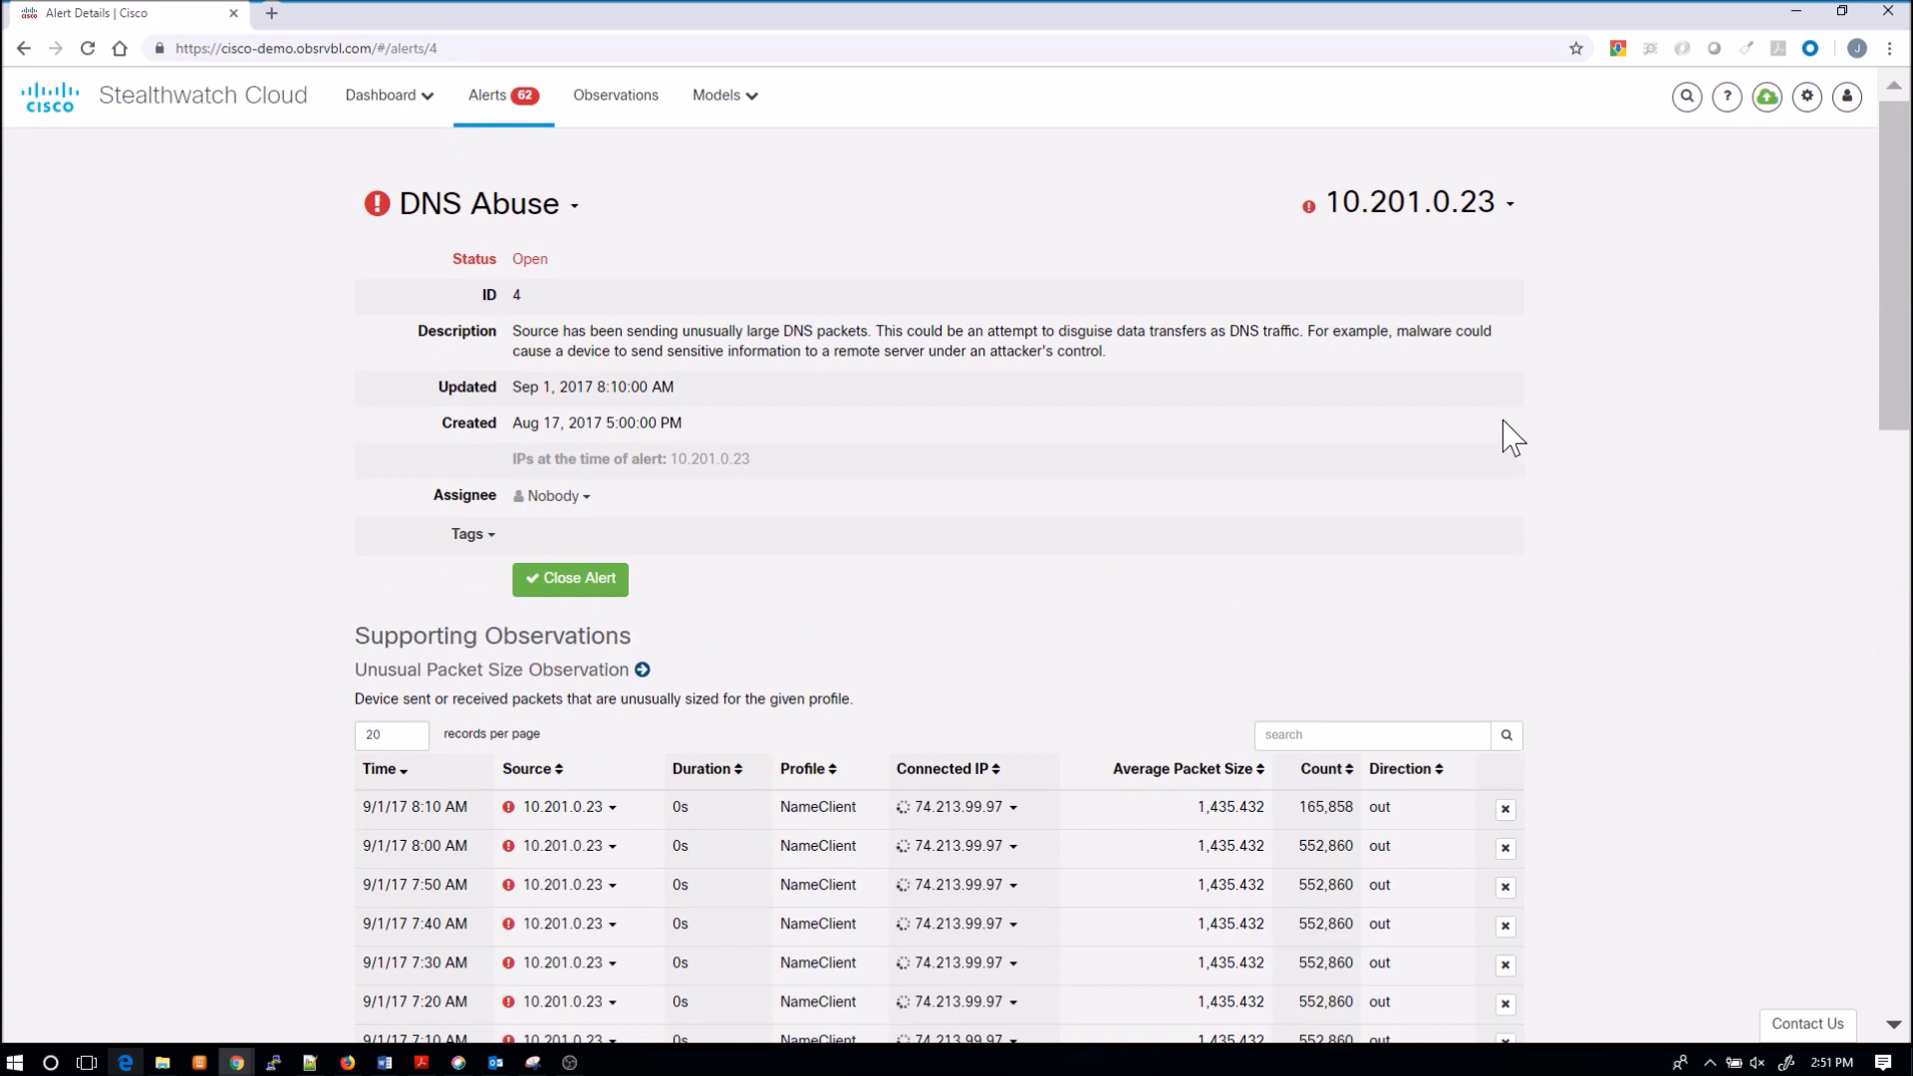
Assign DNS Abuse alert 4 to a team member, then switch to the main Dashboard
left_click(557, 498)
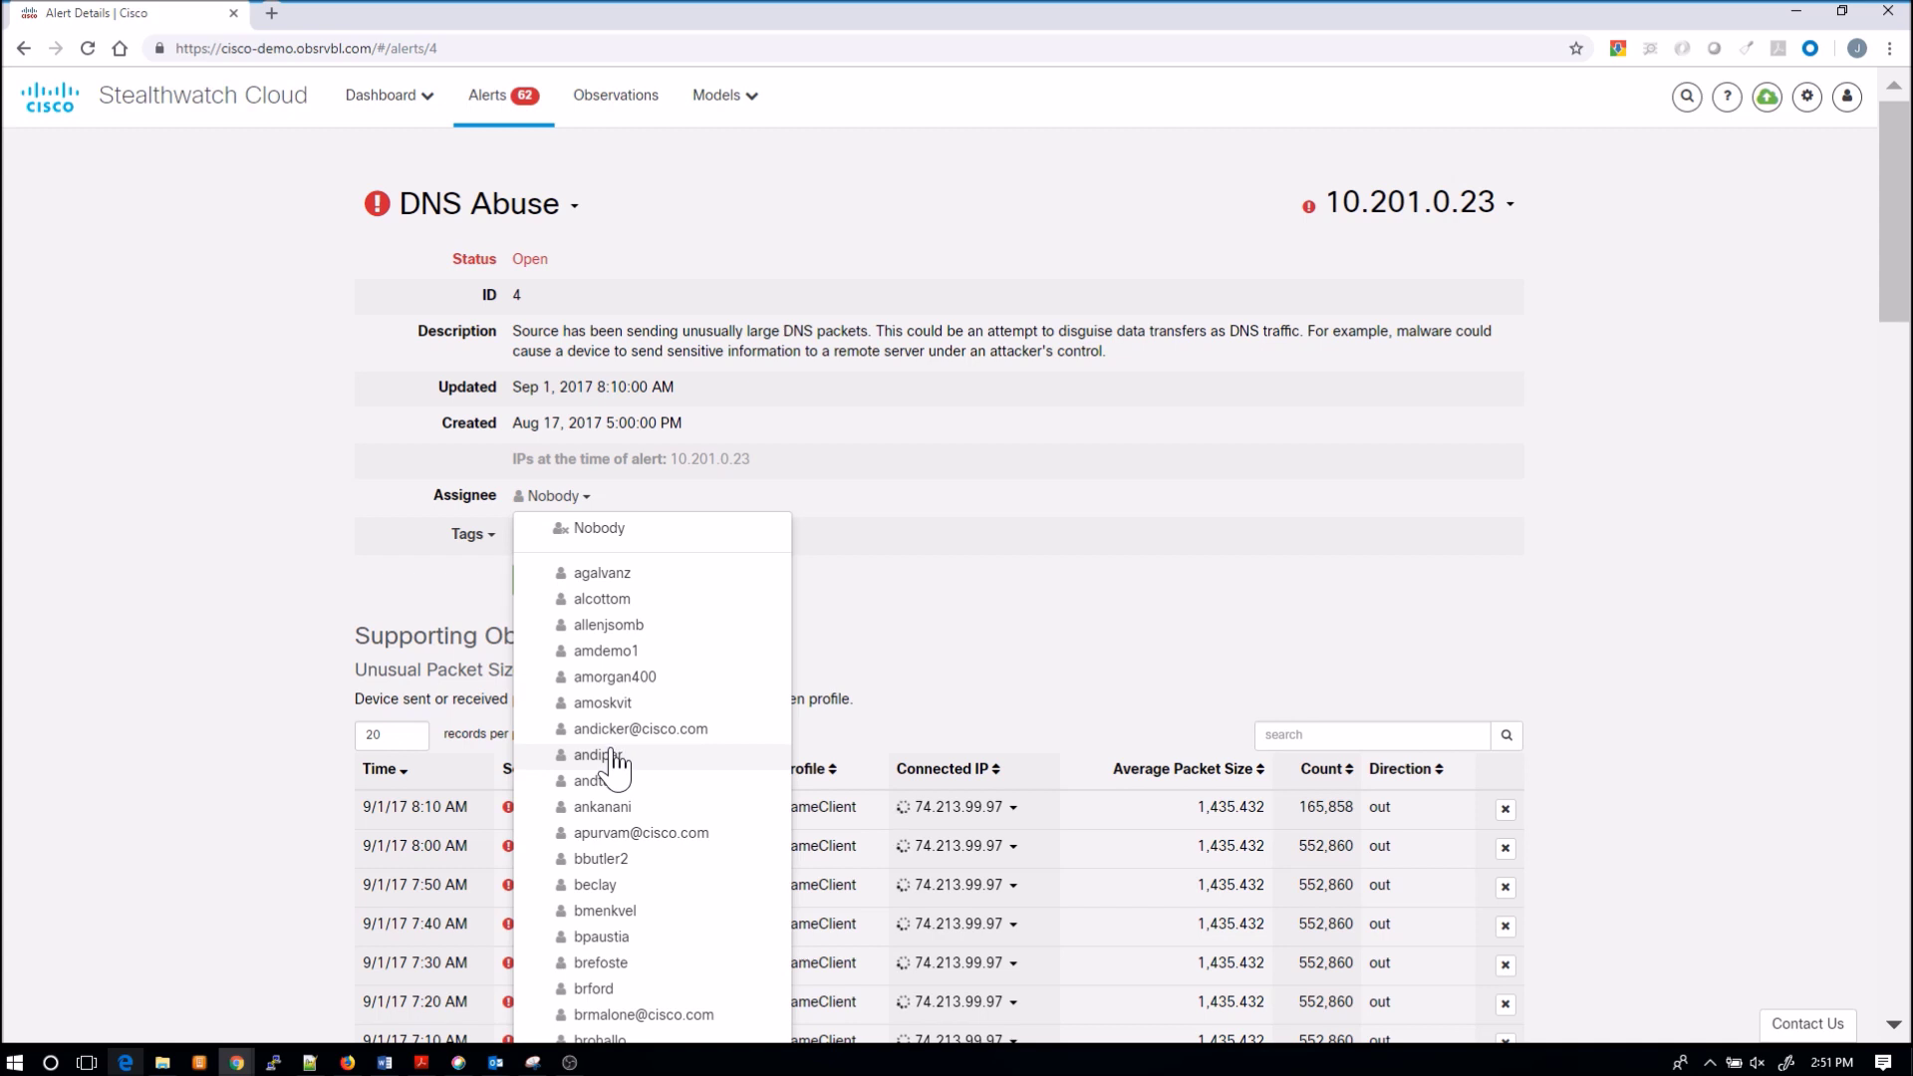
left_click(837, 686)
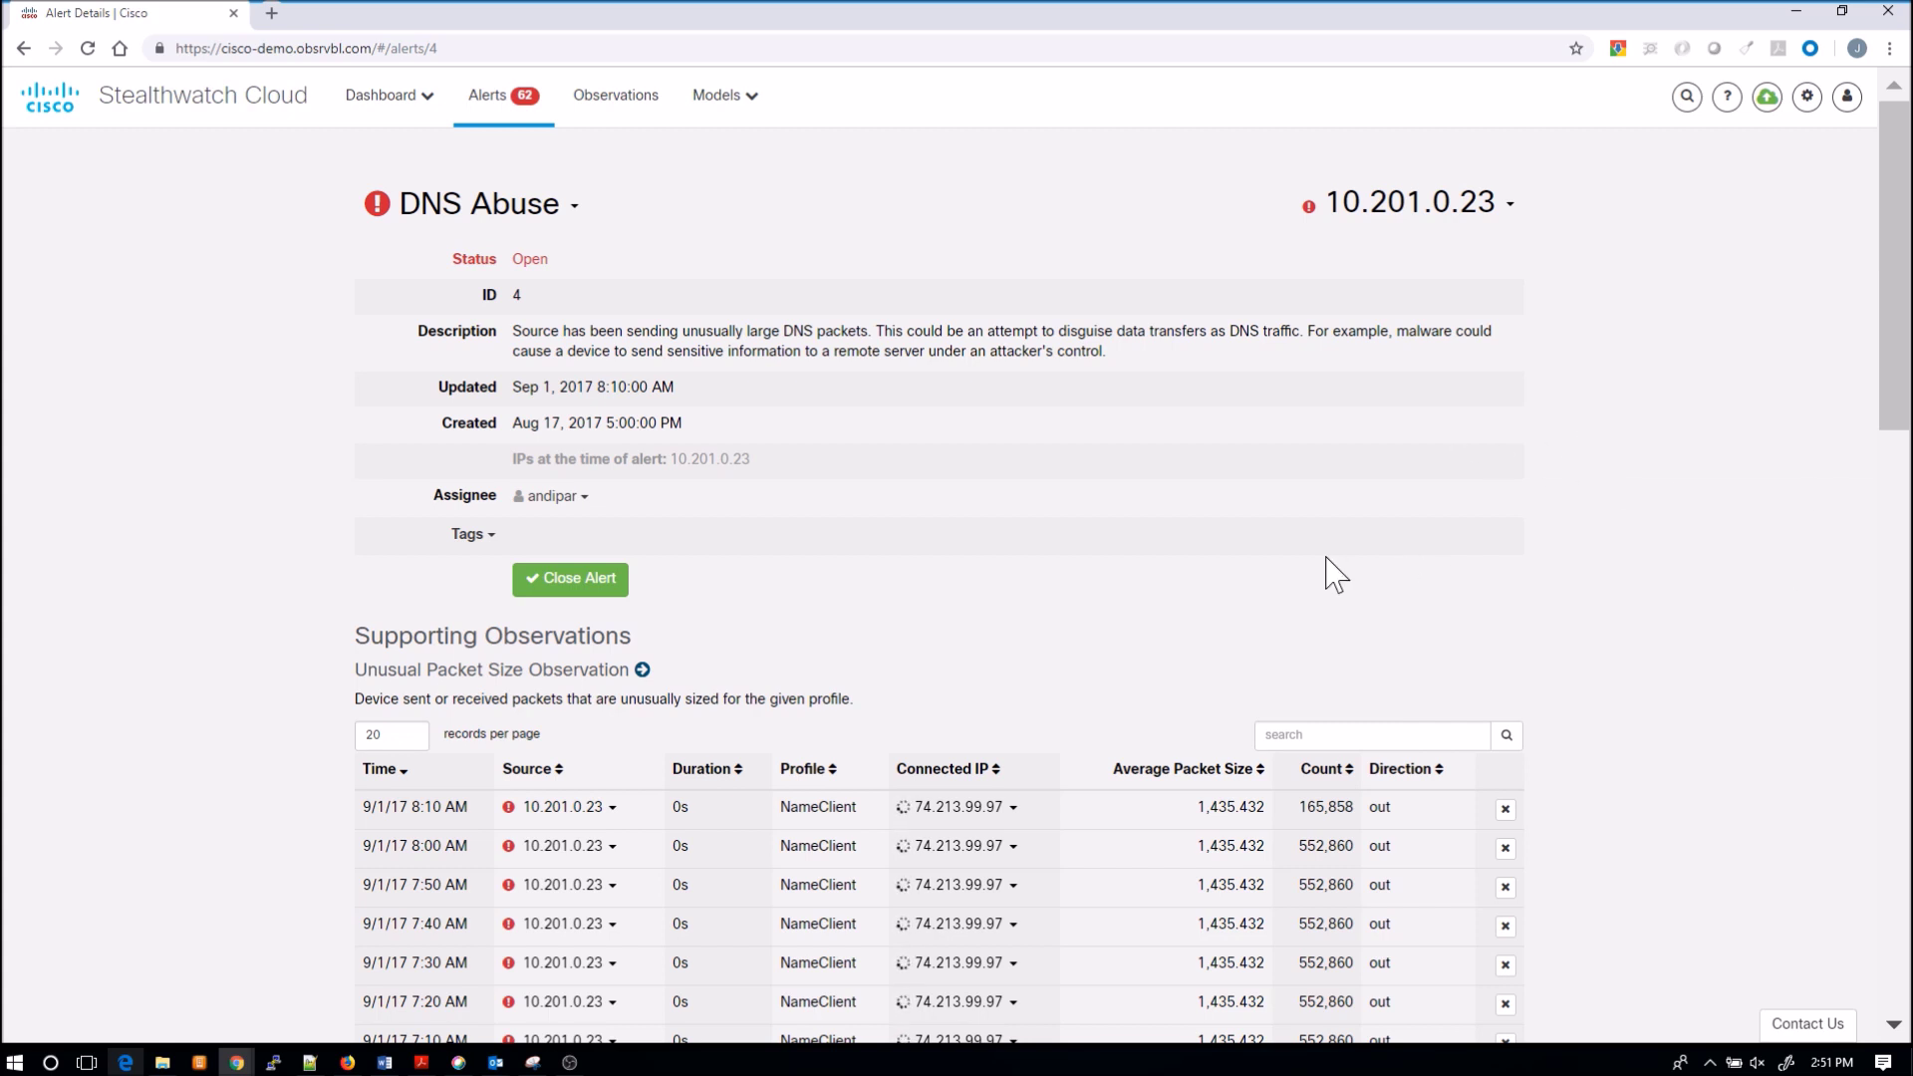
left_click(379, 104)
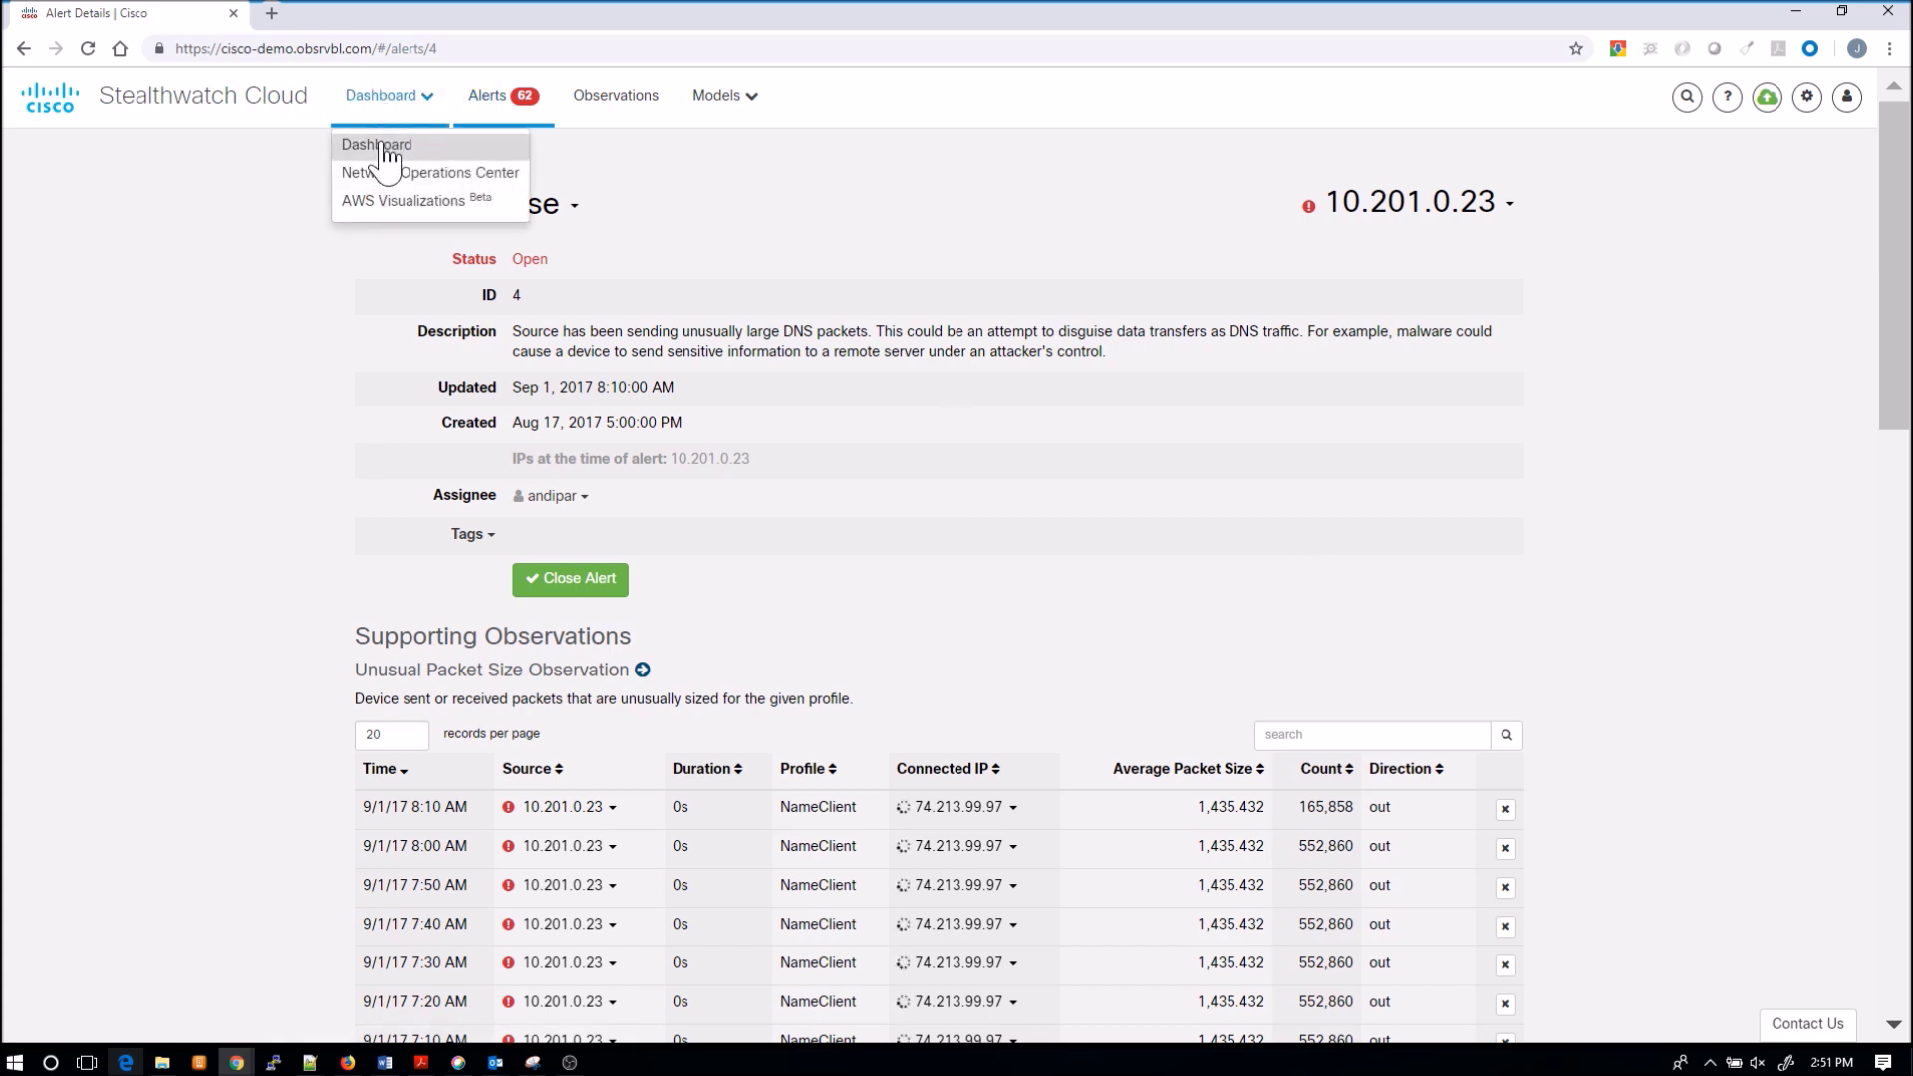
left_click(372, 150)
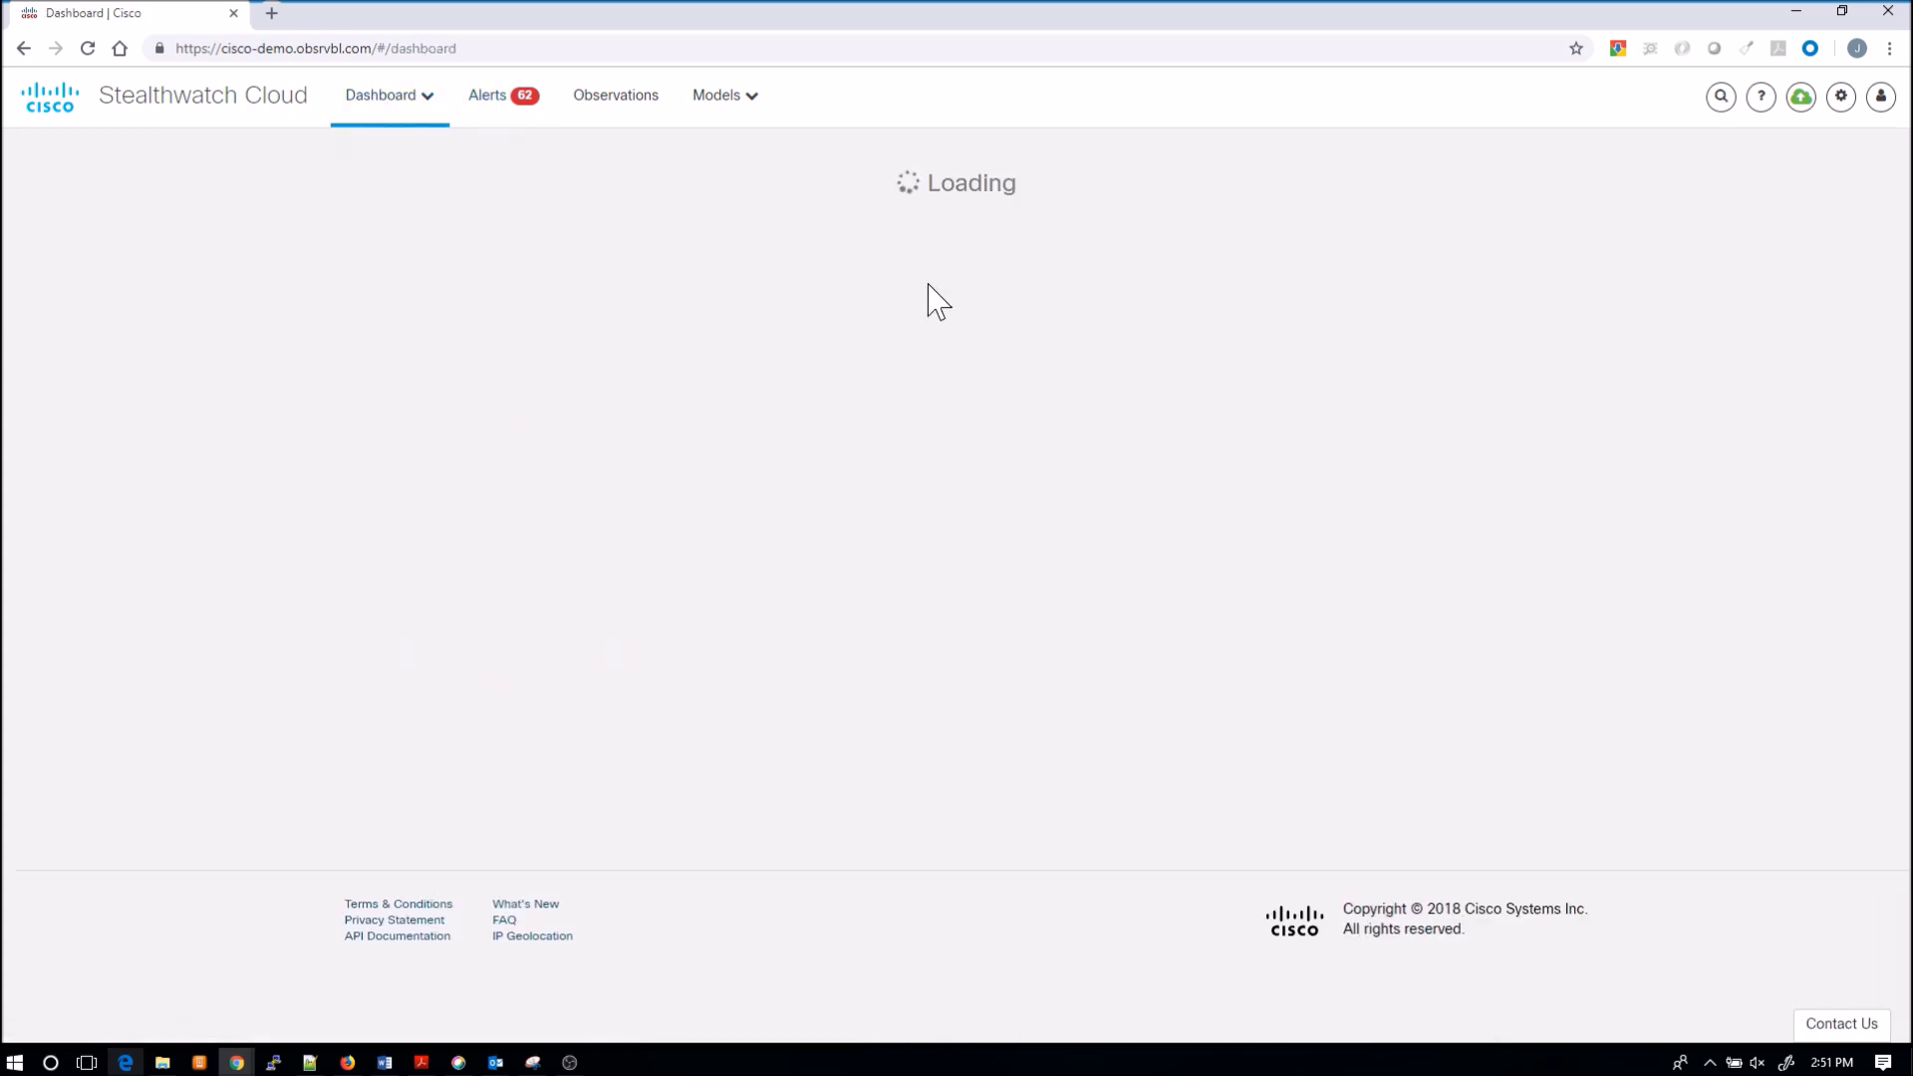